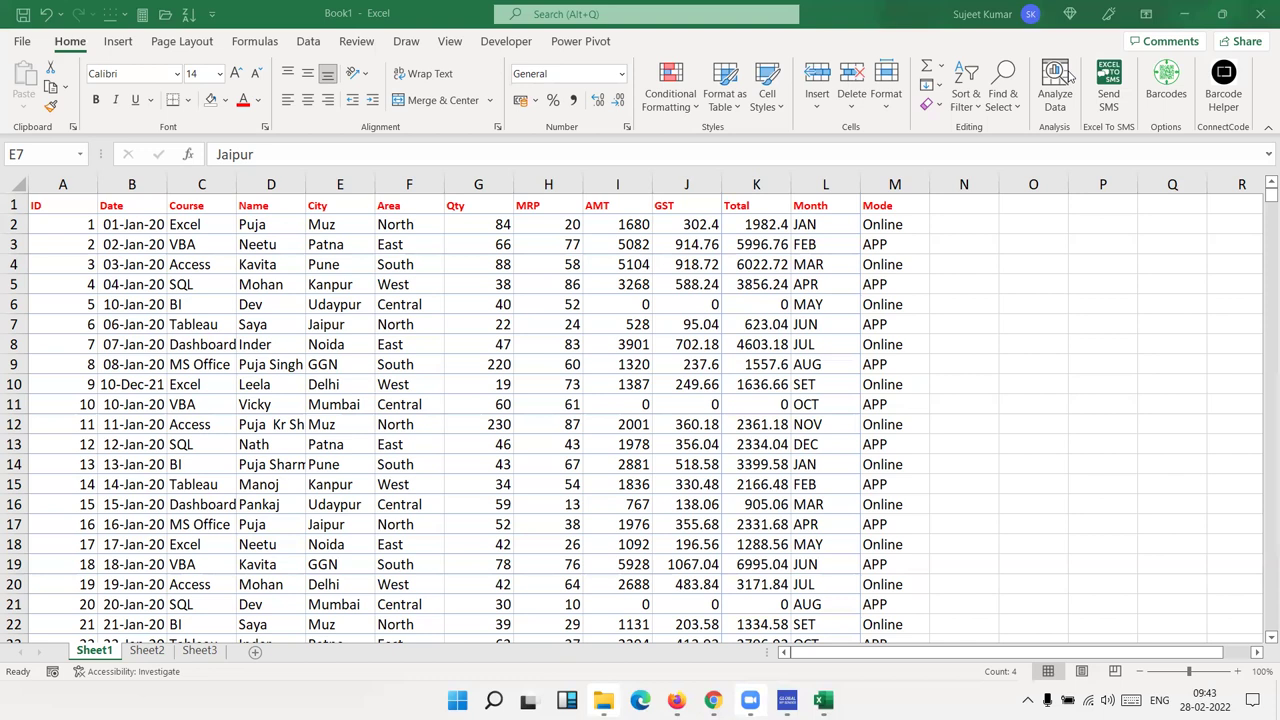
# Inspect the table's first twenty rows and the Name column entries
pyautogui.scroll(-3, 877, 355)
pyautogui.scroll(-10, 877, 355)
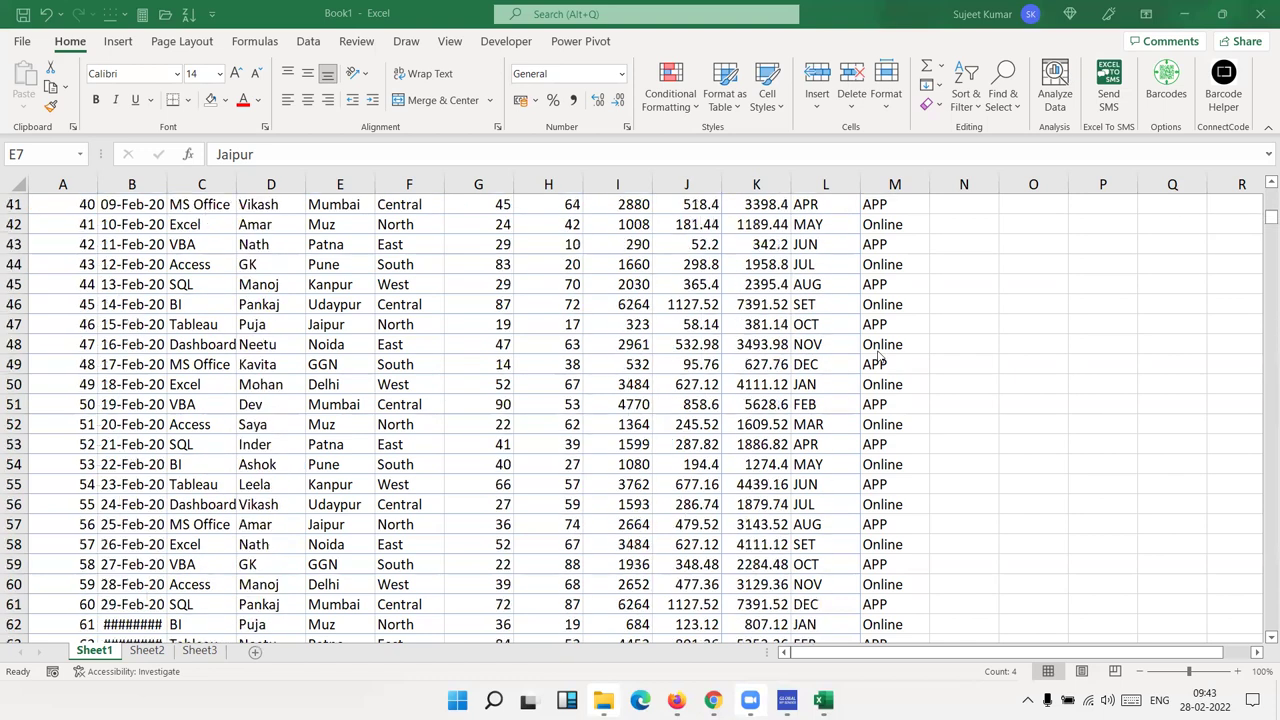
pyautogui.scroll(13, 877, 355)
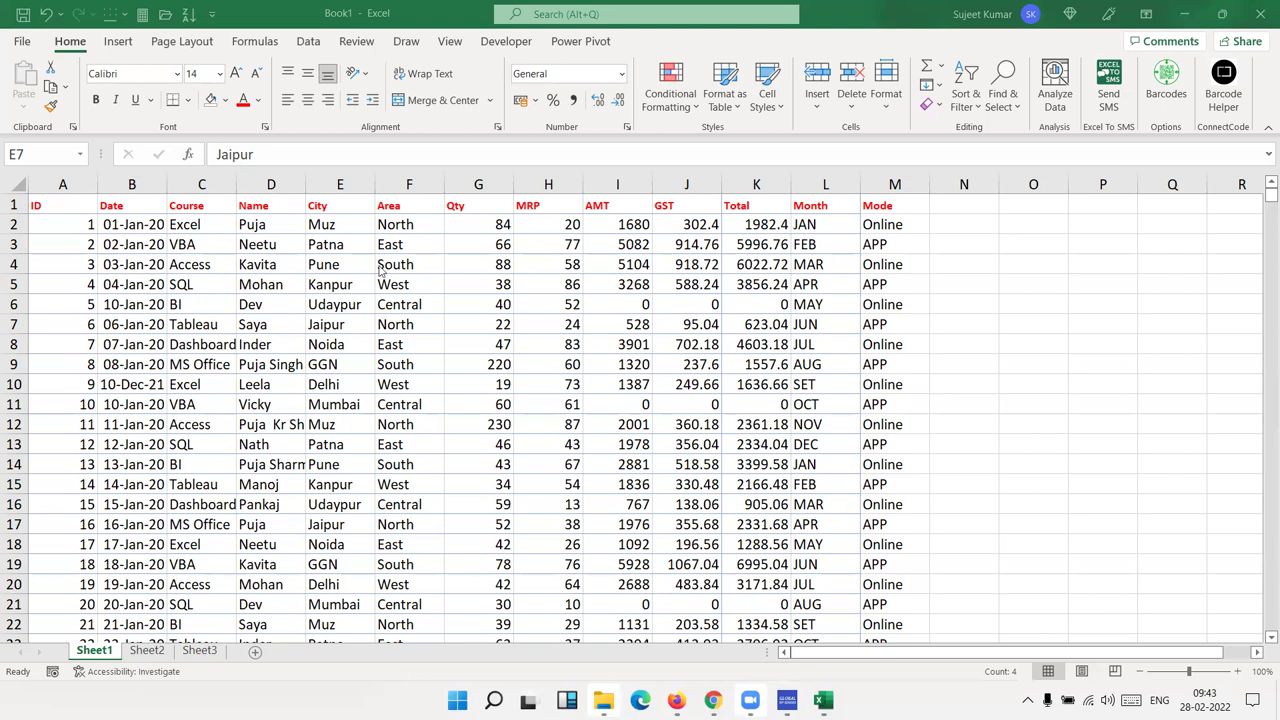
pyautogui.moveTo(63, 207); pyautogui.dragTo(890, 580)
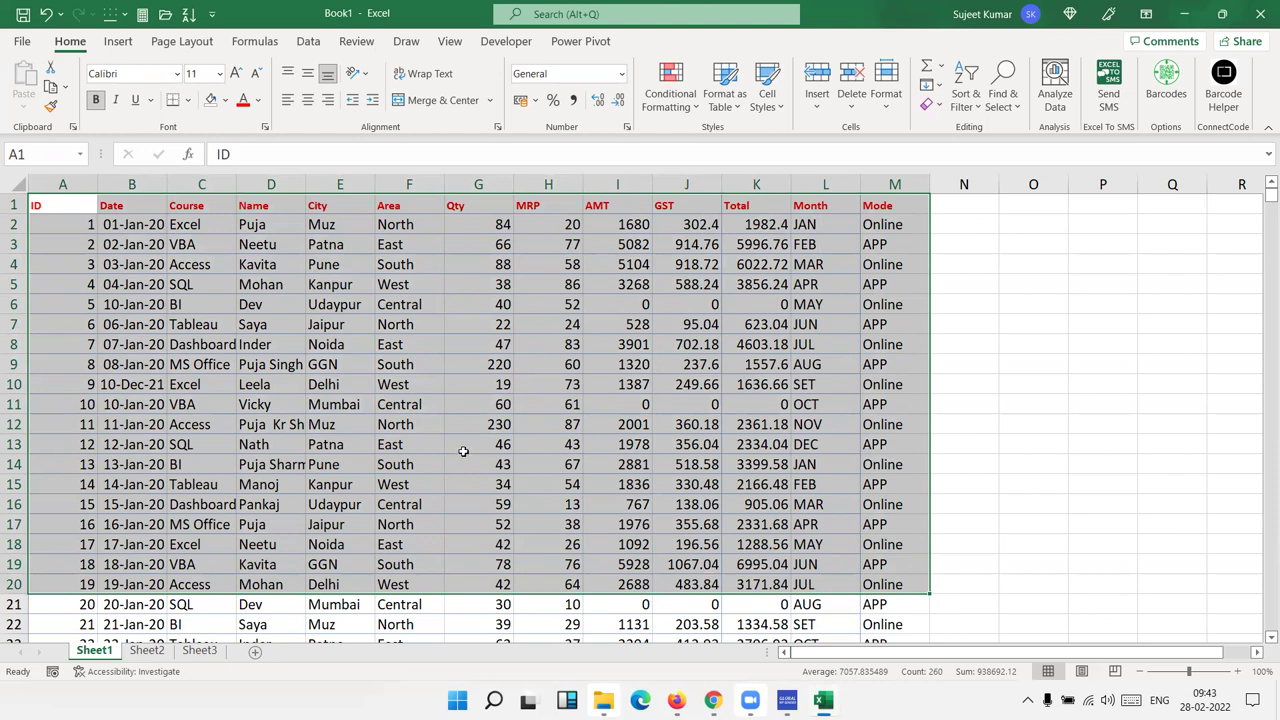
pyautogui.click(285, 230)
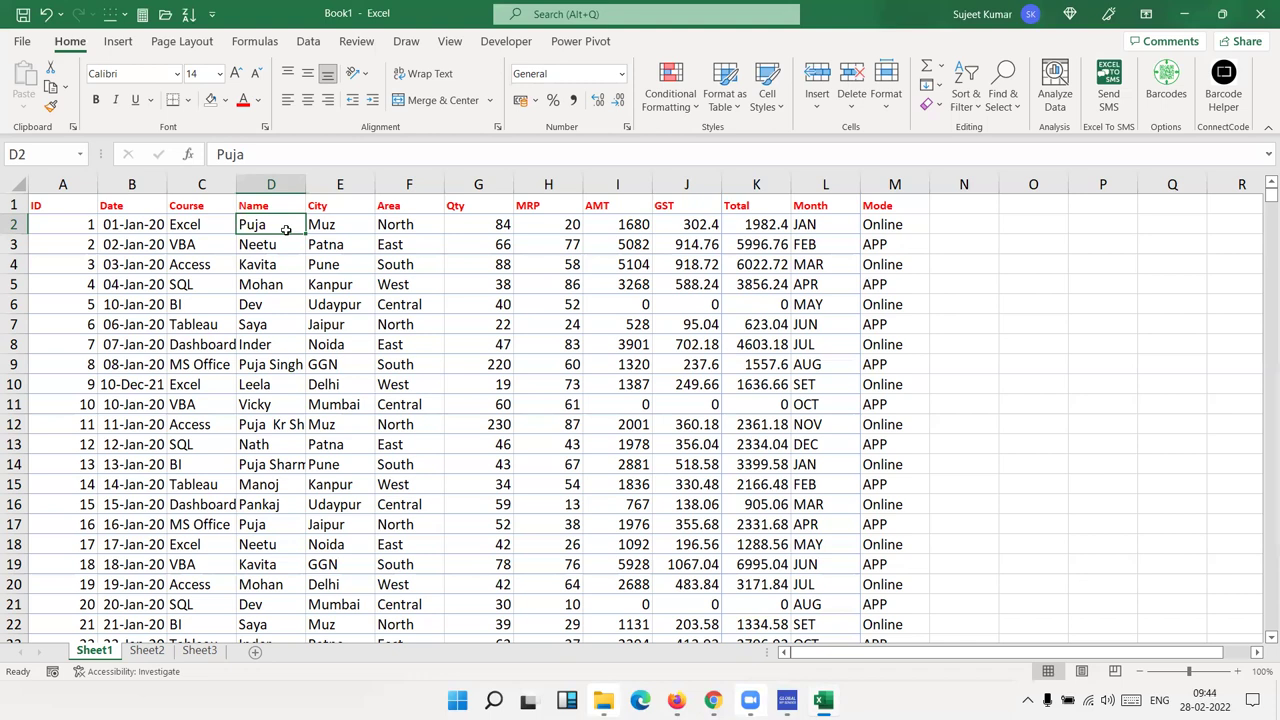
pyautogui.press('Up')
pyautogui.press('Down')
pyautogui.press('Down')
pyautogui.press('Down')
pyautogui.press('Up')
pyautogui.press('Up')
pyautogui.press('Up')
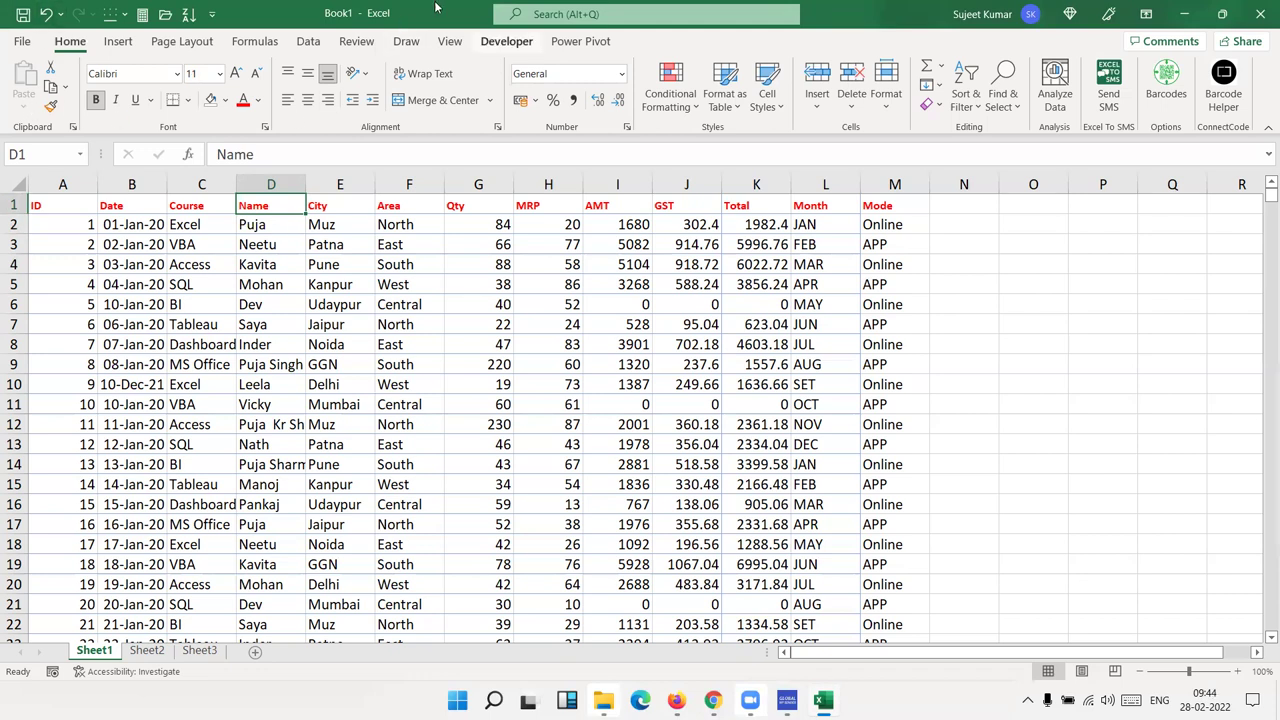
# Confirm VBA macros are enabled in the Trust Center macro settings, then begin saving
pyautogui.scroll(-6, 436, 8)
pyautogui.scroll(-2, 436, 8)
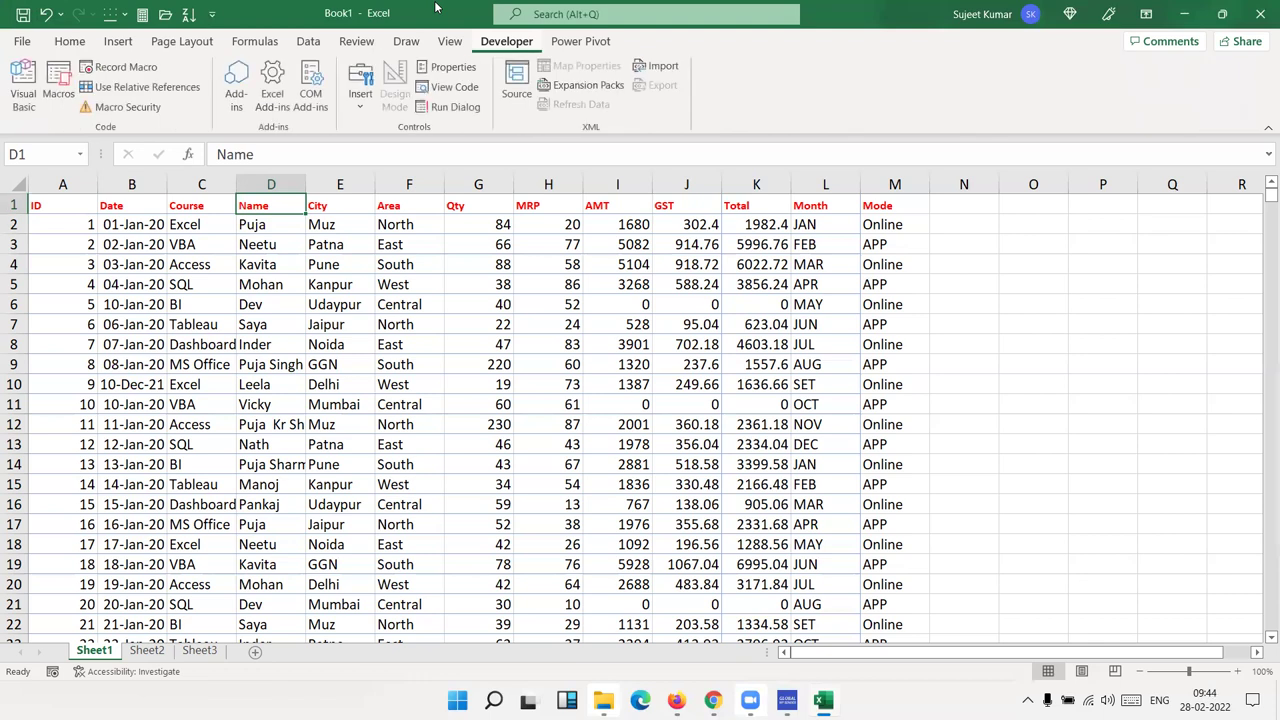
pyautogui.click(122, 107)
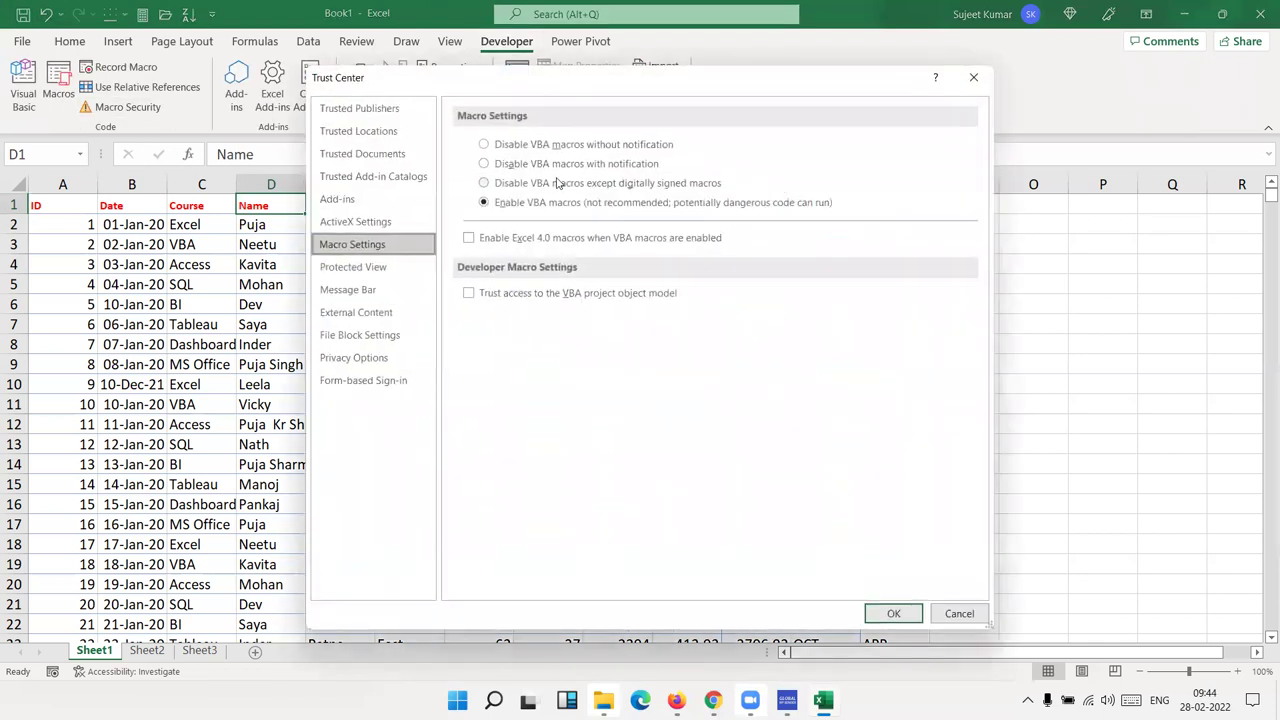
pyautogui.press('Return')
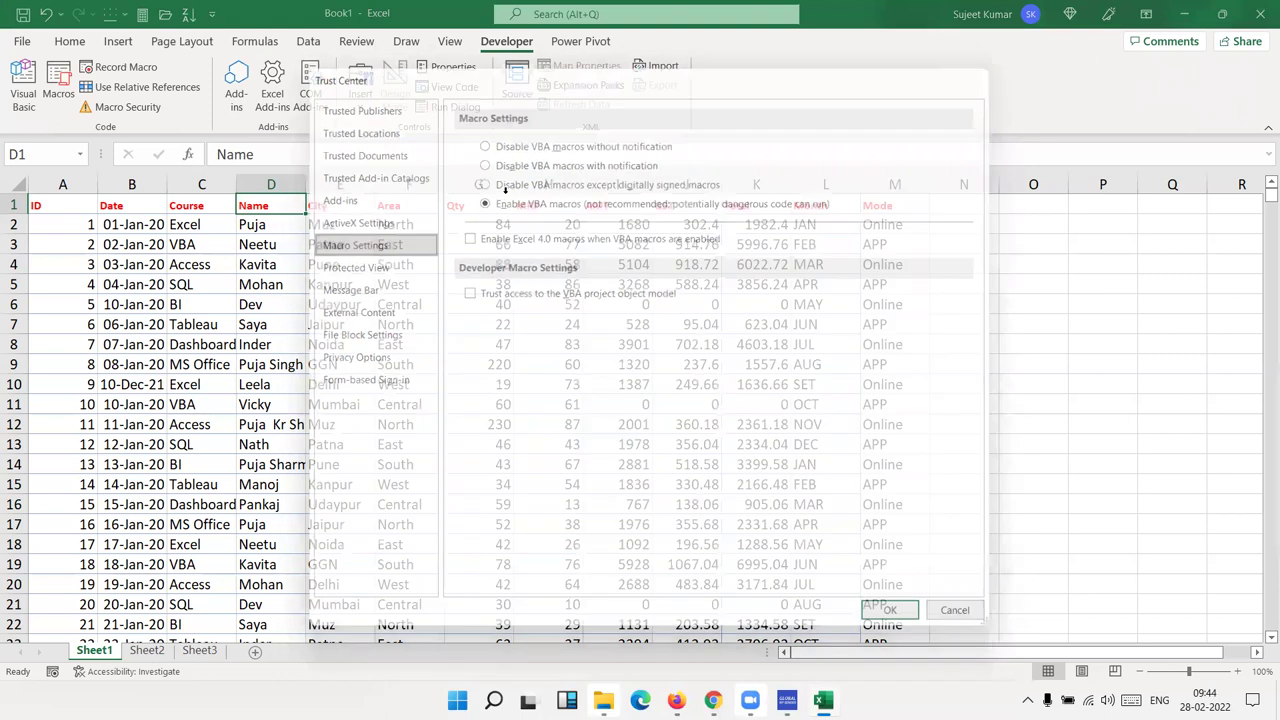
pyautogui.click(22, 14)
# Save the workbook in F:\Data as the macro-enabled file Record_Macros_Project
pyautogui.click(511, 482)
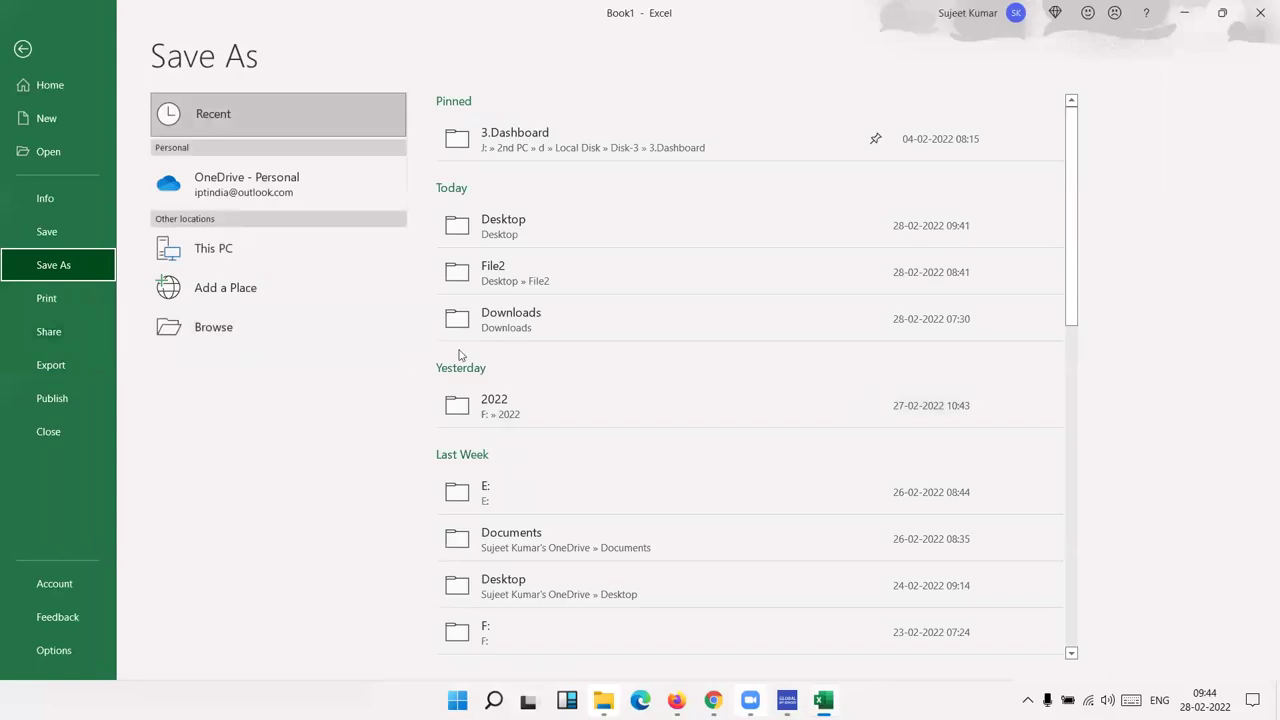
pyautogui.click(507, 230)
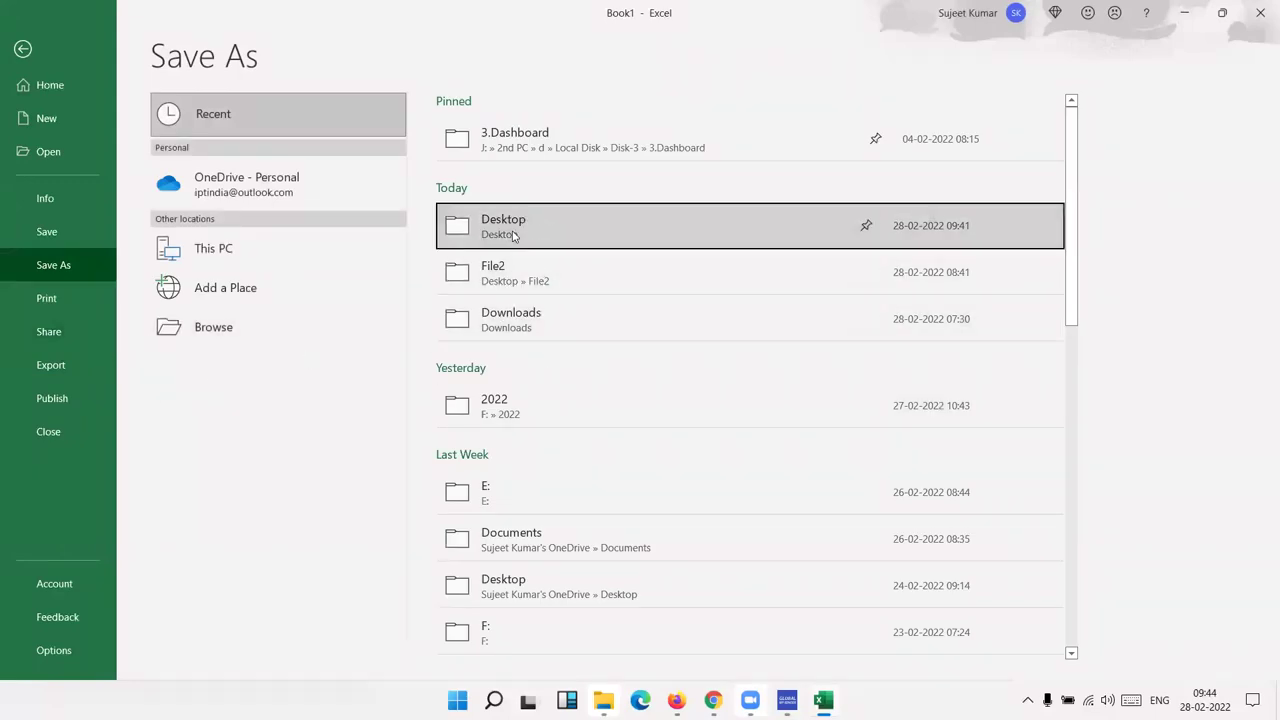
pyautogui.click(218, 327)
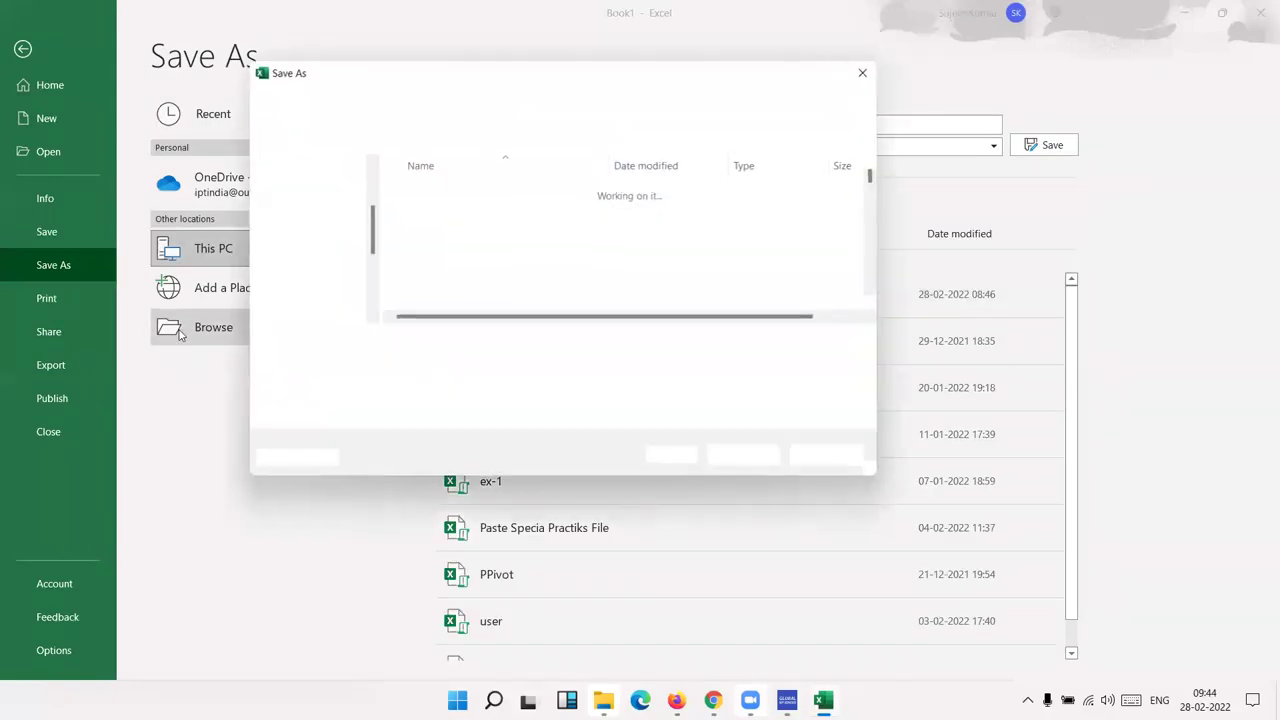
pyautogui.click(327, 296)
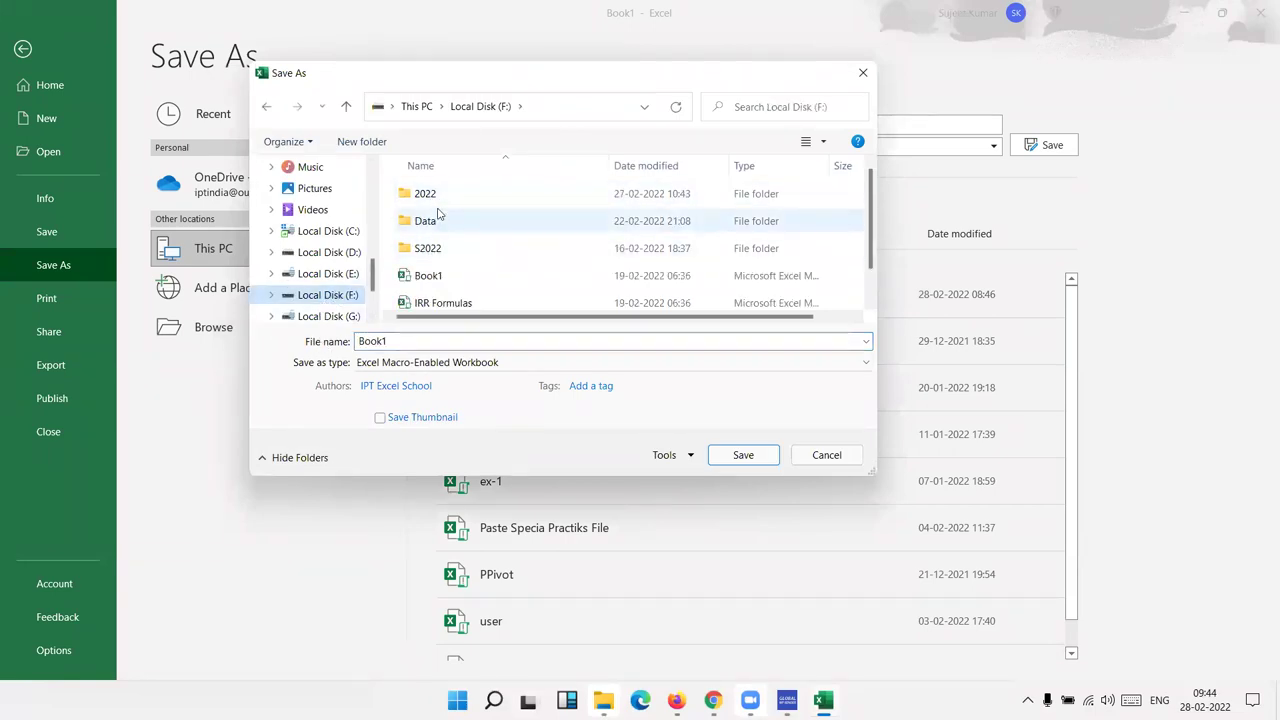
pyautogui.doubleClick(437, 200)
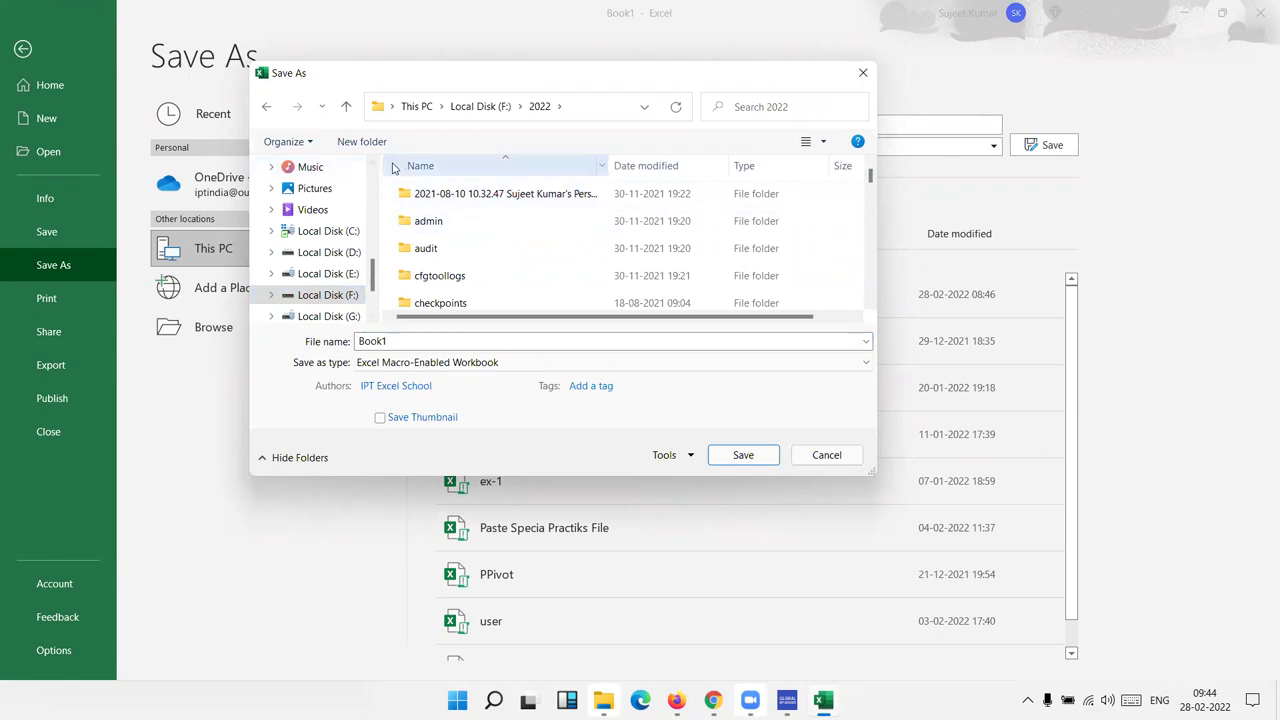
pyautogui.click(349, 110)
pyautogui.doubleClick(429, 220)
pyautogui.doubleClick(424, 194)
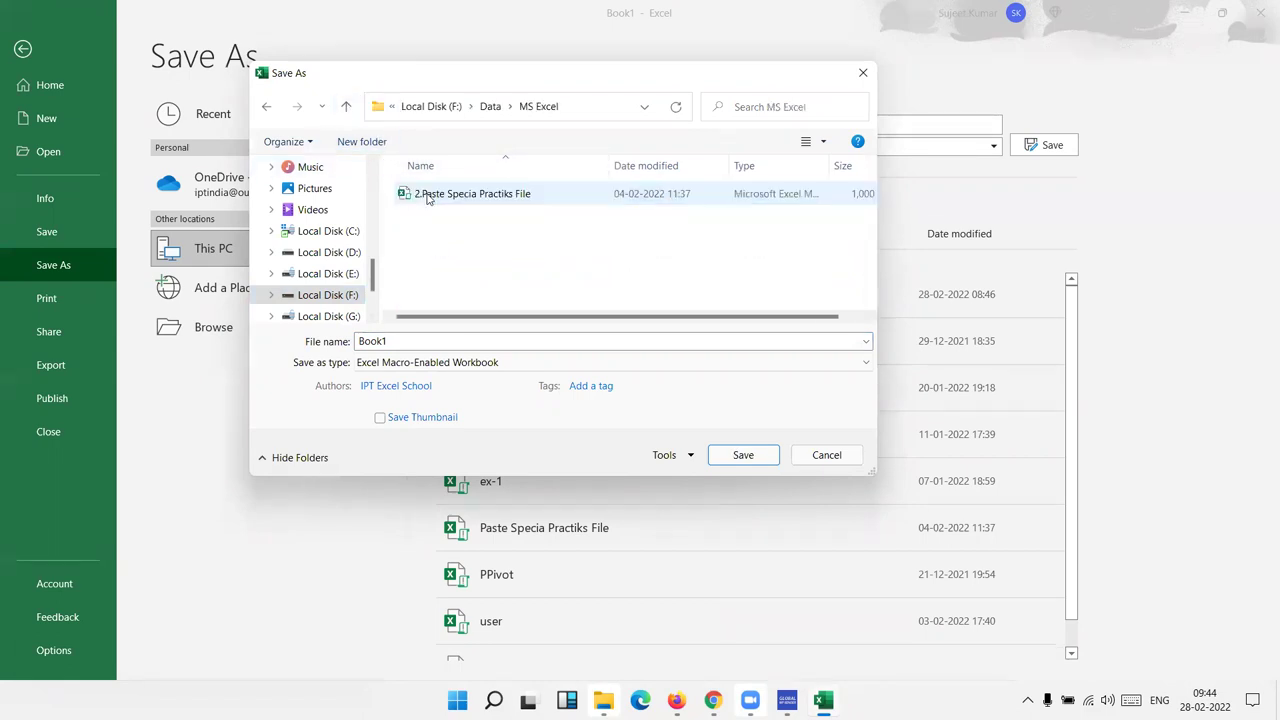
pyautogui.click(345, 110)
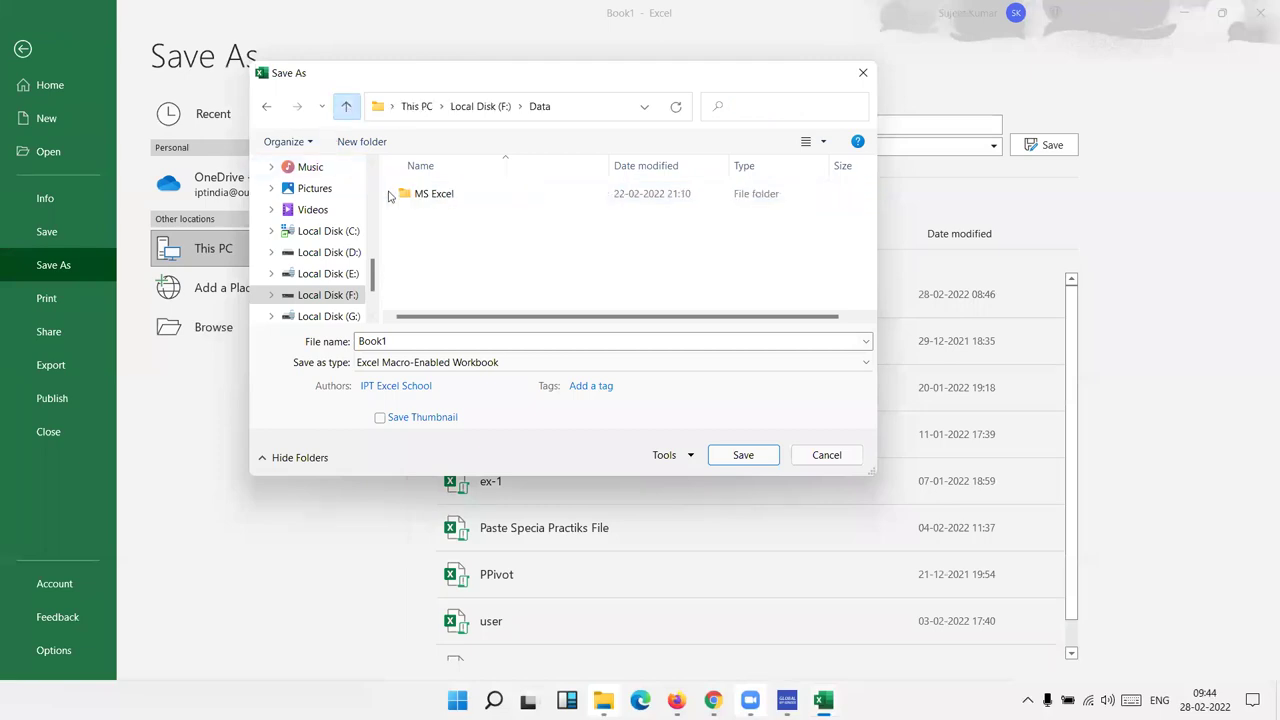
pyautogui.doubleClick(383, 342)
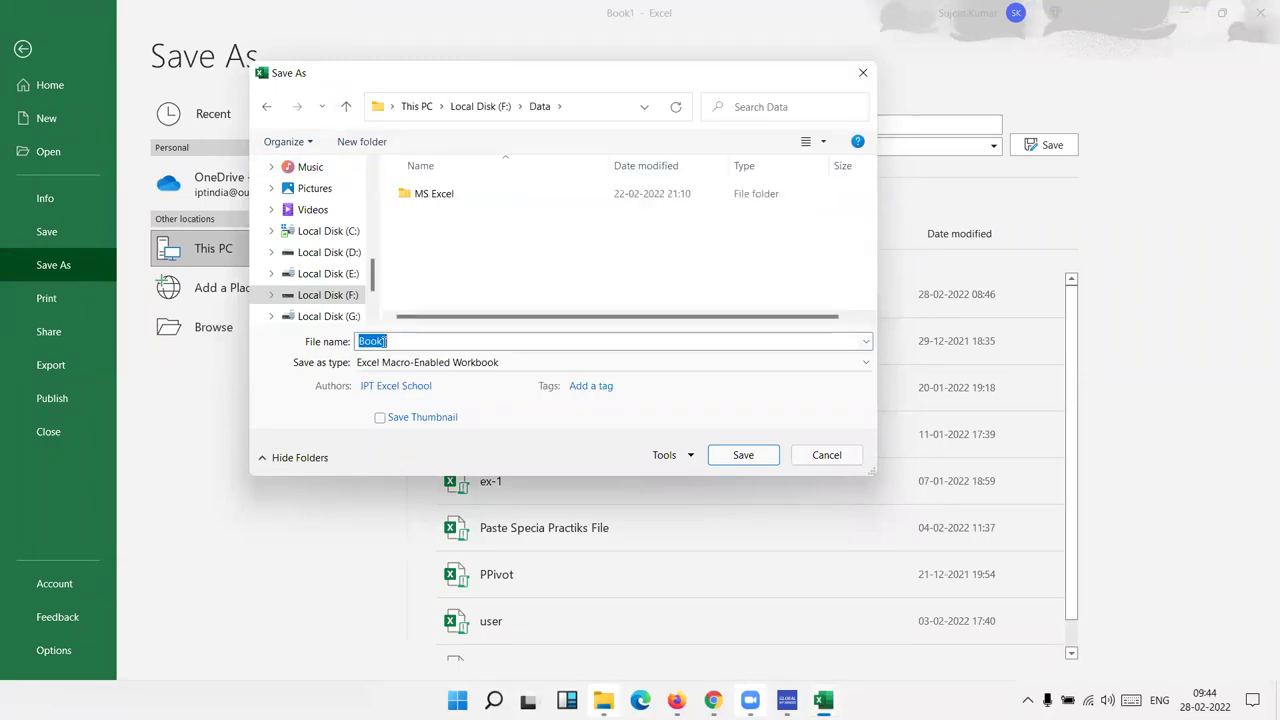
pyautogui.write('Record_Macros_Project')
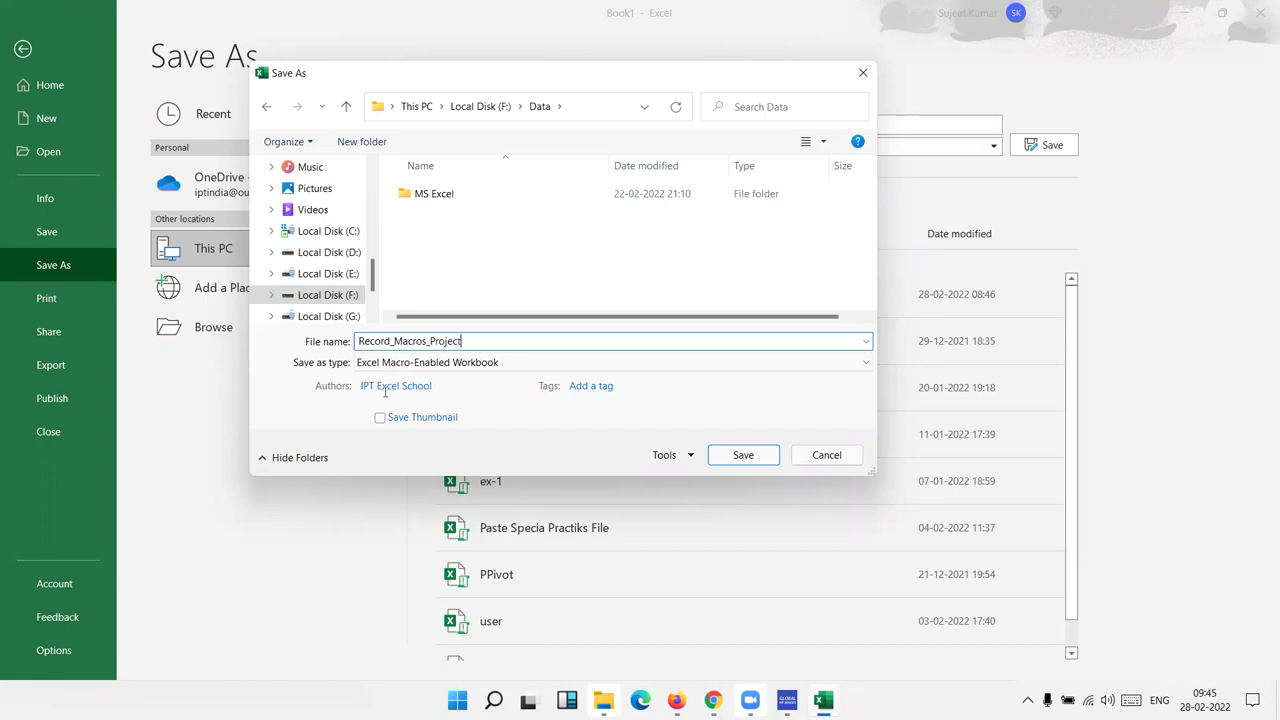
pyautogui.click(750, 458)
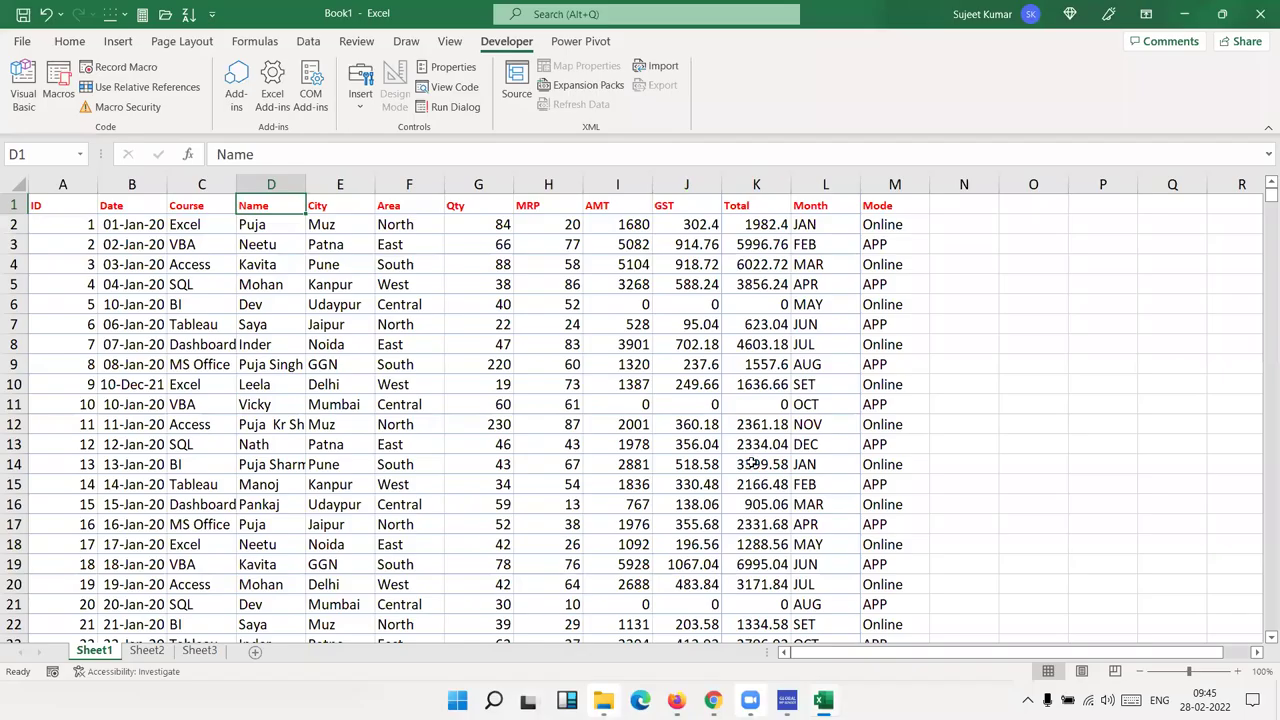
# Rename the Sheet1 tab to 'data'
pyautogui.doubleClick(93, 650)
pyautogui.write('data')
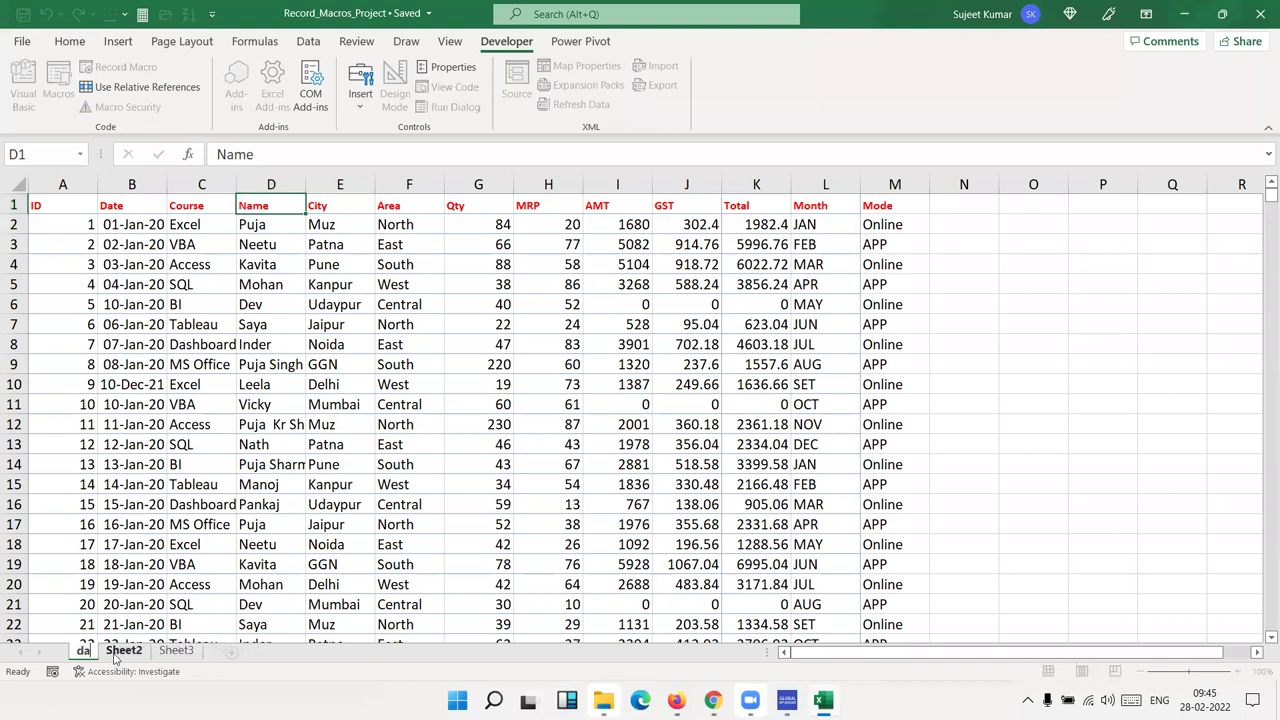
pyautogui.click(175, 582)
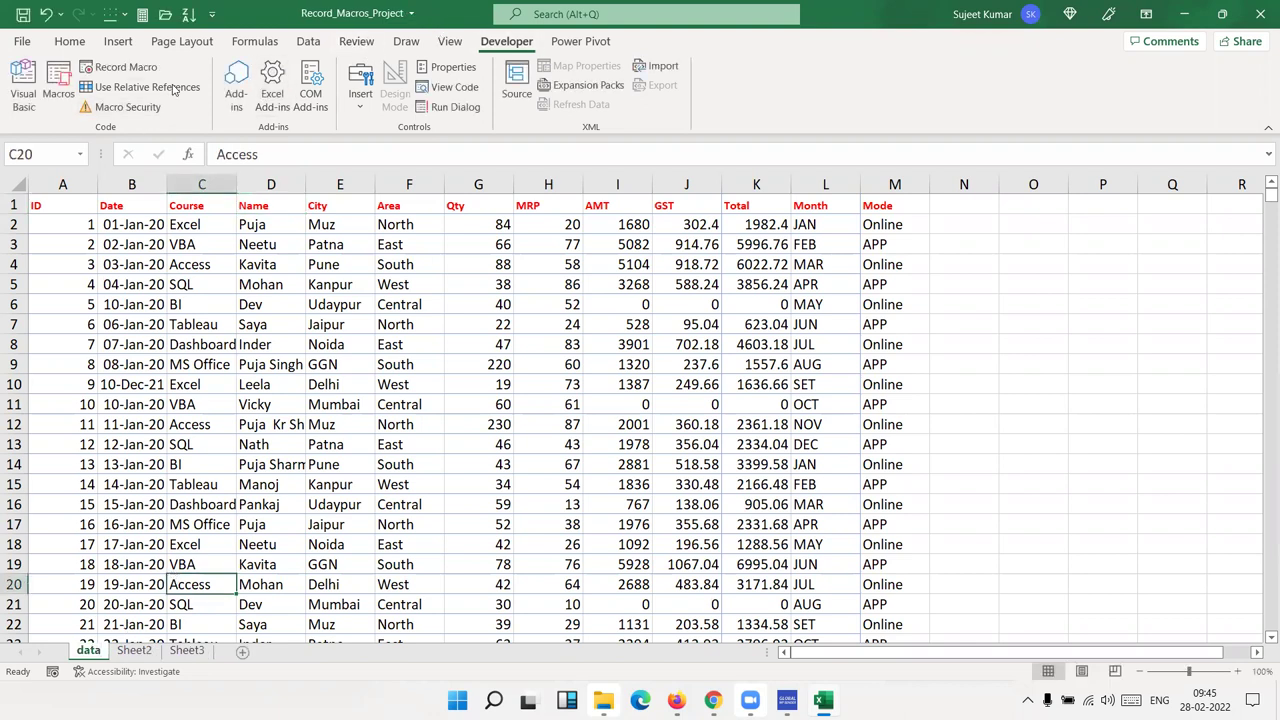
# Start recording a new macro with the Record Macro dialog
pyautogui.click(122, 67)
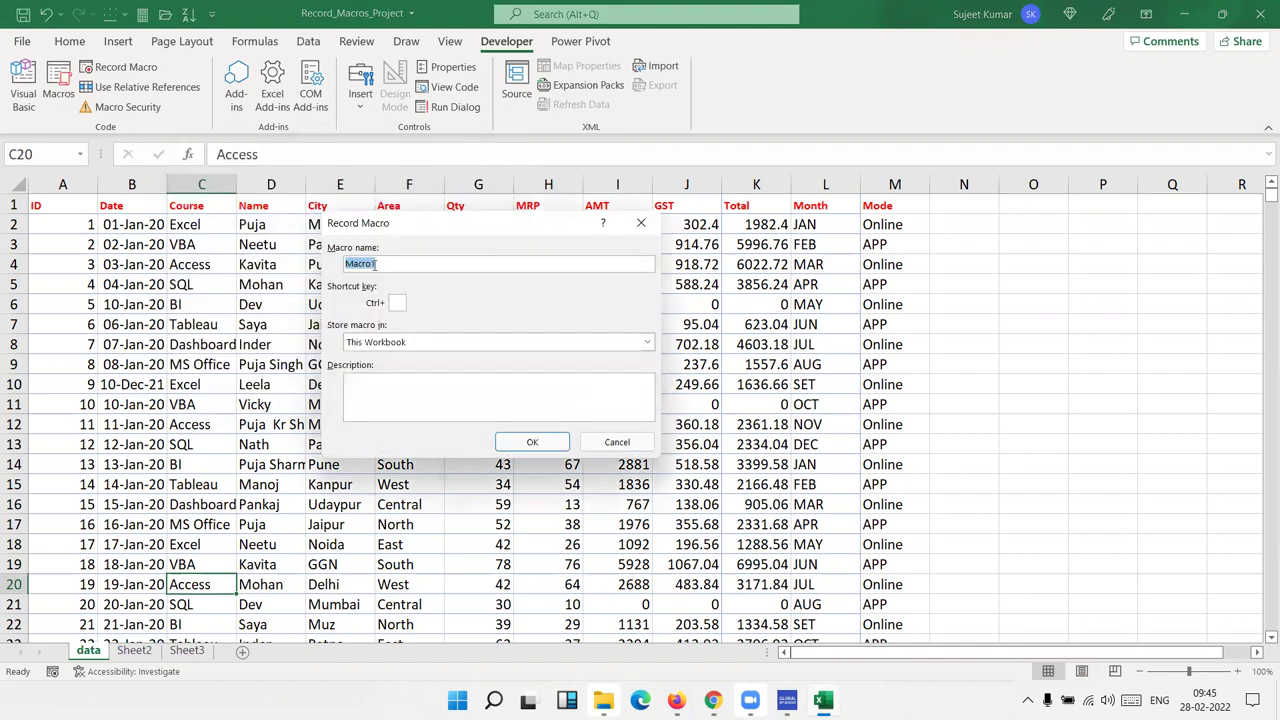
pyautogui.click(397, 301)
pyautogui.click(533, 444)
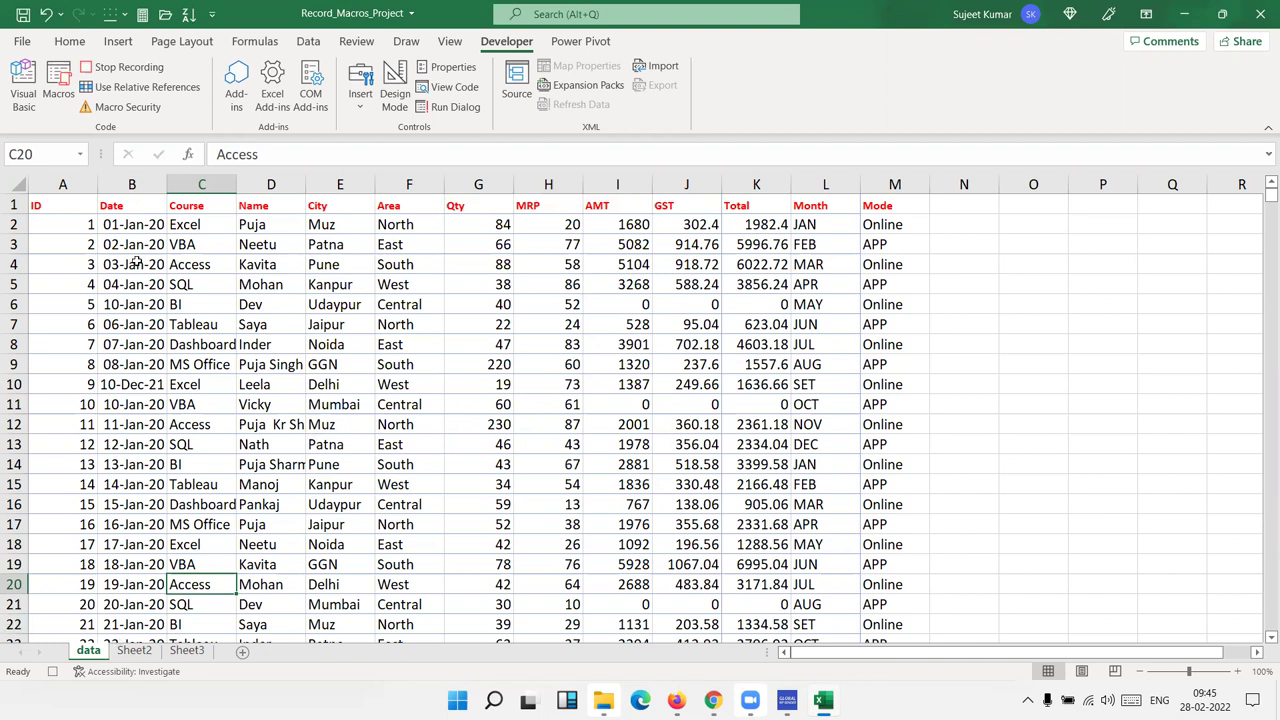
# Turn on AutoFilter and filter the Name column to a single person's rows
pyautogui.click(118, 220)
pyautogui.click(89, 203)
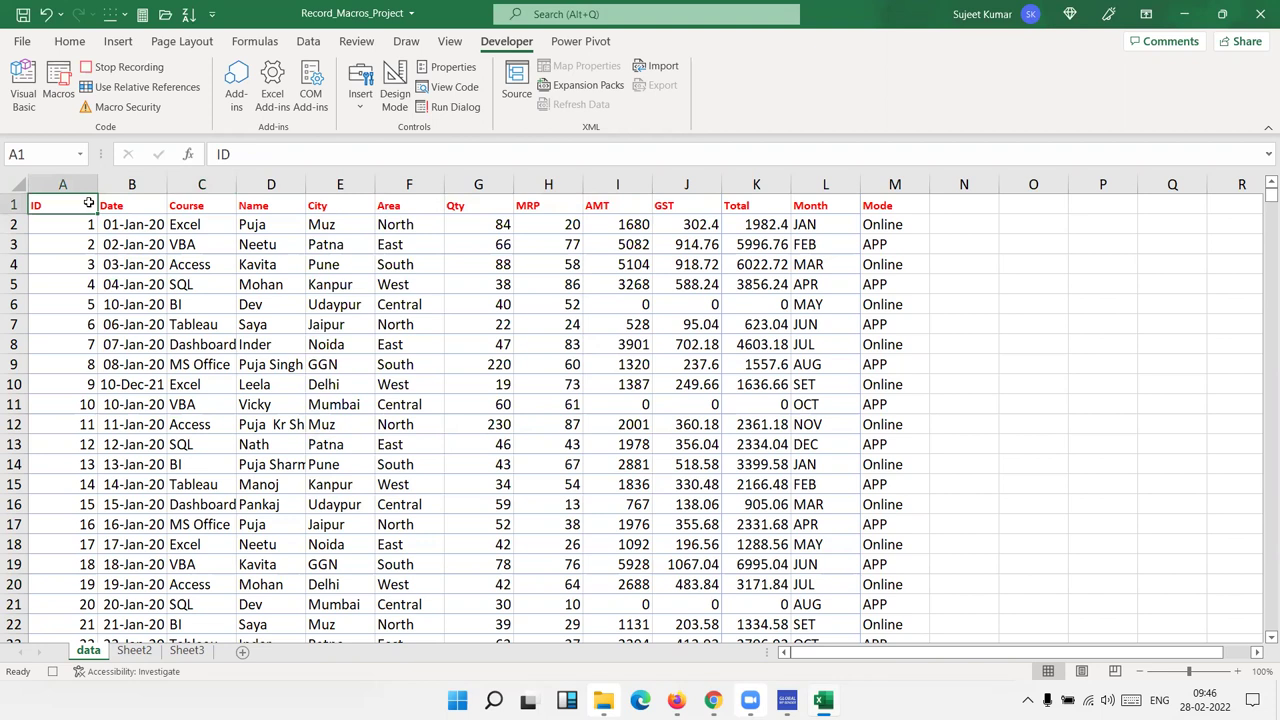
pyautogui.hotkey('ctrl', 'shift', 'l')
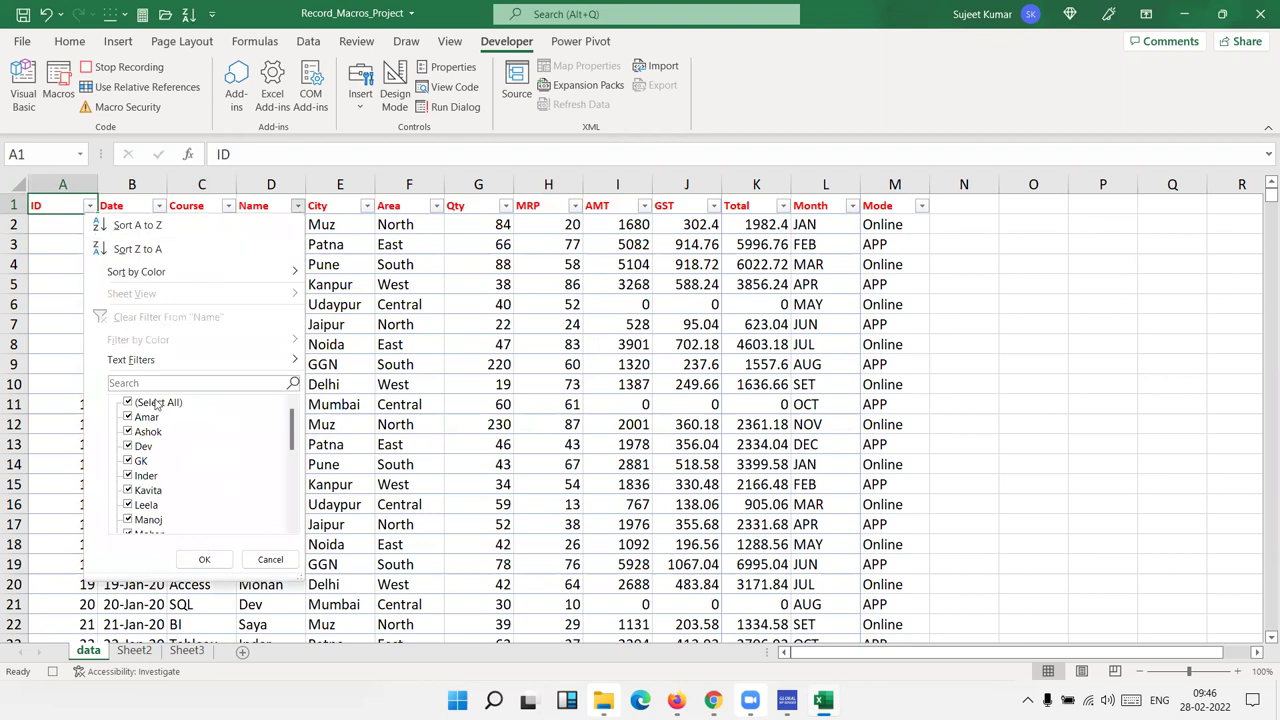
pyautogui.click(155, 402)
pyautogui.click(146, 417)
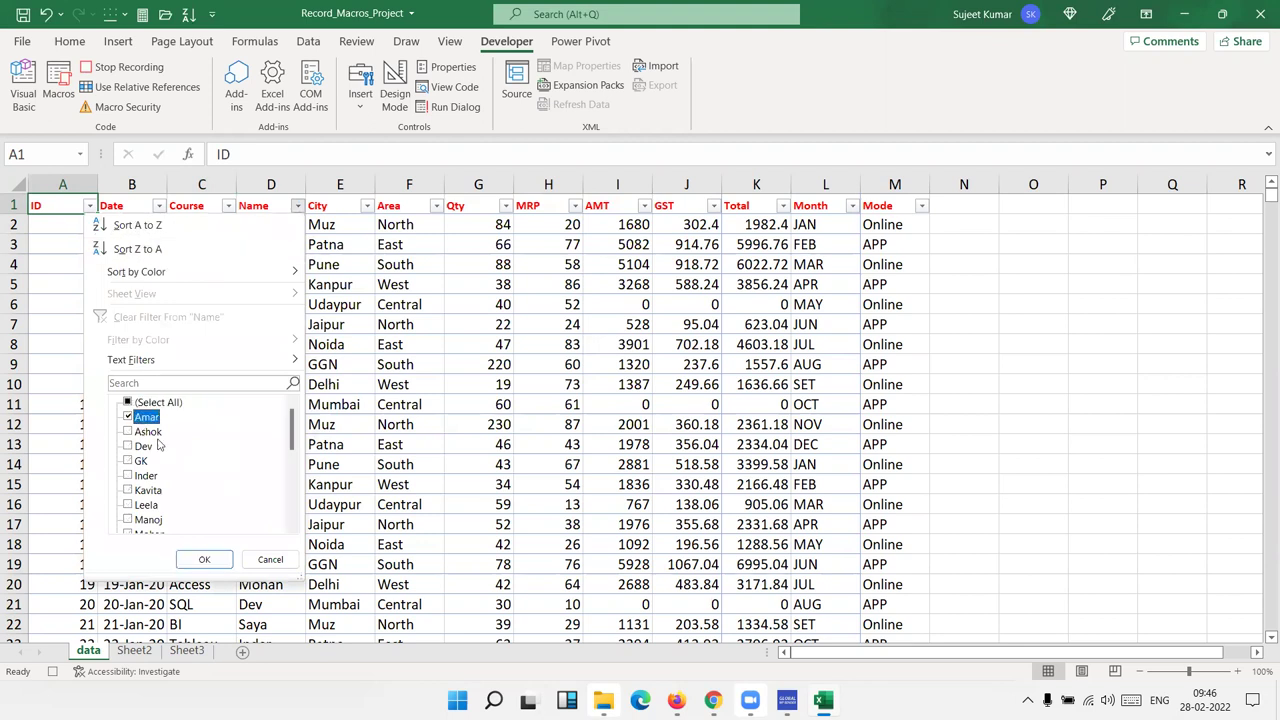
pyautogui.click(204, 559)
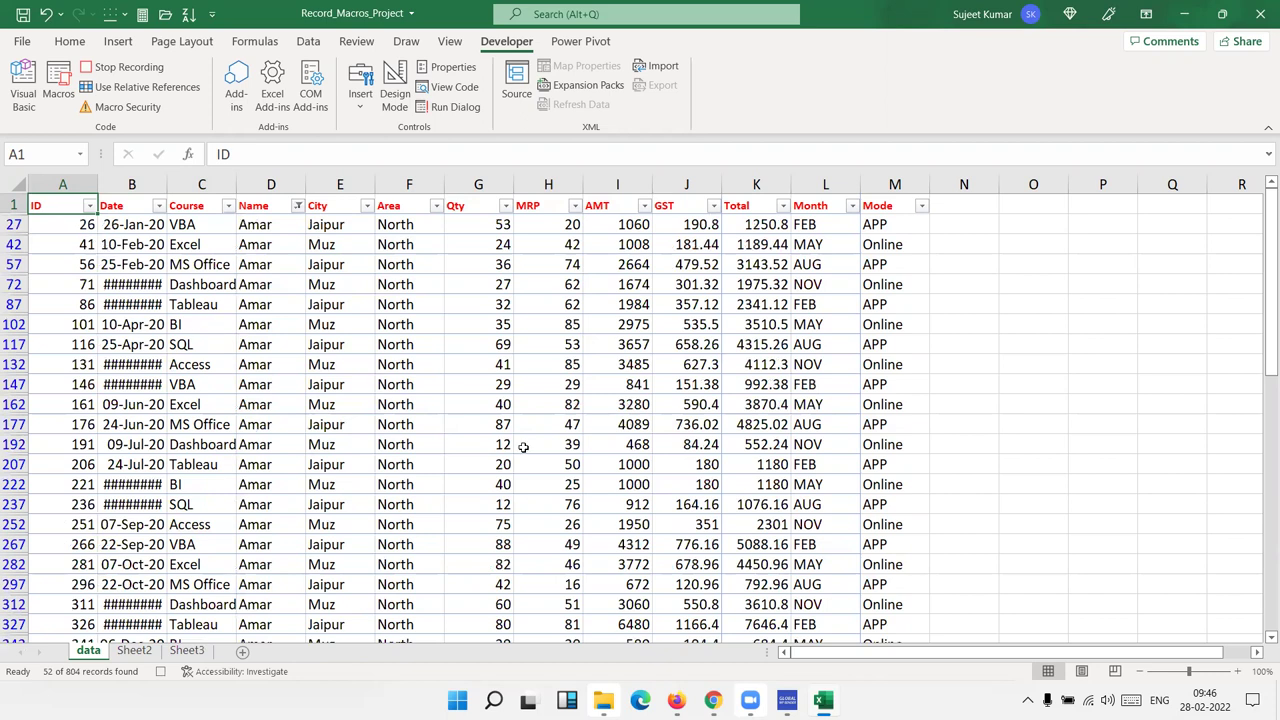
# Select the filtered table, restrict the selection to visible cells only, and copy it
pyautogui.hotkey('ctrl', 'shift', 'Right')
pyautogui.hotkey('ctrl', 'shift', 'Down')
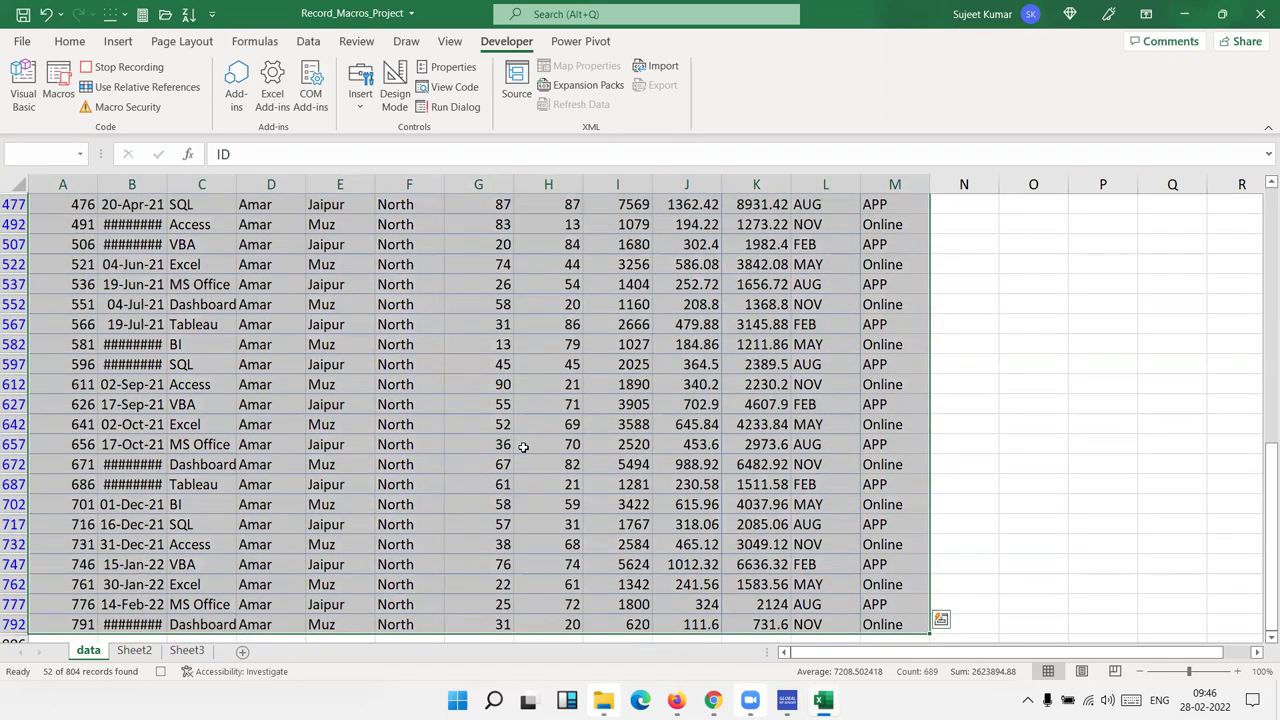
pyautogui.hotkey('ctrl', 'g')
pyautogui.click(395, 433)
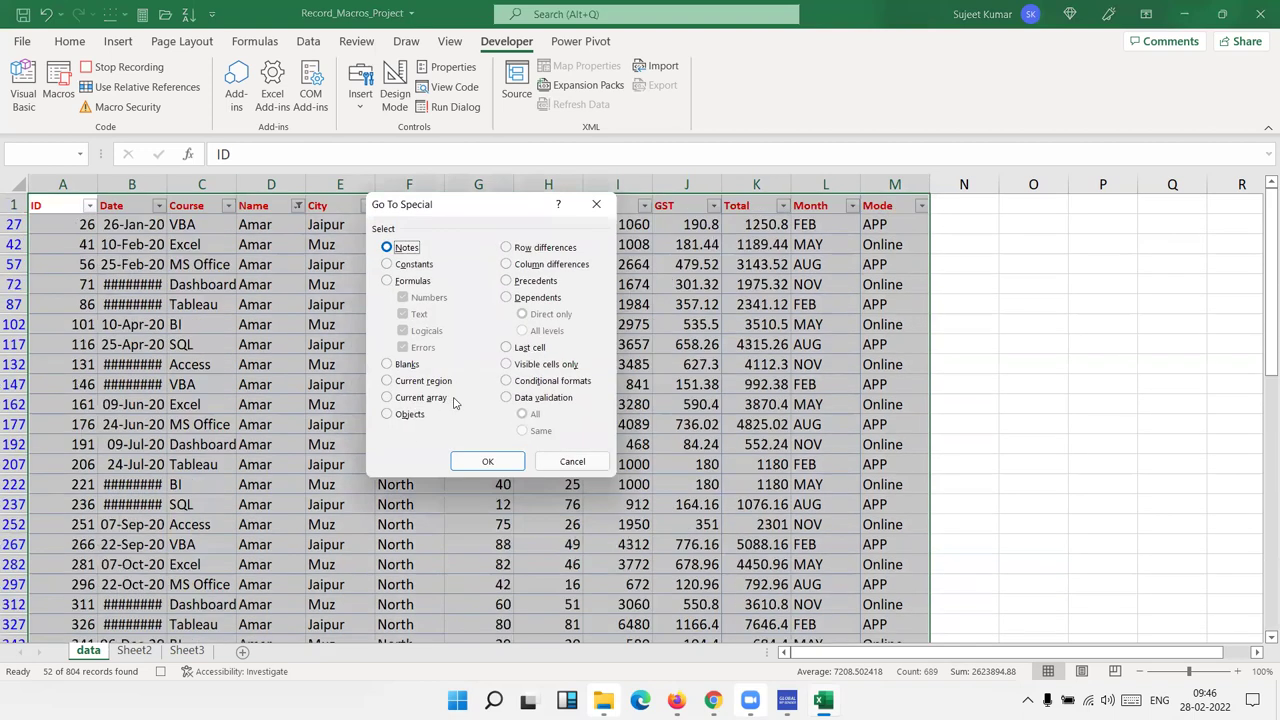
pyautogui.click(512, 371)
pyautogui.click(489, 460)
pyautogui.hotkey('ctrl', 'c')
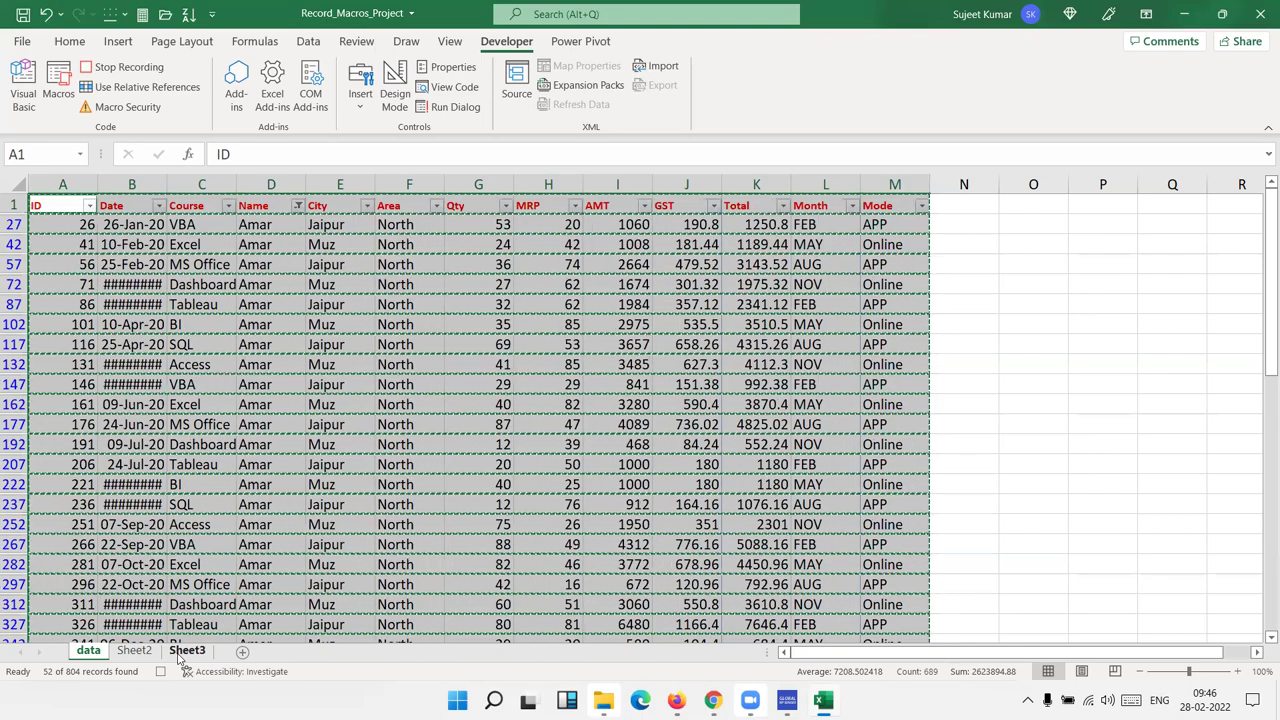
# Add a new sheet, paste the filtered rows, and name the sheet after the person
pyautogui.click(241, 652)
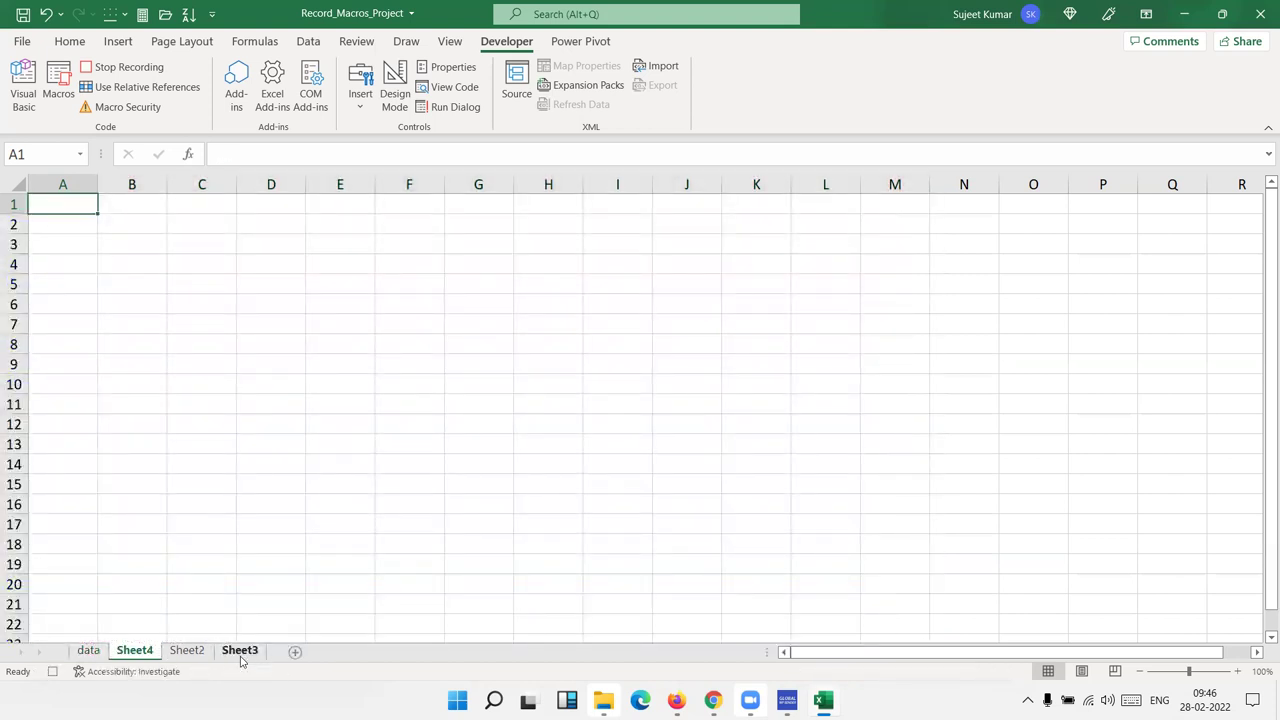
pyautogui.hotkey('ctrl', 'v')
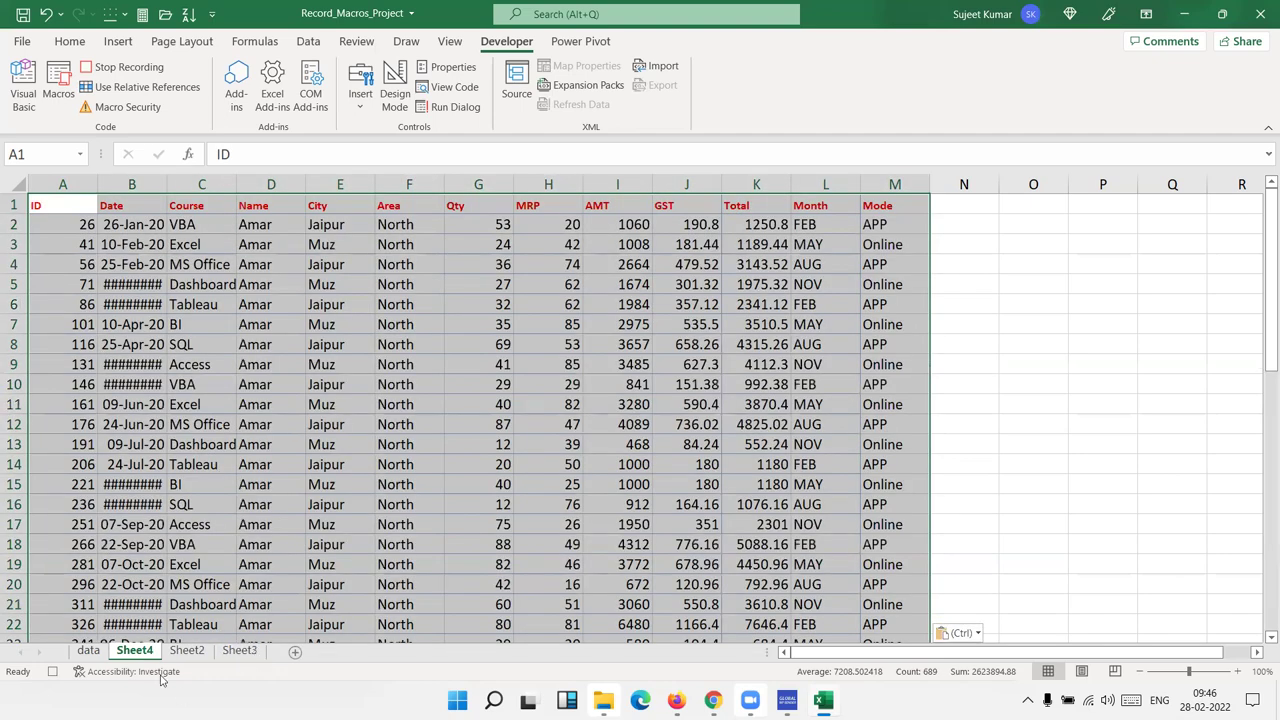
pyautogui.doubleClick(137, 651)
pyautogui.write('Amar')
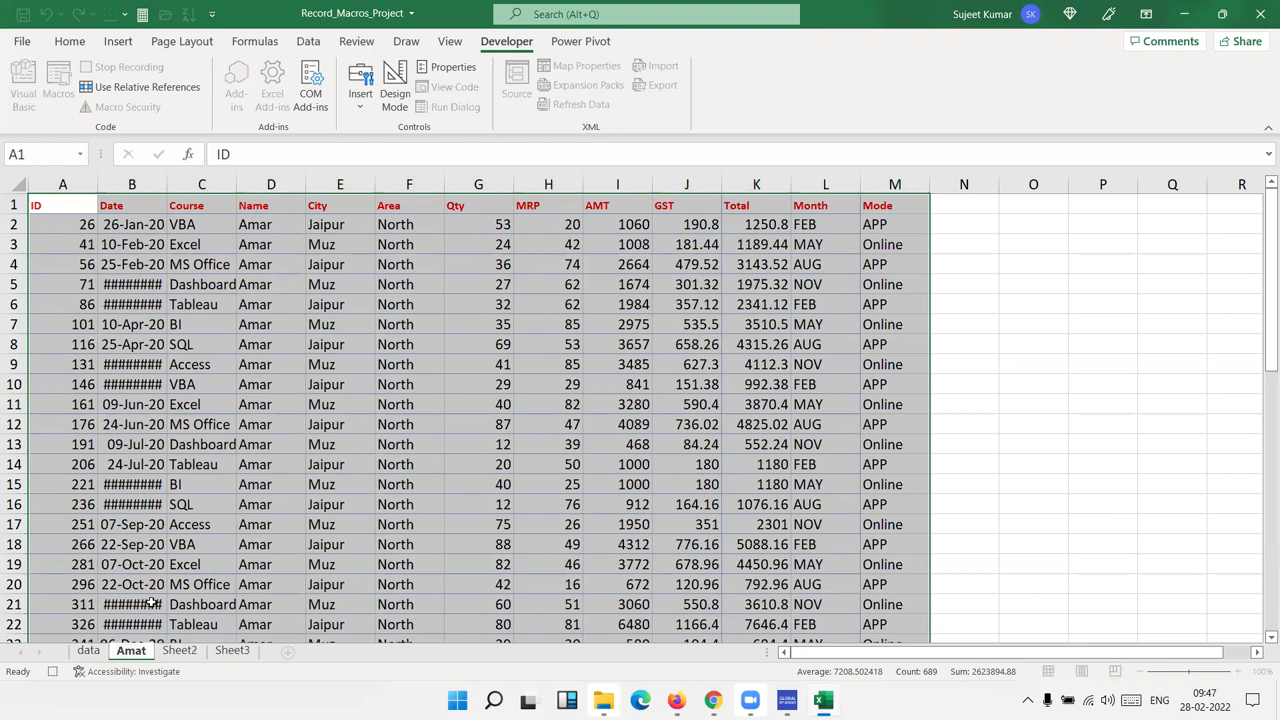
pyautogui.click(150, 562)
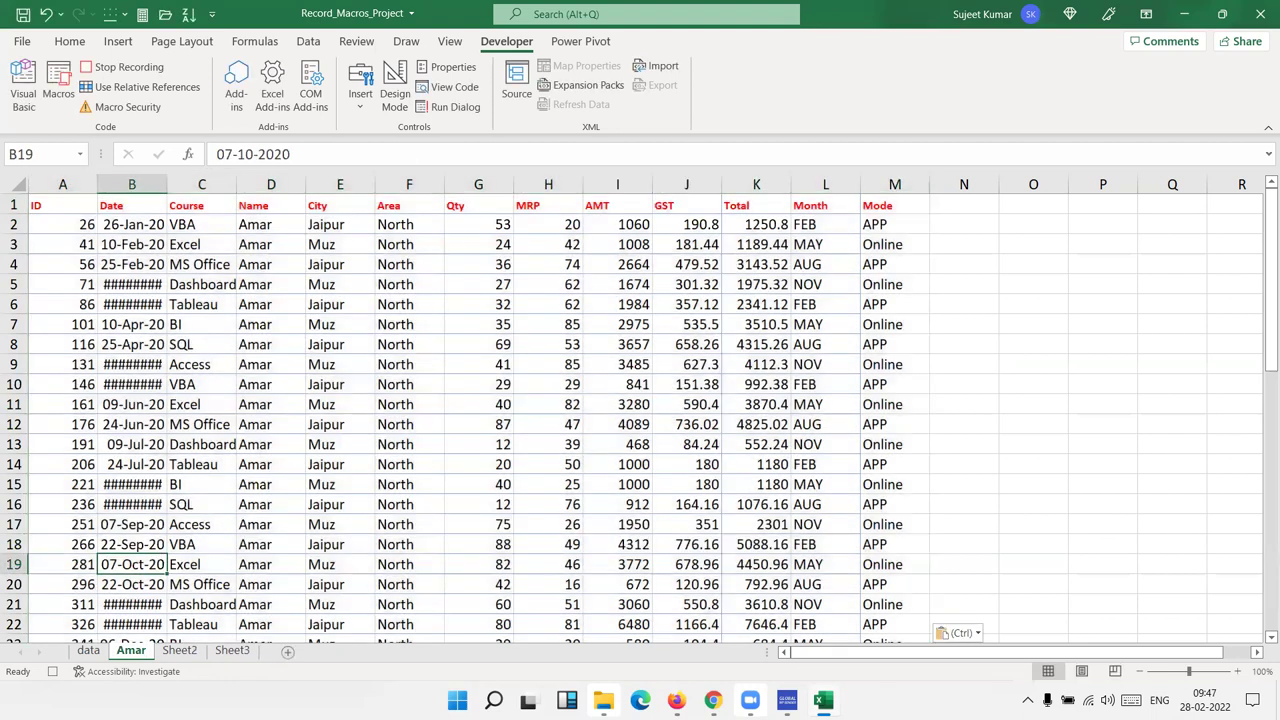
# Move the person's sheet to a new workbook using Move or Copy with (new book)
pyautogui.rightClick(131, 651)
pyautogui.click(195, 489)
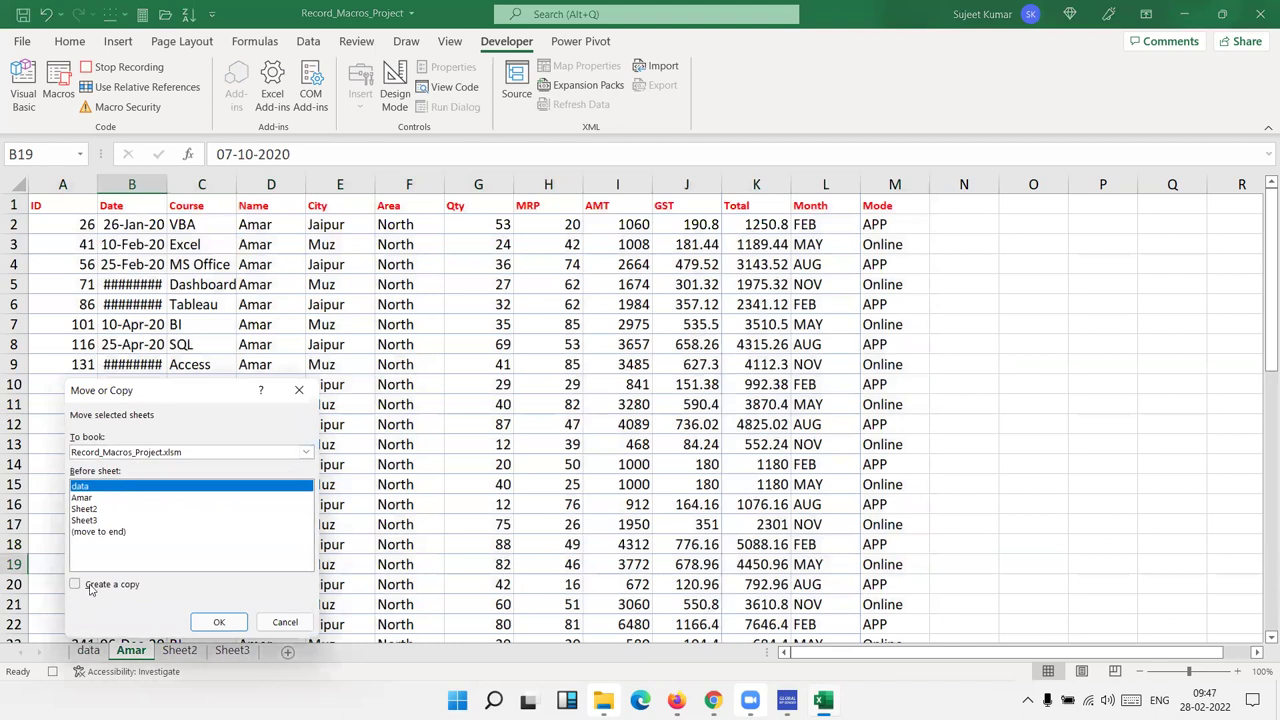
pyautogui.click(90, 588)
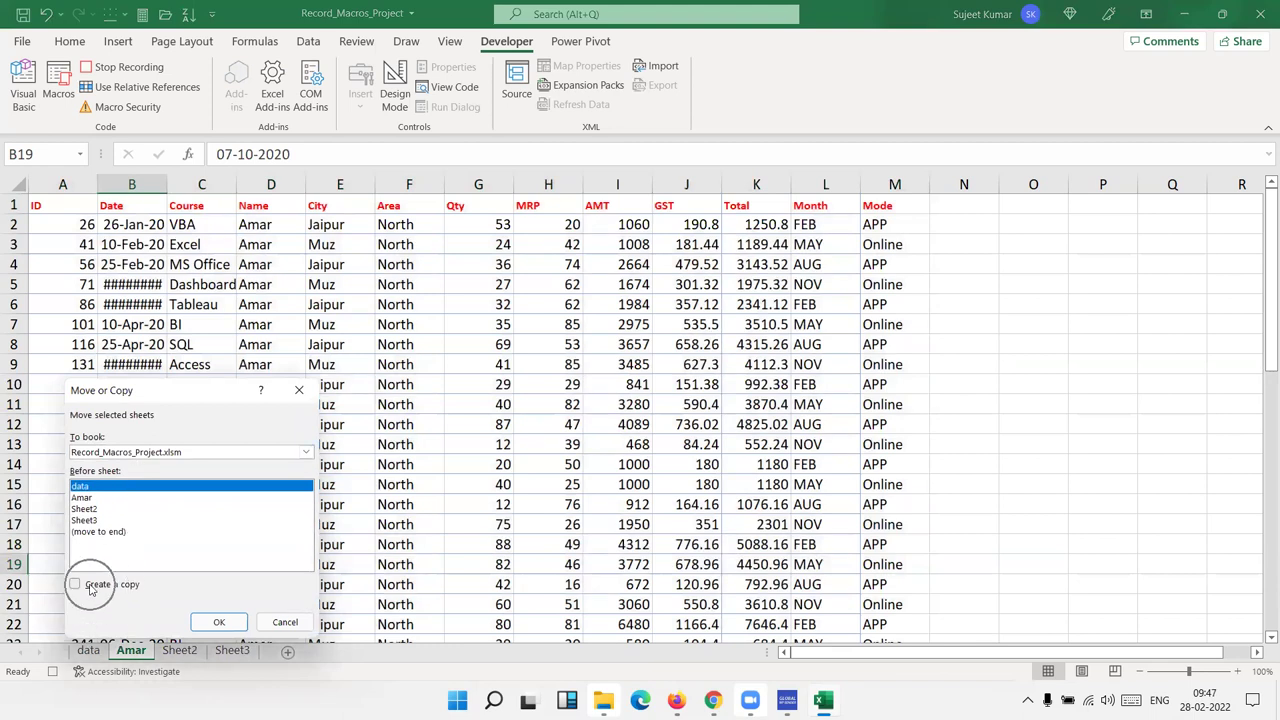
pyautogui.click(130, 453)
pyautogui.click(128, 464)
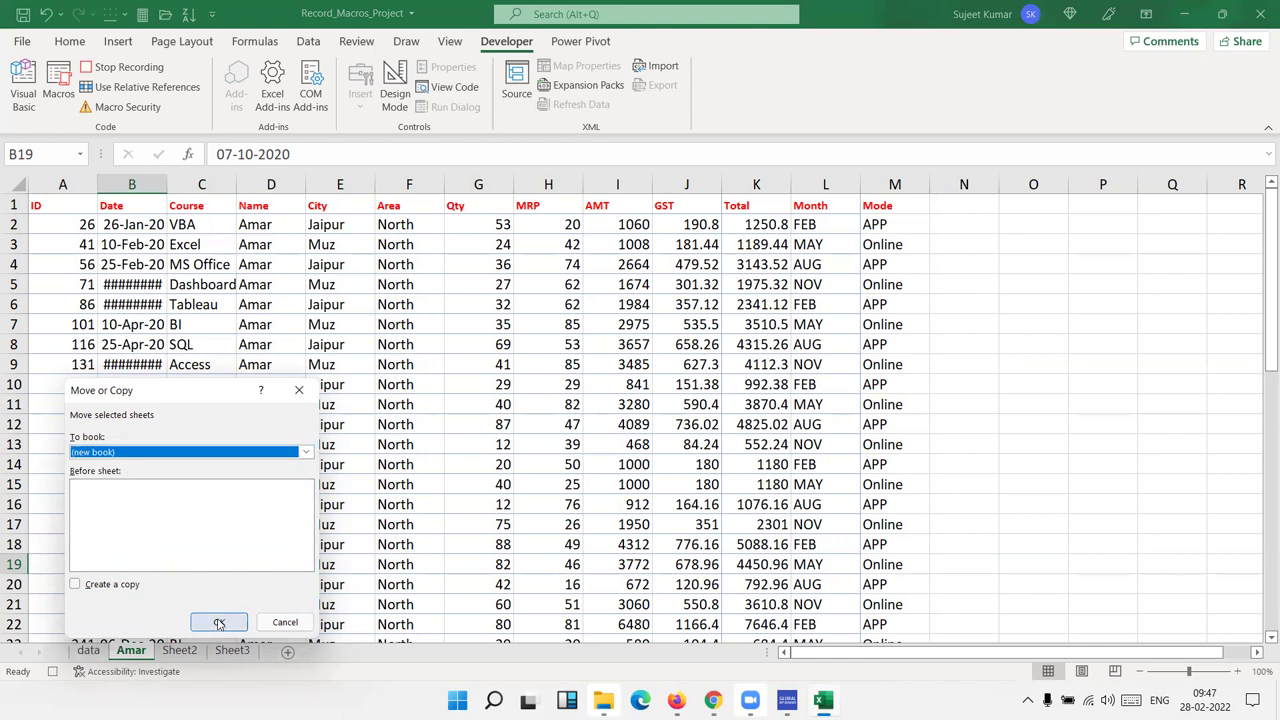
pyautogui.click(218, 622)
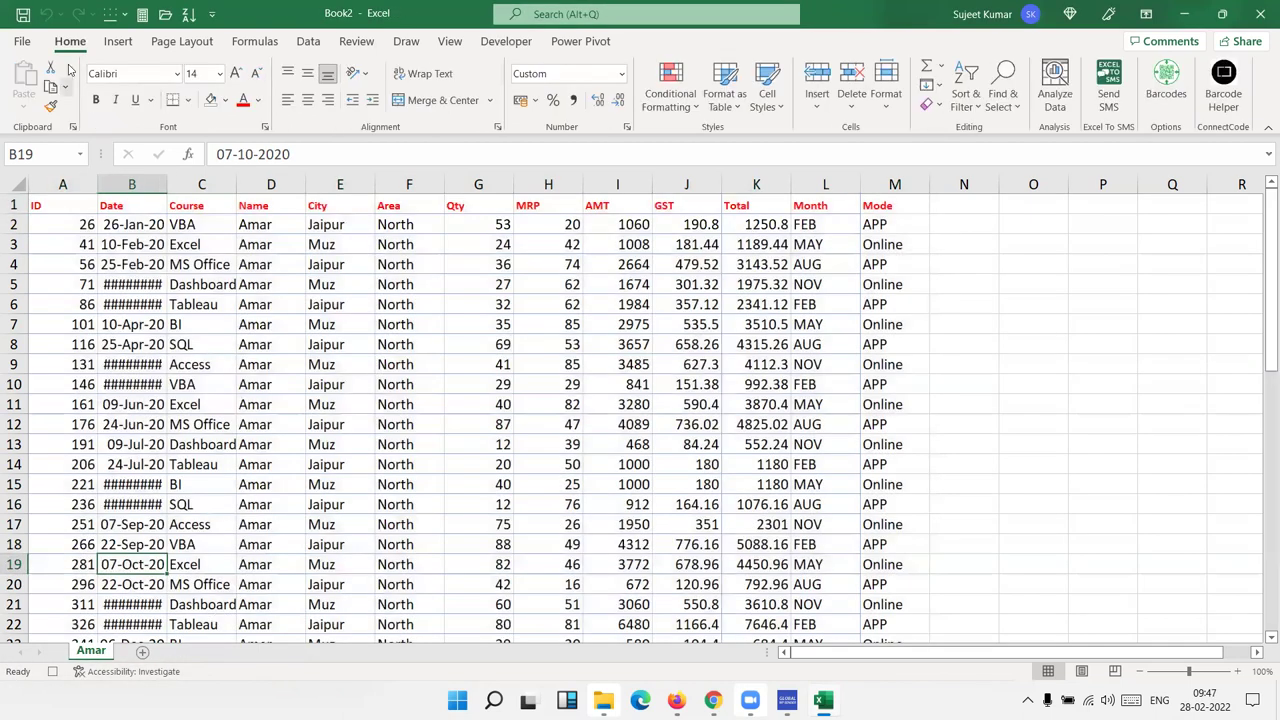
# Save the new workbook as a macro-enabled file in G:\2022, named after the person
pyautogui.click(24, 16)
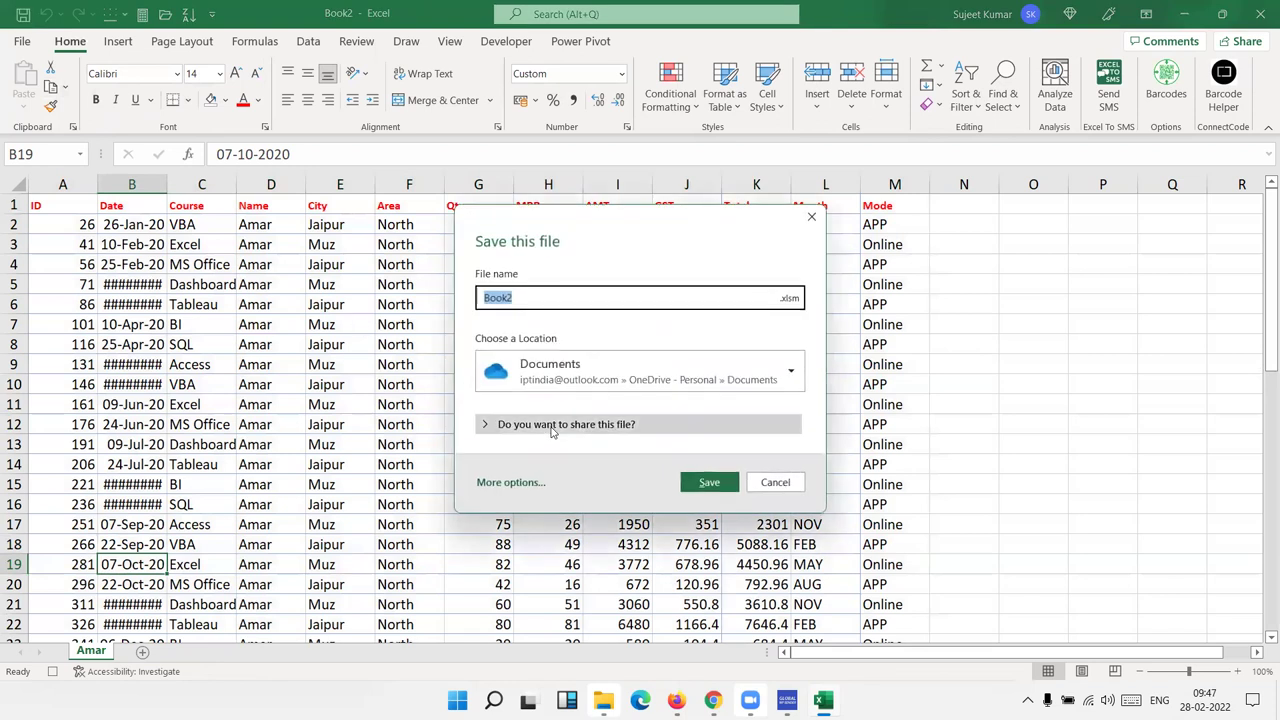
pyautogui.click(697, 382)
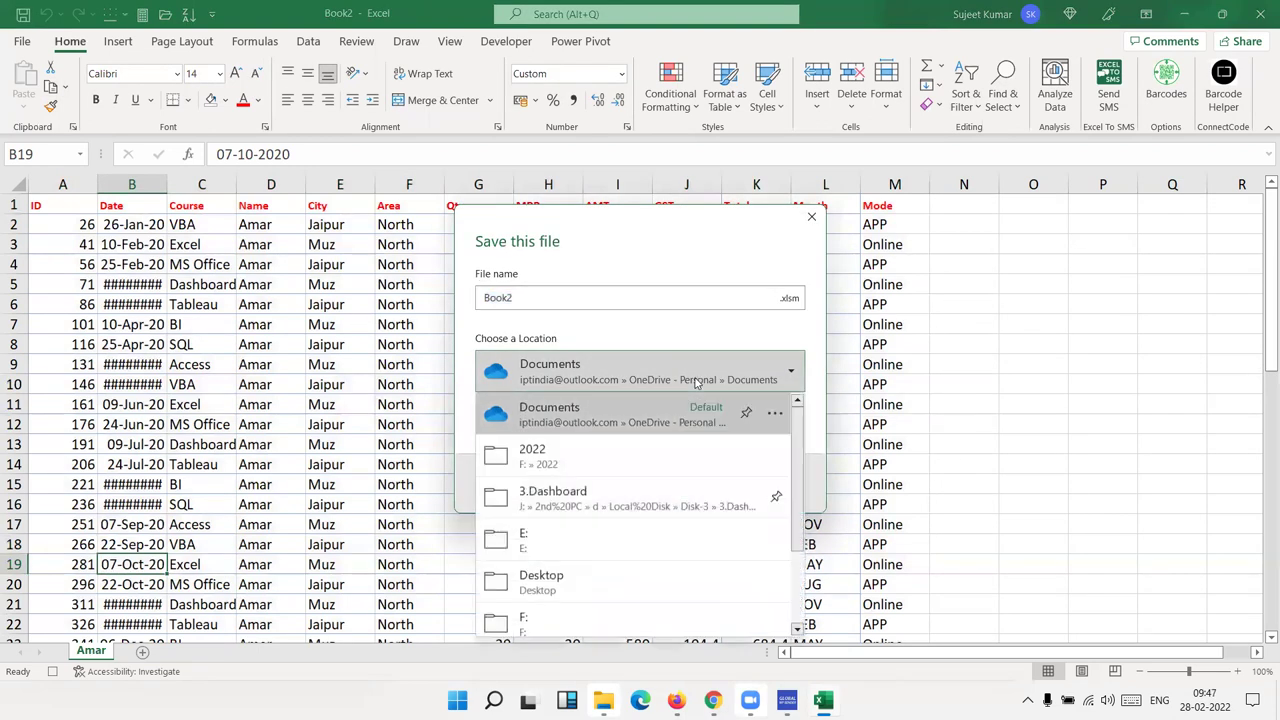
pyautogui.scroll(-3, 602, 588)
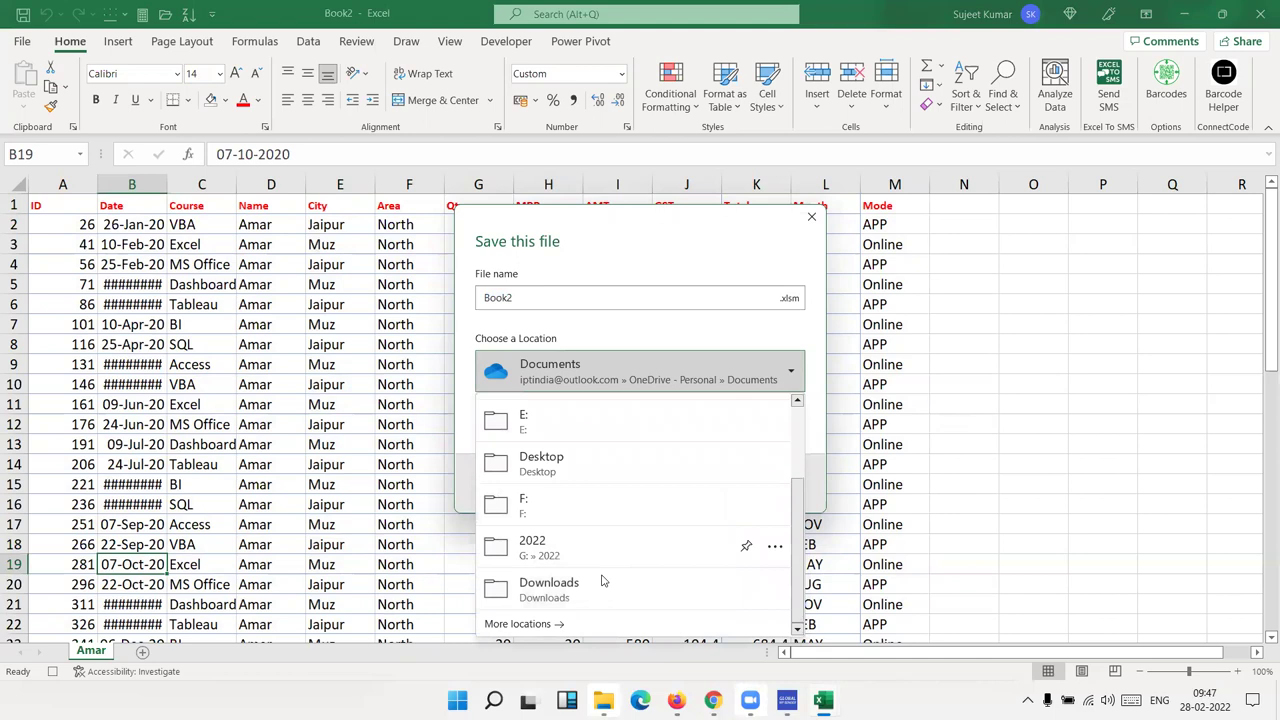
pyautogui.scroll(3, 602, 588)
pyautogui.scroll(-3, 602, 588)
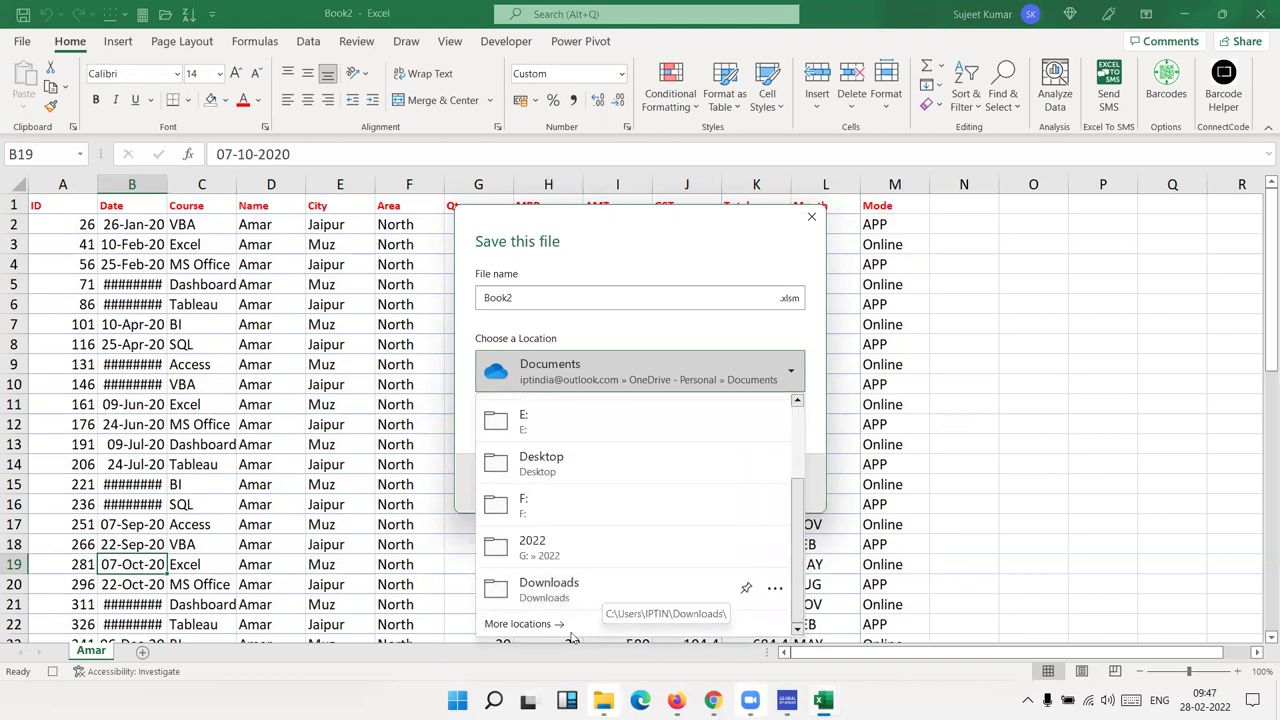
pyautogui.click(541, 617)
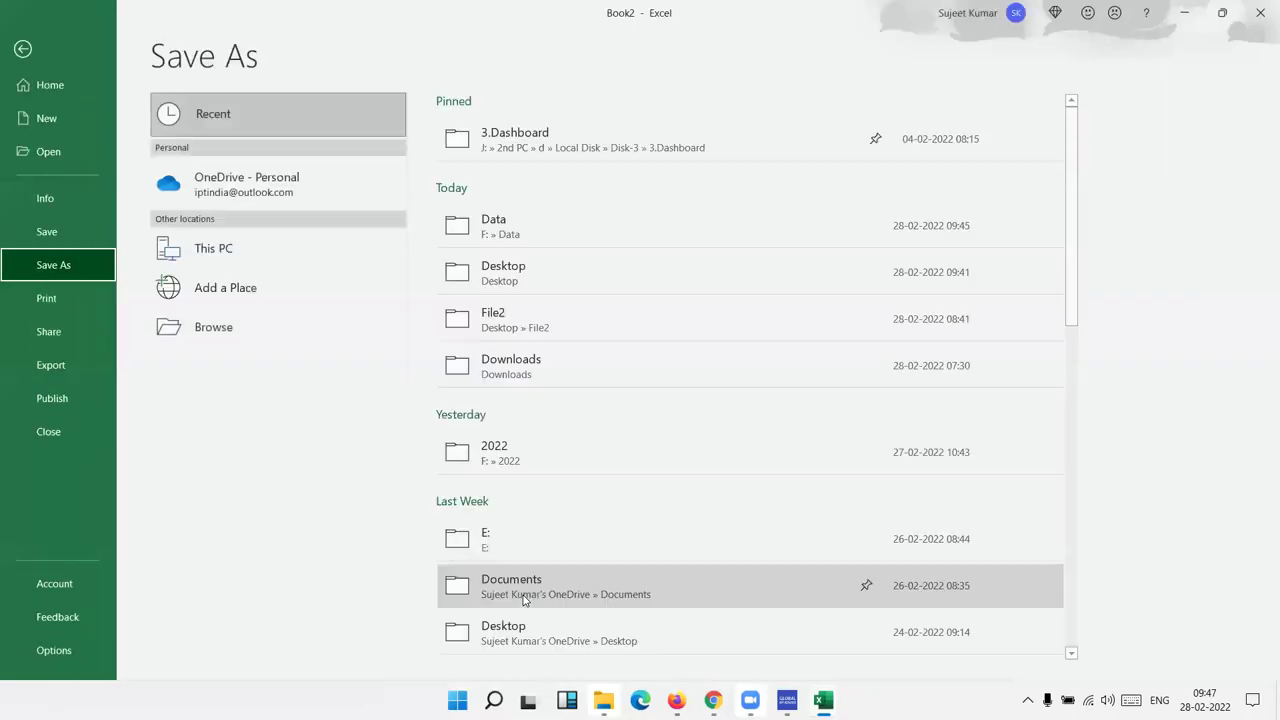
pyautogui.click(222, 338)
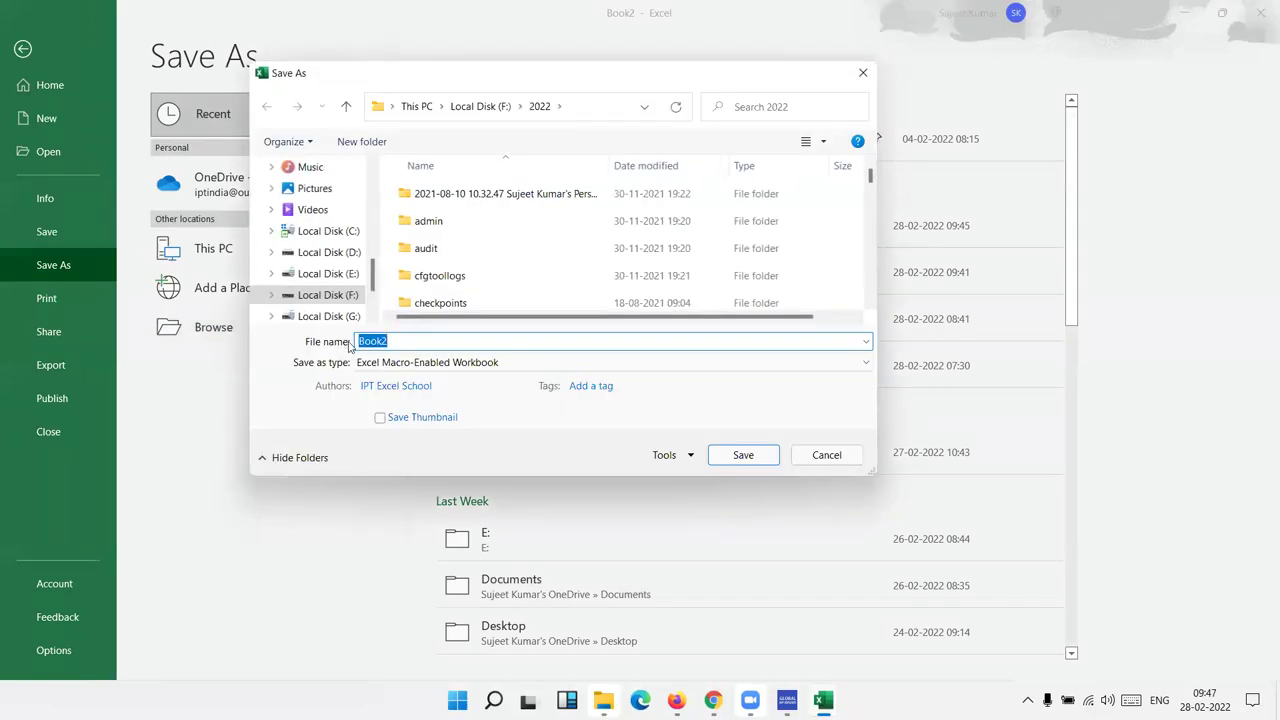
pyautogui.click(345, 318)
pyautogui.doubleClick(420, 196)
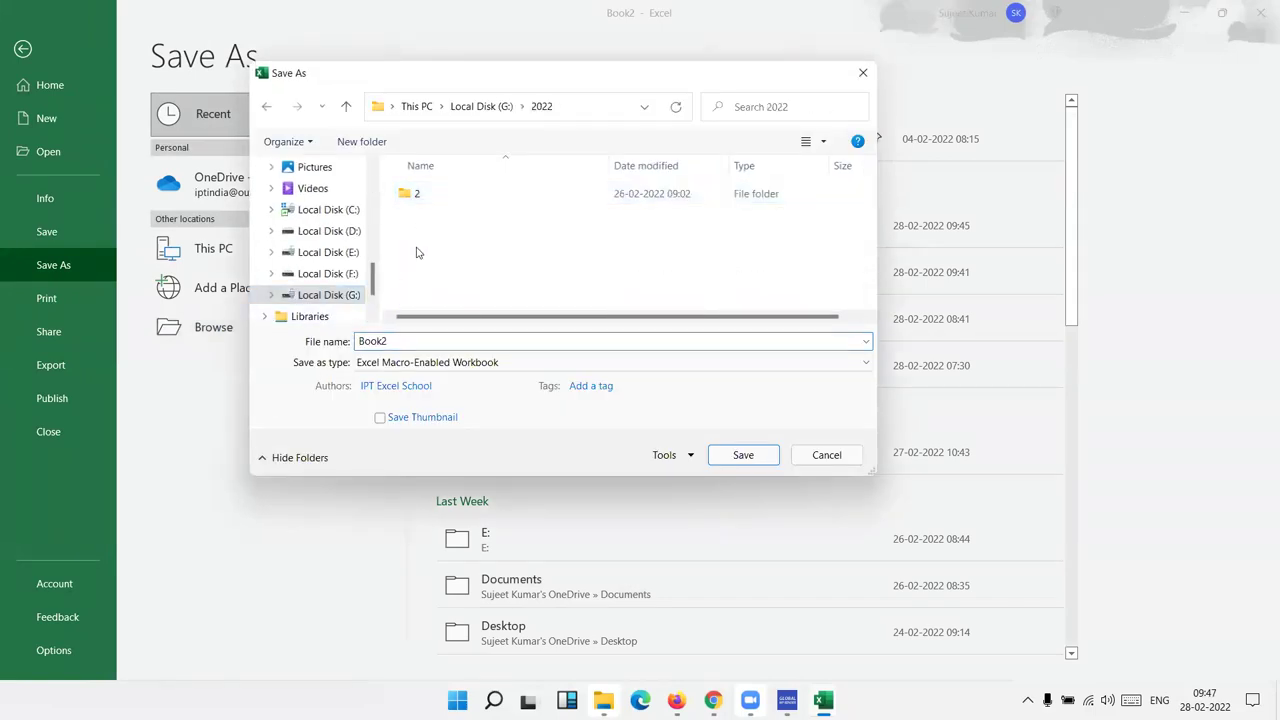
pyautogui.doubleClick(393, 344)
pyautogui.write('amar')
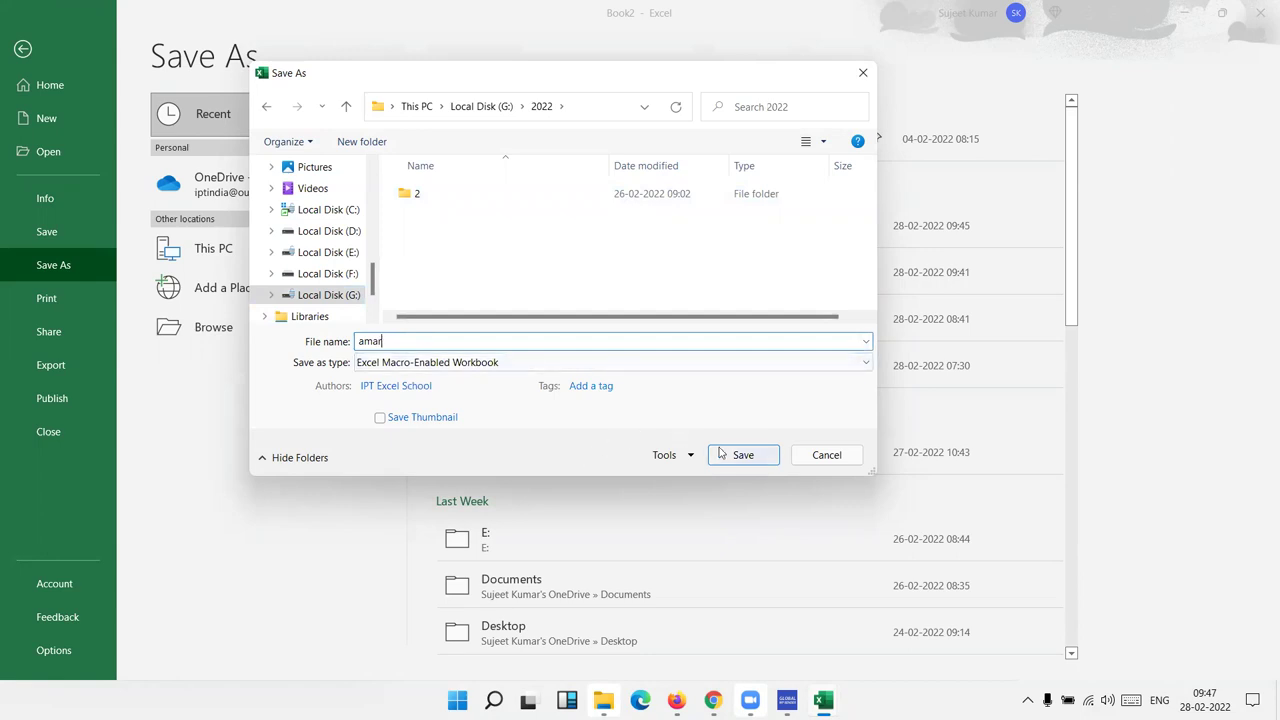
pyautogui.click(733, 455)
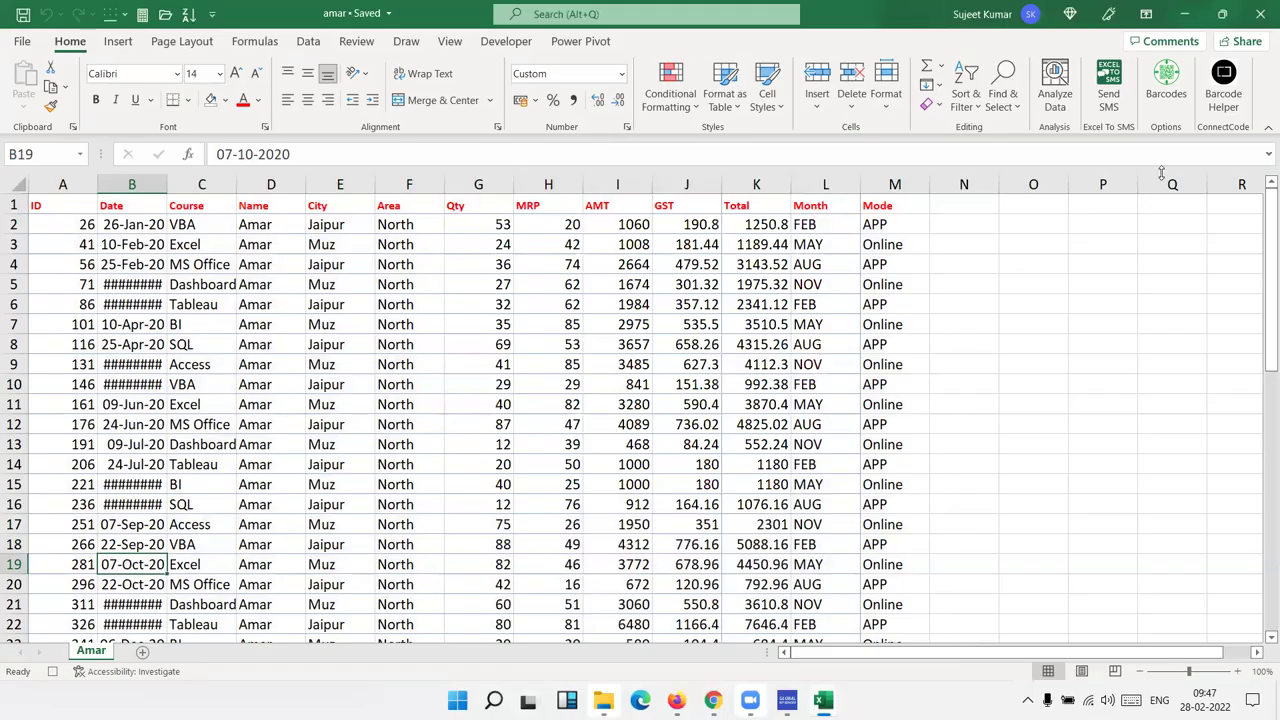
# Close the exported workbook, remove the data sheet's filter, stop recording, and open the Macro list
pyautogui.click(1262, 25)
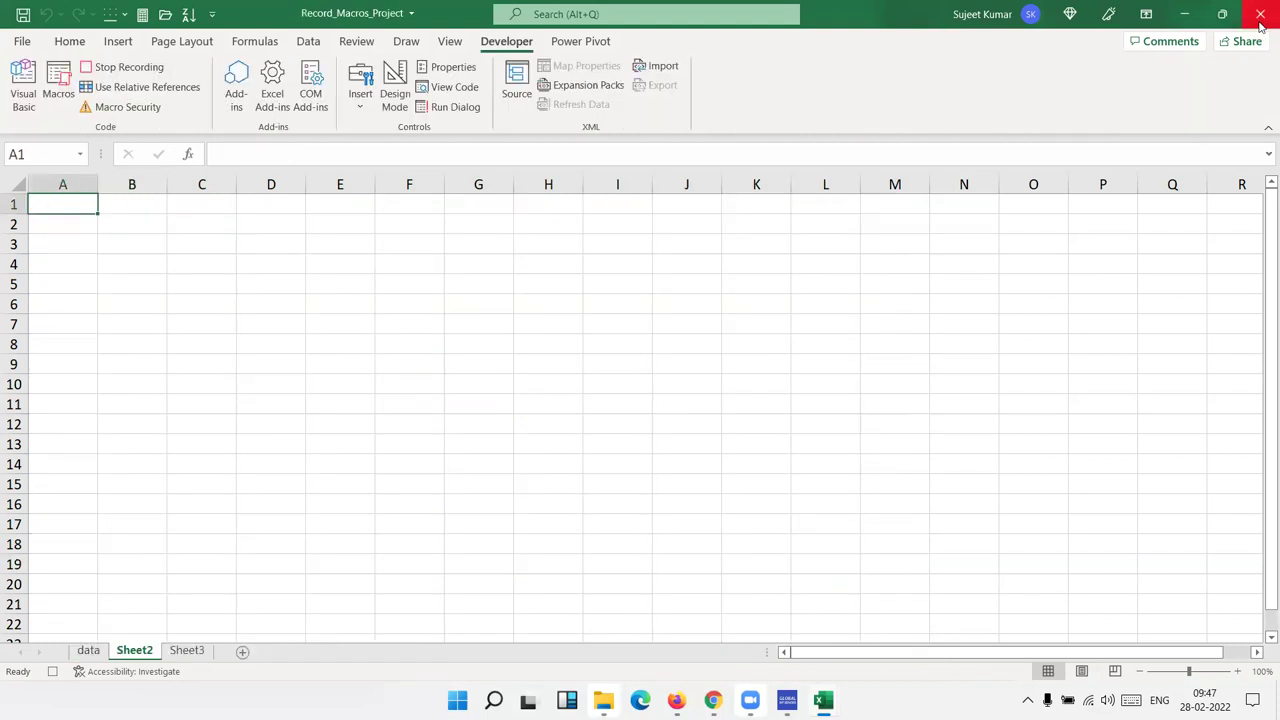
pyautogui.click(105, 651)
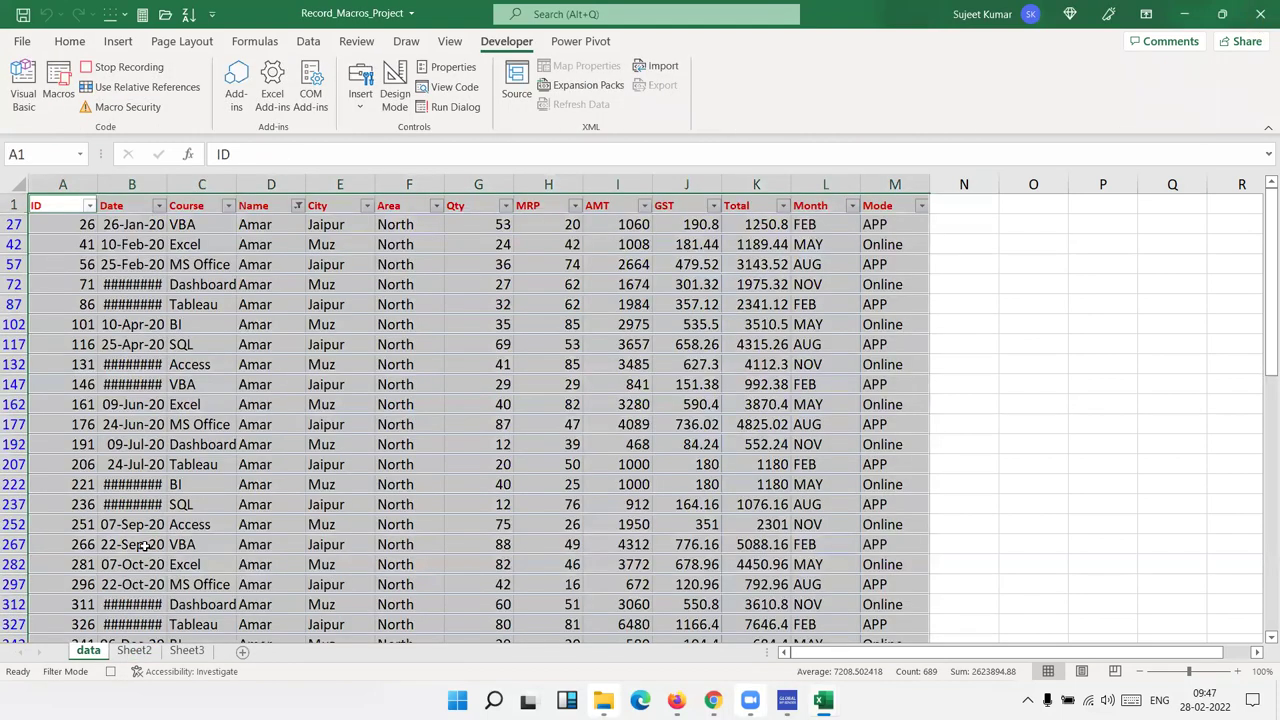
pyautogui.click(58, 200)
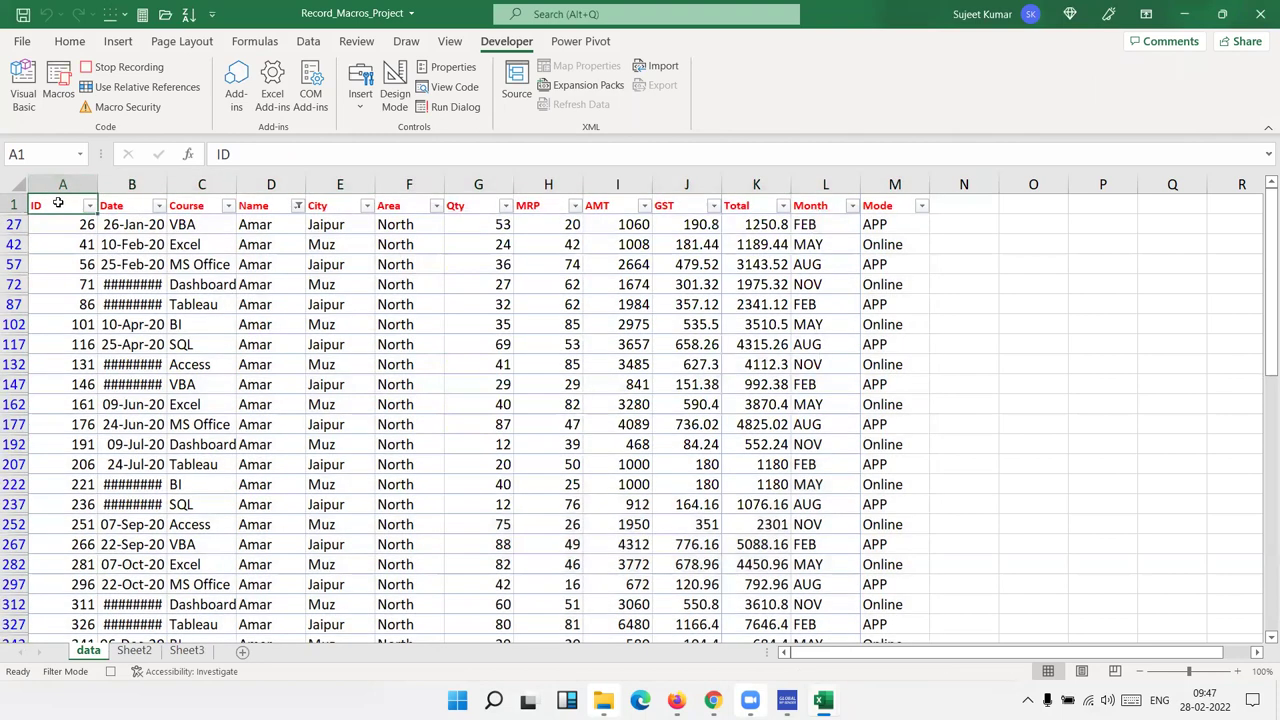
pyautogui.hotkey('ctrl', 'shift', 'l')
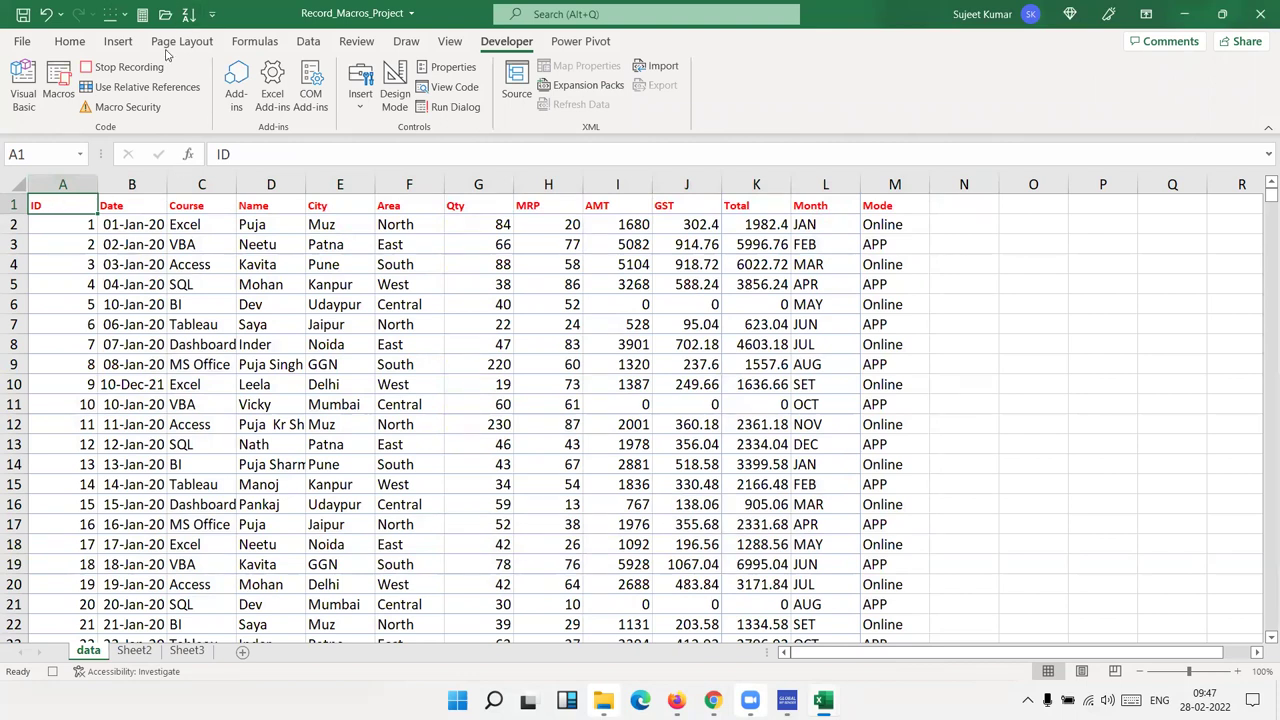
pyautogui.click(104, 70)
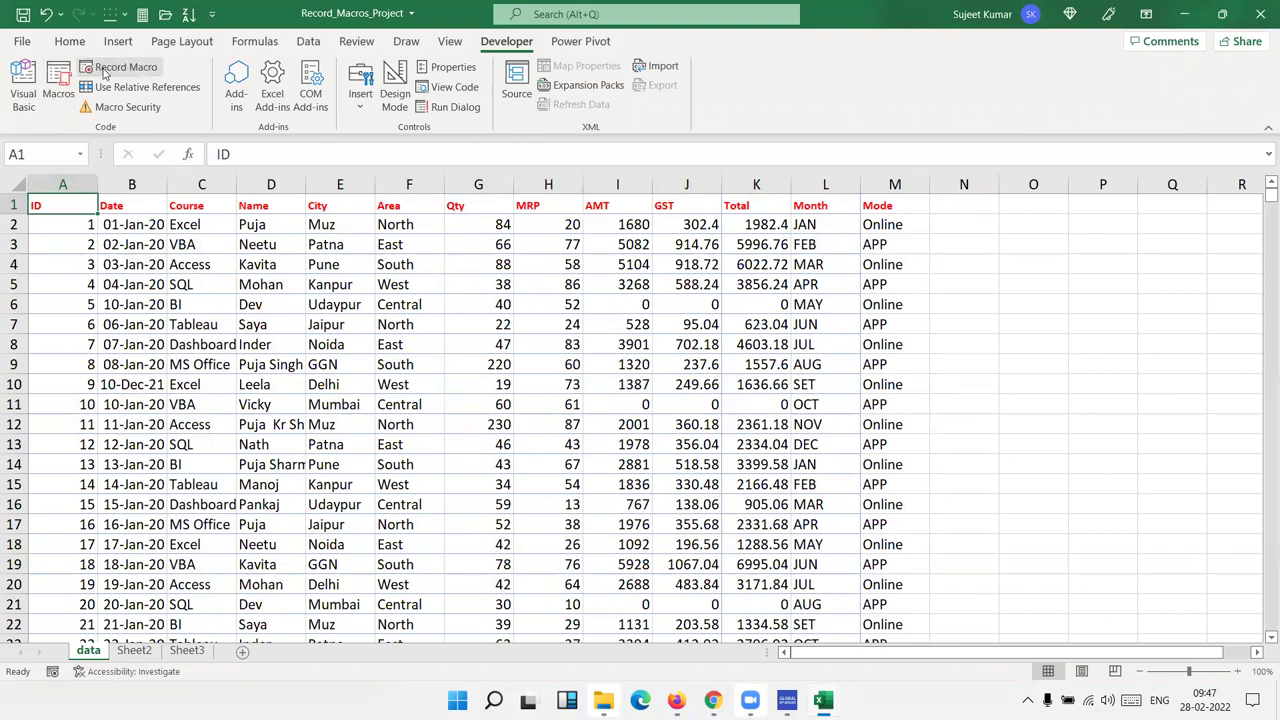
pyautogui.click(58, 82)
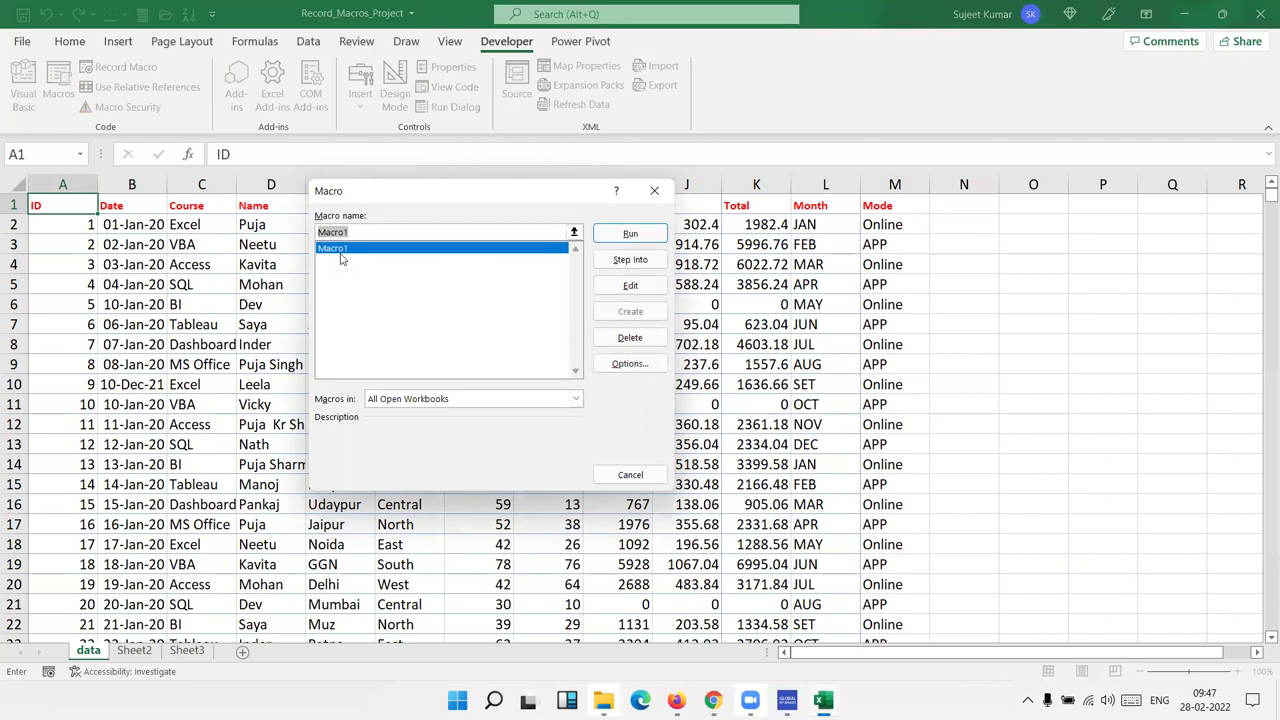
# Open Macro1 in the VBA editor, add a blank line before End Sub, and review the AutoFilter lines
pyautogui.click(628, 286)
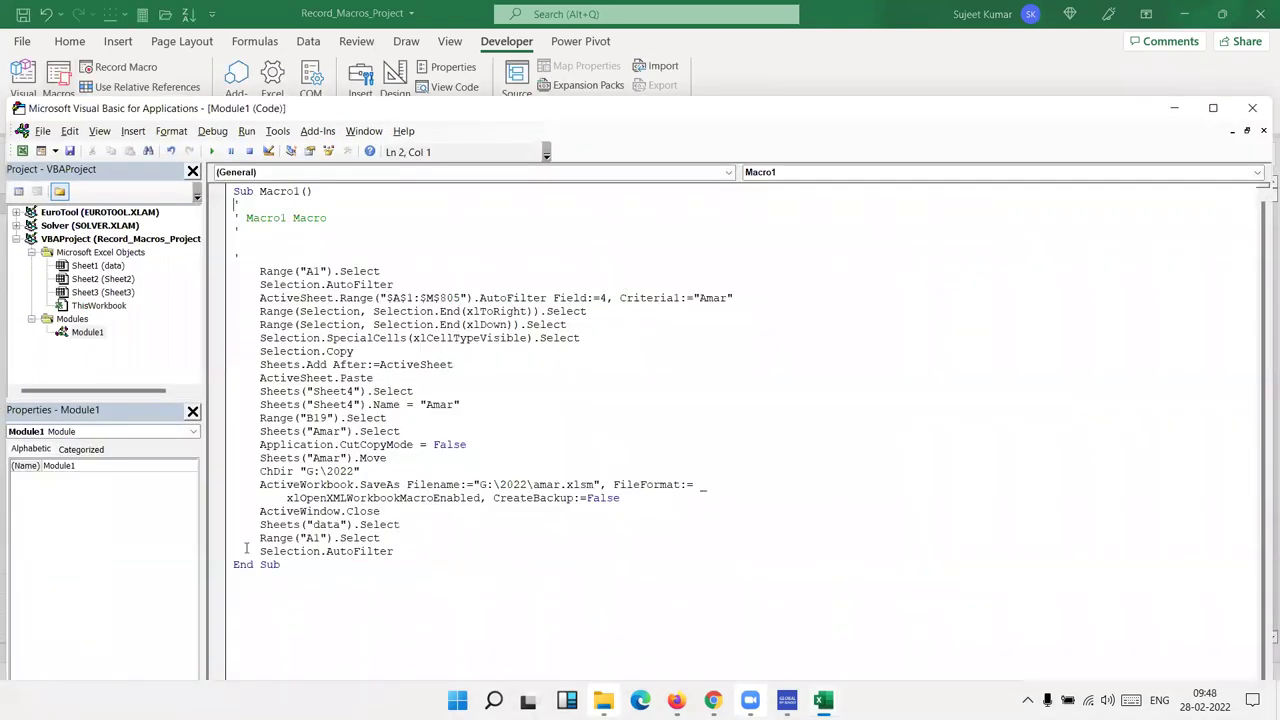
pyautogui.click(234, 564)
pyautogui.press('Return')
pyautogui.press('Return')
pyautogui.moveTo(400, 271); pyautogui.dragTo(257, 272)
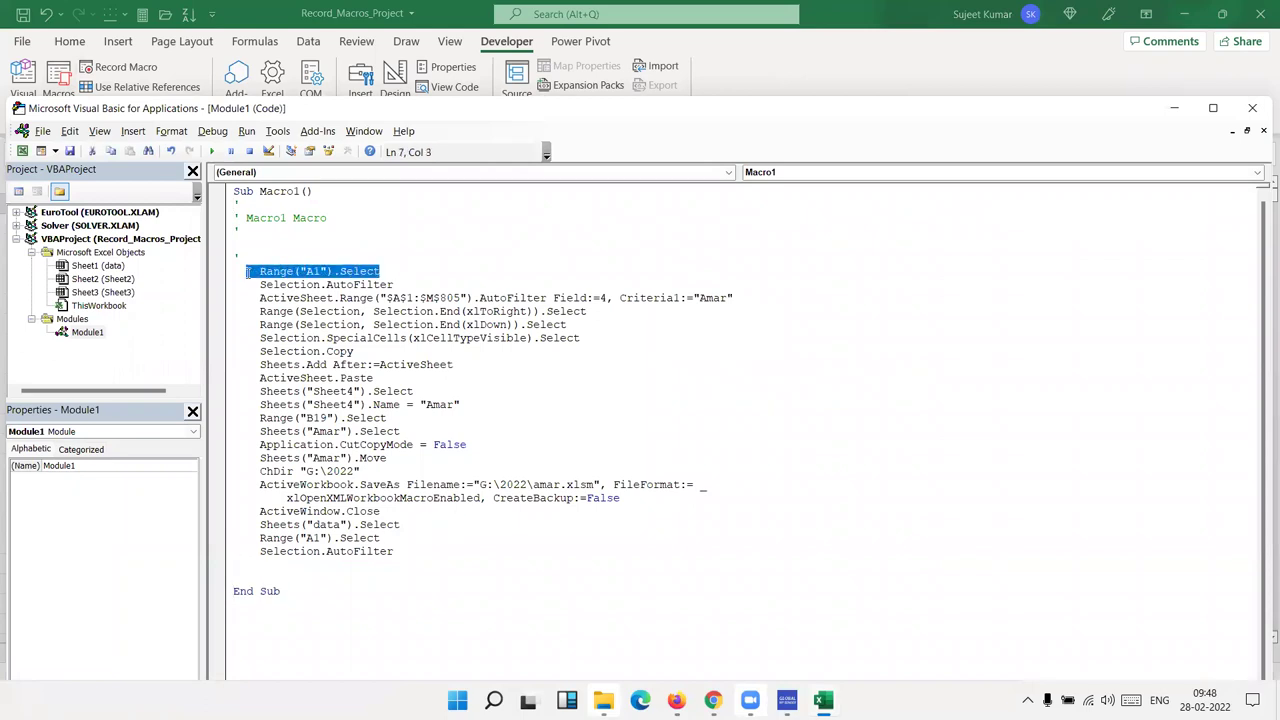
pyautogui.click(395, 284)
pyautogui.moveTo(395, 284); pyautogui.dragTo(271, 285)
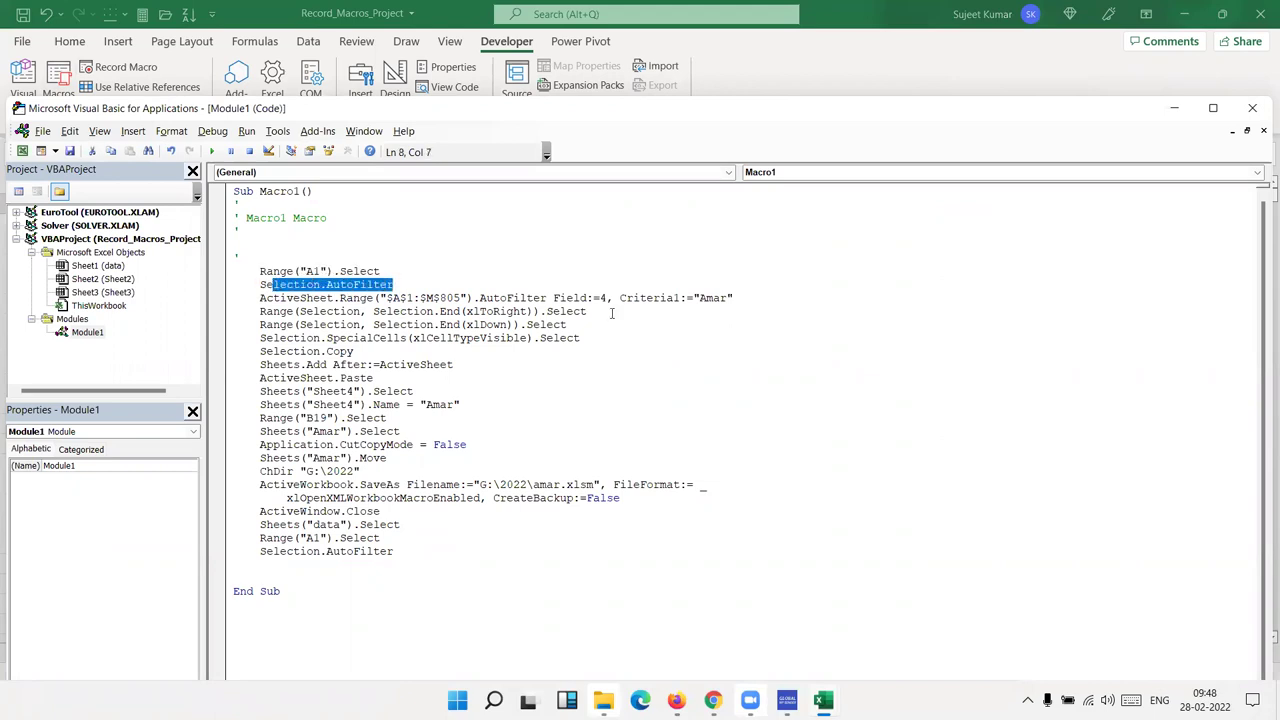
pyautogui.doubleClick(522, 299)
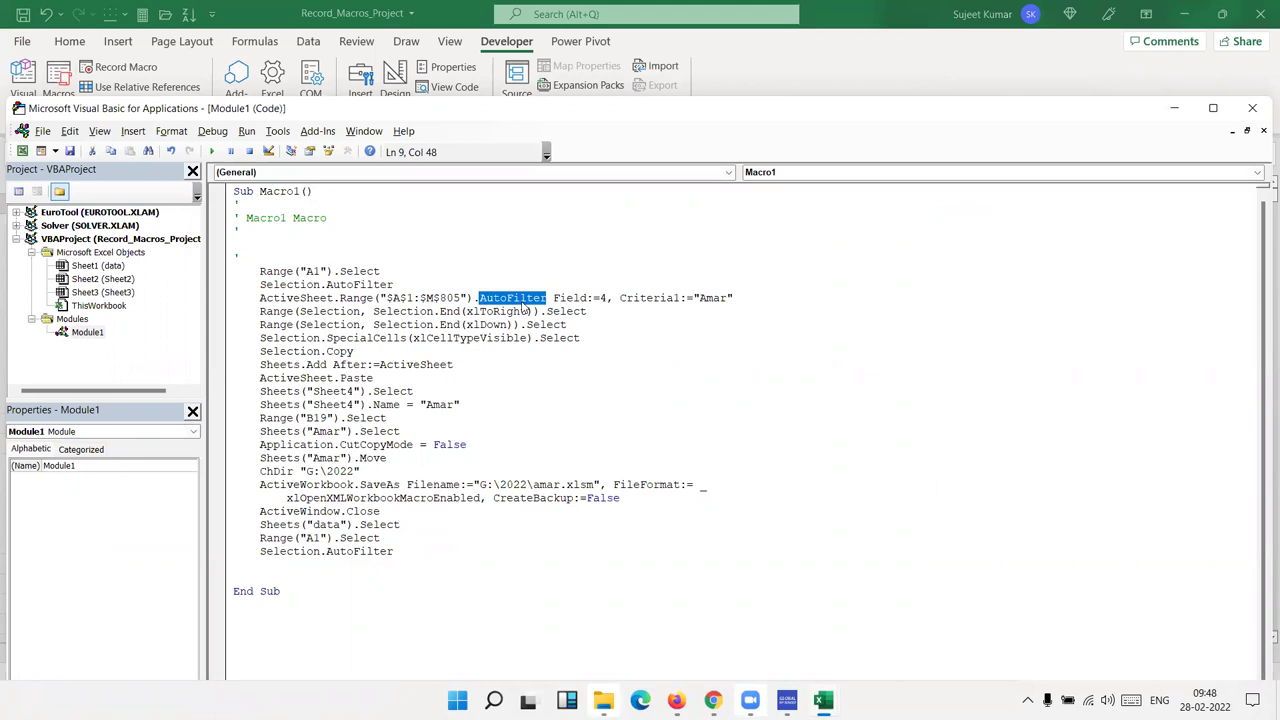
# Toggle the data sheet's filter on and off, then select Macro1's Selection.AutoFilter line
pyautogui.hotkey('alt', 'F11')
pyautogui.hotkey('ctrl', 'shift', 'l')
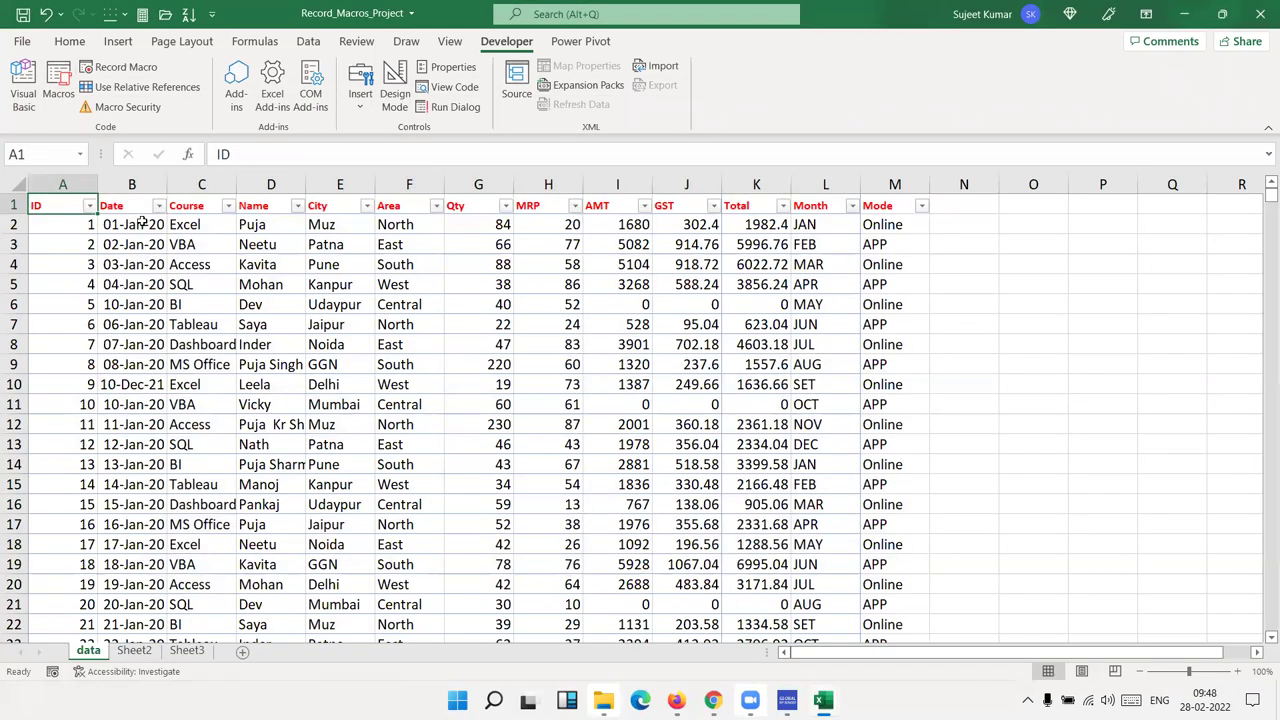
pyautogui.hotkey('ctrl', 'shift', 'l')
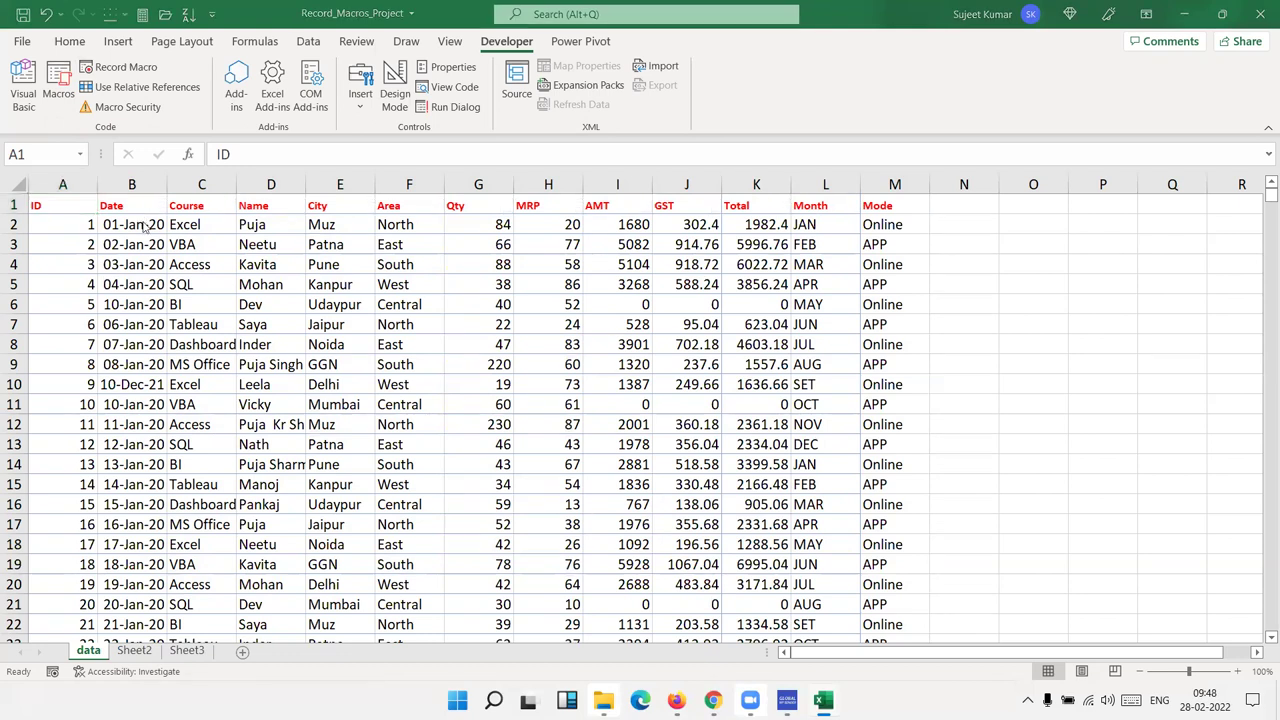
pyautogui.hotkey('alt', 'F11')
pyautogui.moveTo(414, 286); pyautogui.dragTo(253, 287)
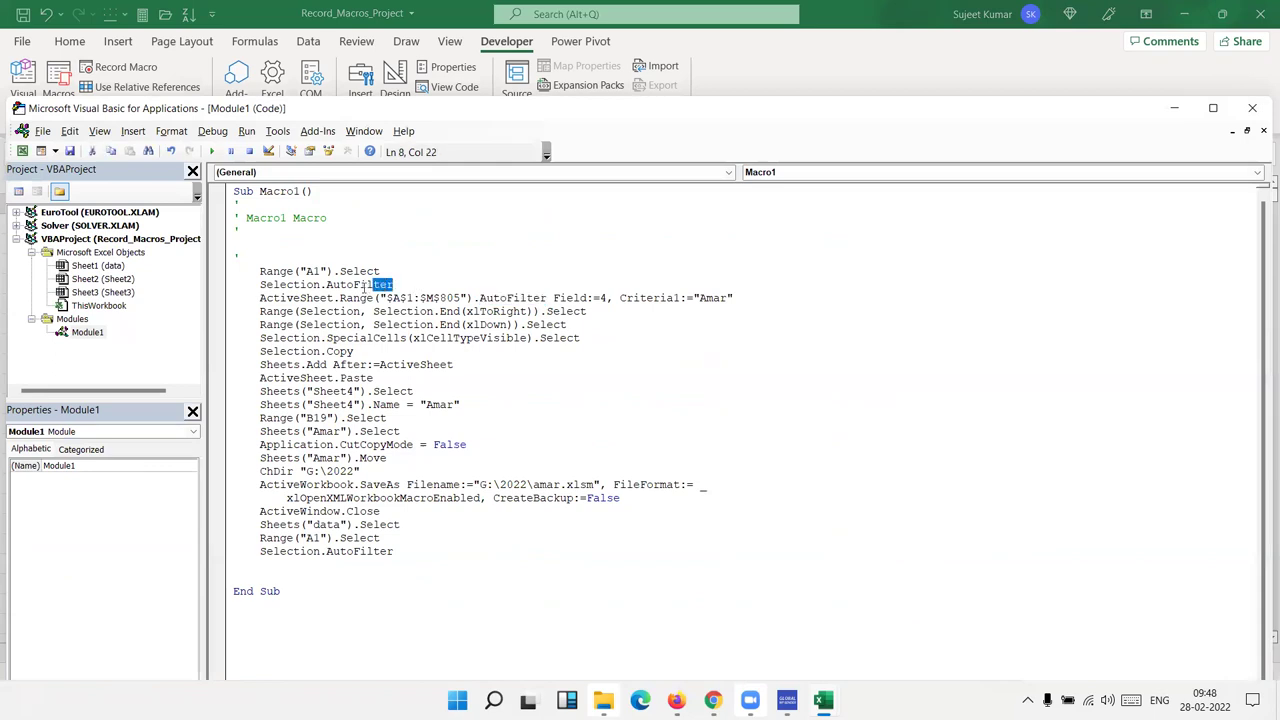
# Delete the Selection.AutoFilter line and review the filter, visible-cells, copy, and paste statements
pyautogui.press('Delete')
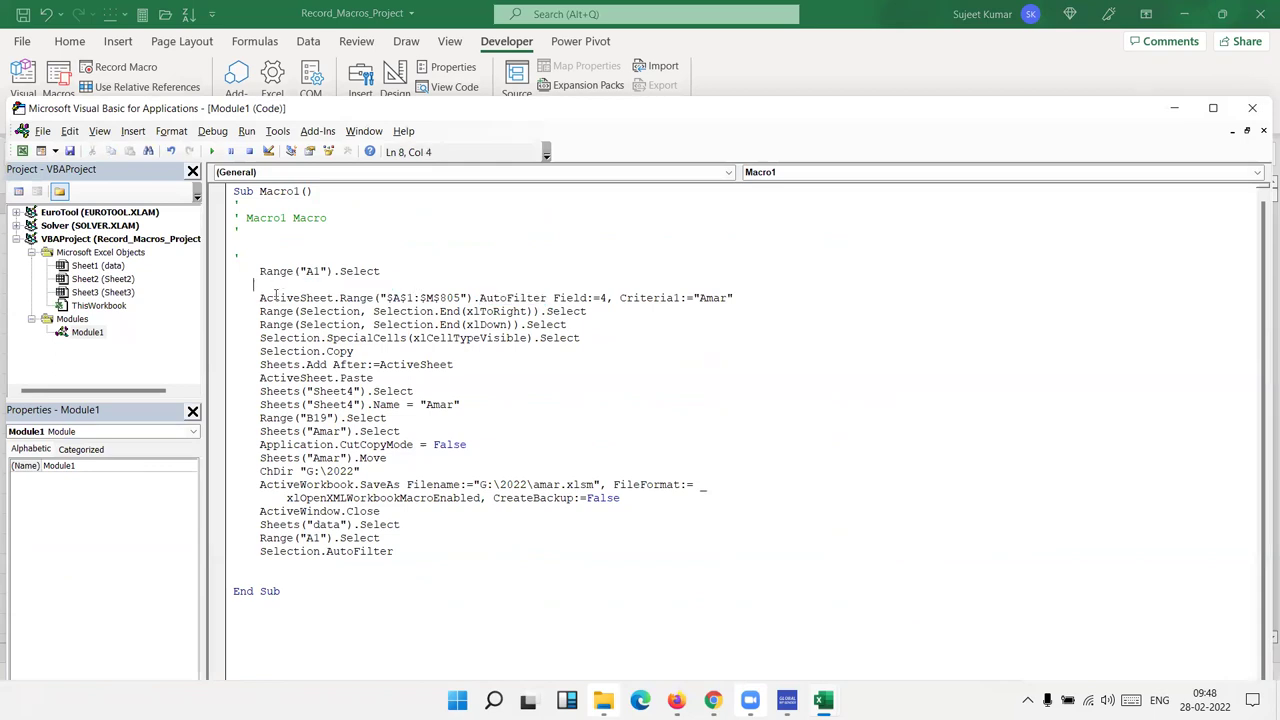
pyautogui.moveTo(274, 297); pyautogui.dragTo(736, 298)
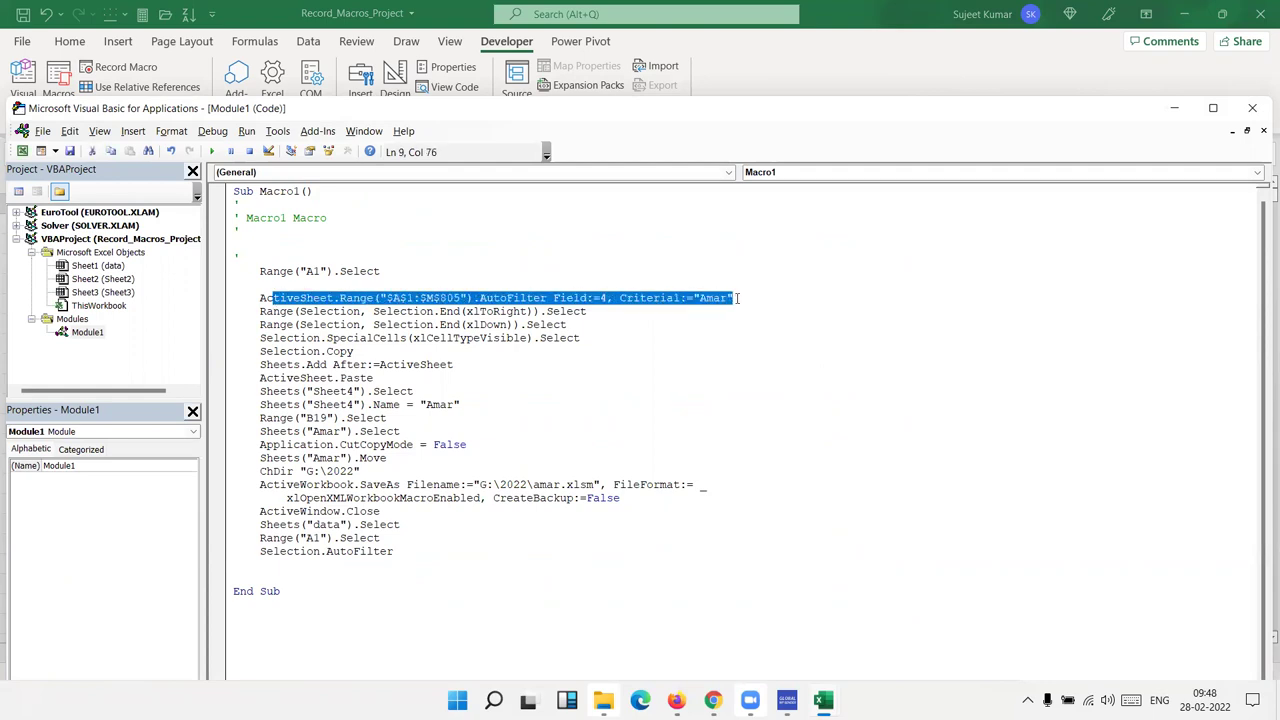
pyautogui.doubleClick(552, 311)
pyautogui.moveTo(582, 326); pyautogui.dragTo(438, 340)
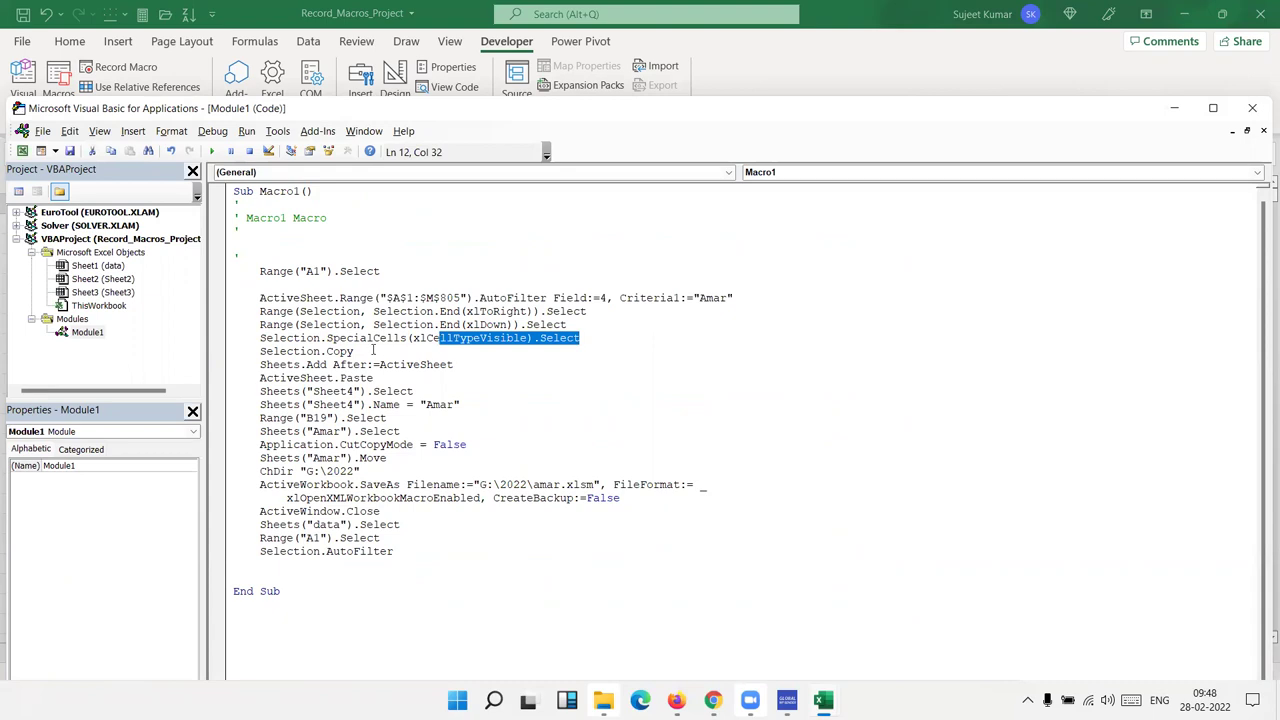
pyautogui.doubleClick(340, 351)
pyautogui.doubleClick(318, 365)
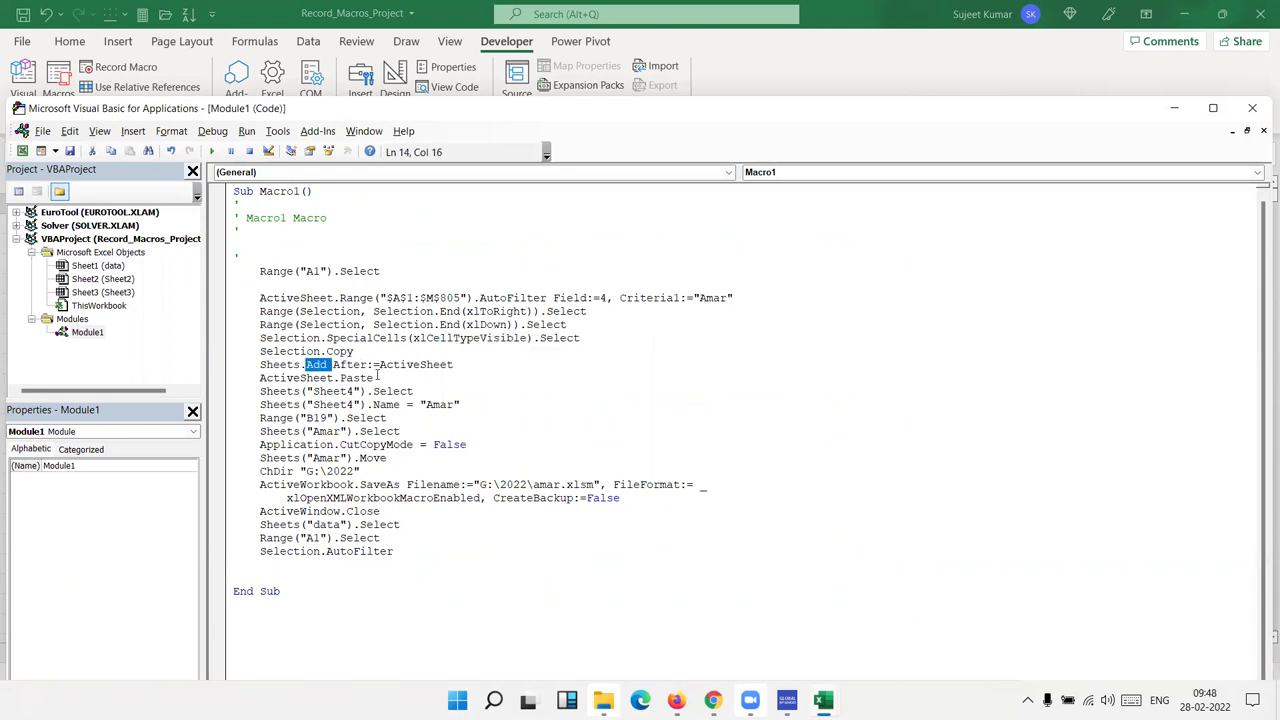
pyautogui.doubleClick(358, 378)
# Delete the Sheets("Sheet4").Select line and place the caret in the sheet-naming line
pyautogui.moveTo(412, 391); pyautogui.dragTo(258, 393)
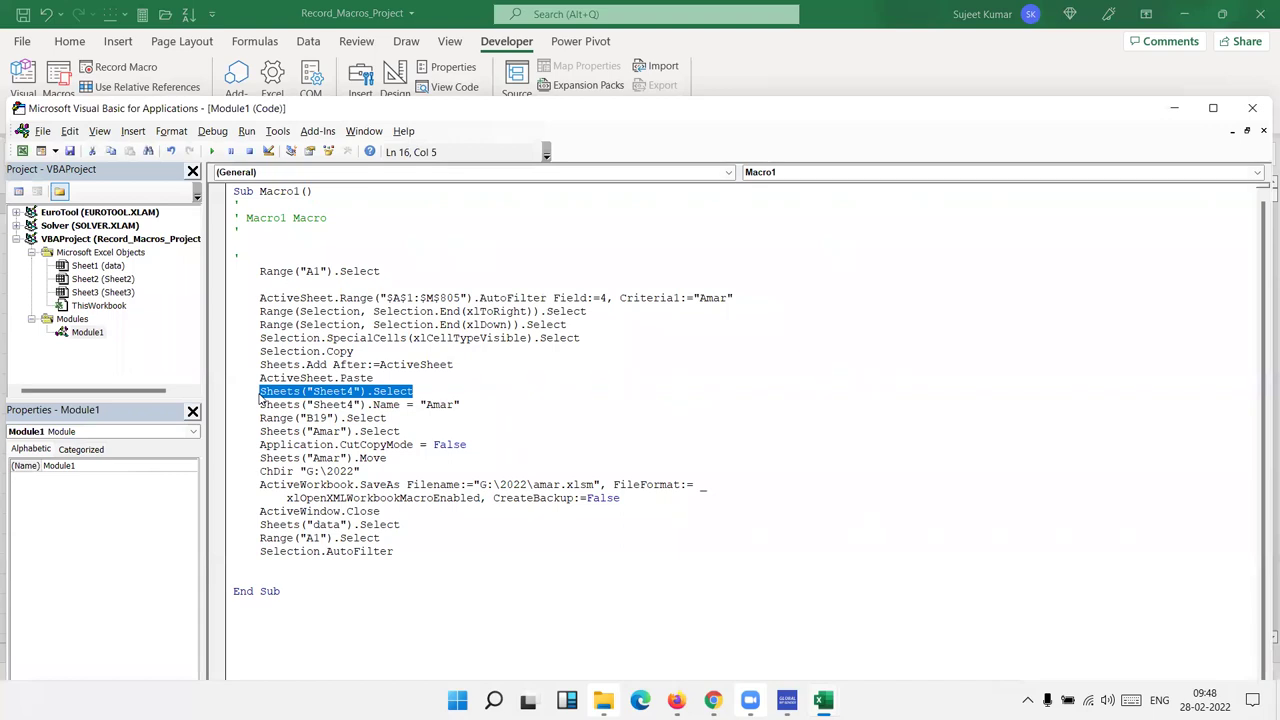
pyautogui.press('Delete')
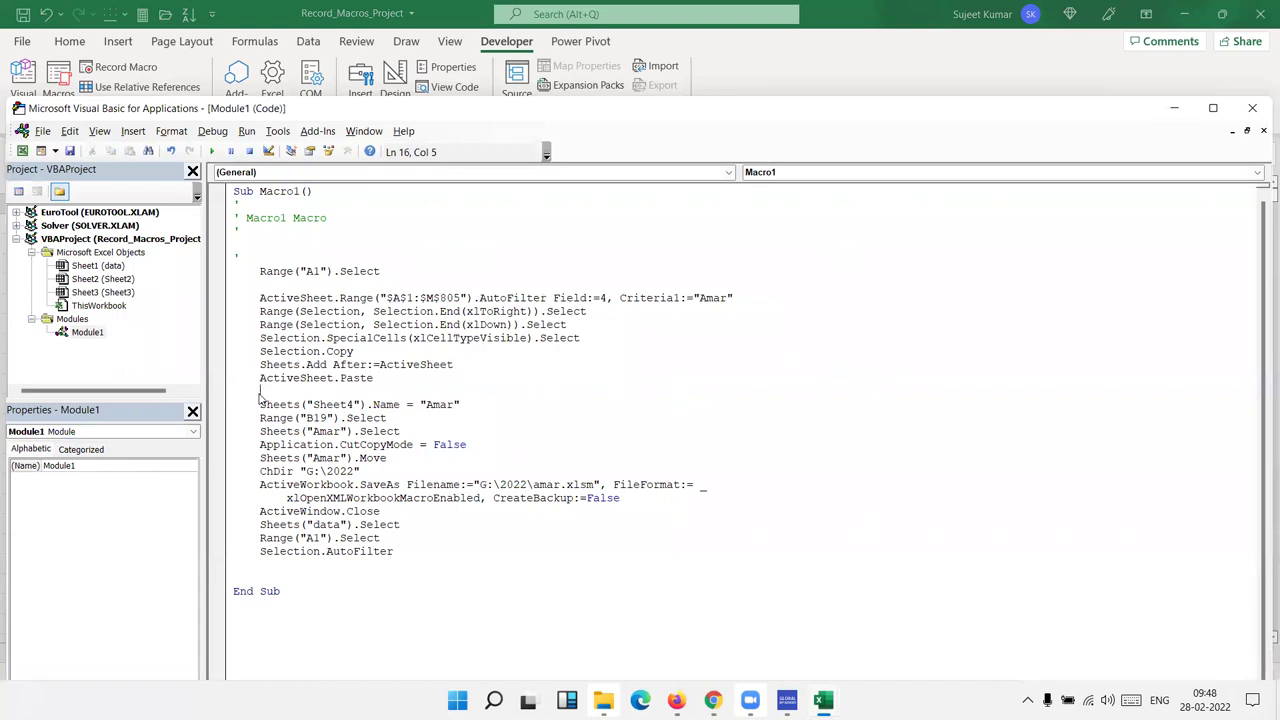
pyautogui.click(440, 404)
# Replace Sheets("Sheet4") and Sheets("Amar") with ActiveSheet and delete the Sheets("Amar").Select line
pyautogui.moveTo(334, 382); pyautogui.dragTo(261, 382)
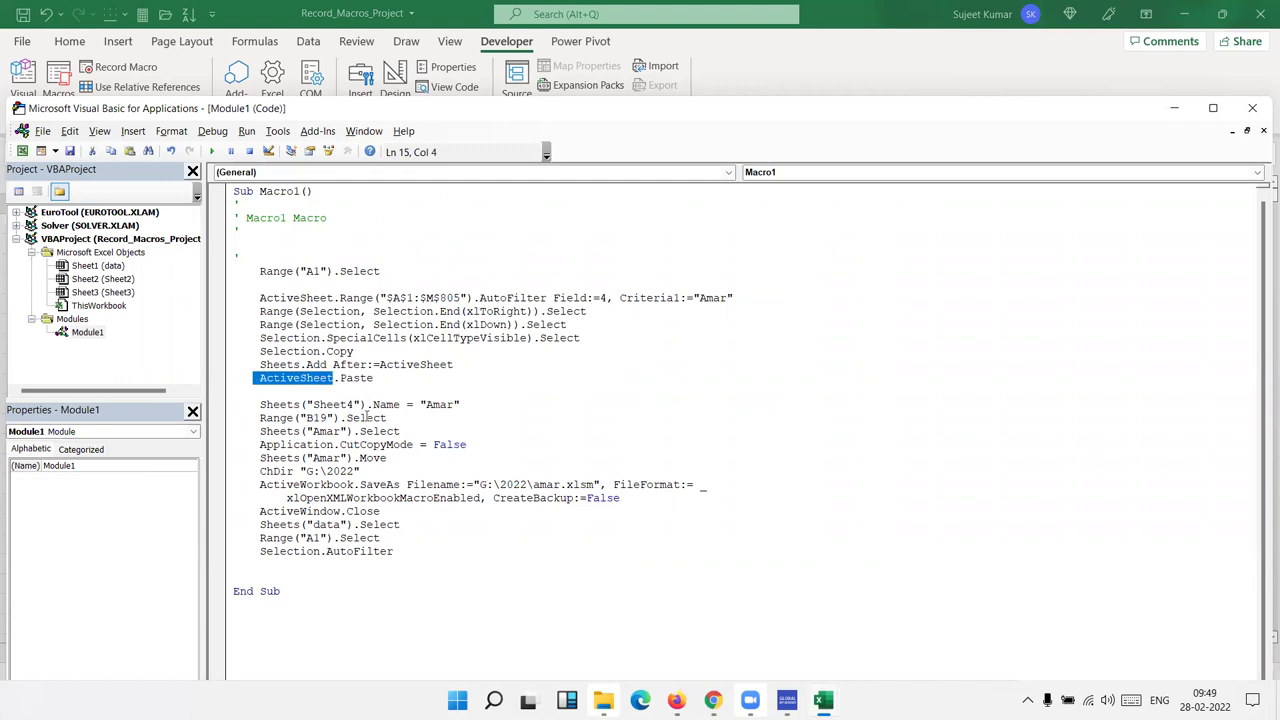
pyautogui.moveTo(366, 404); pyautogui.dragTo(260, 404)
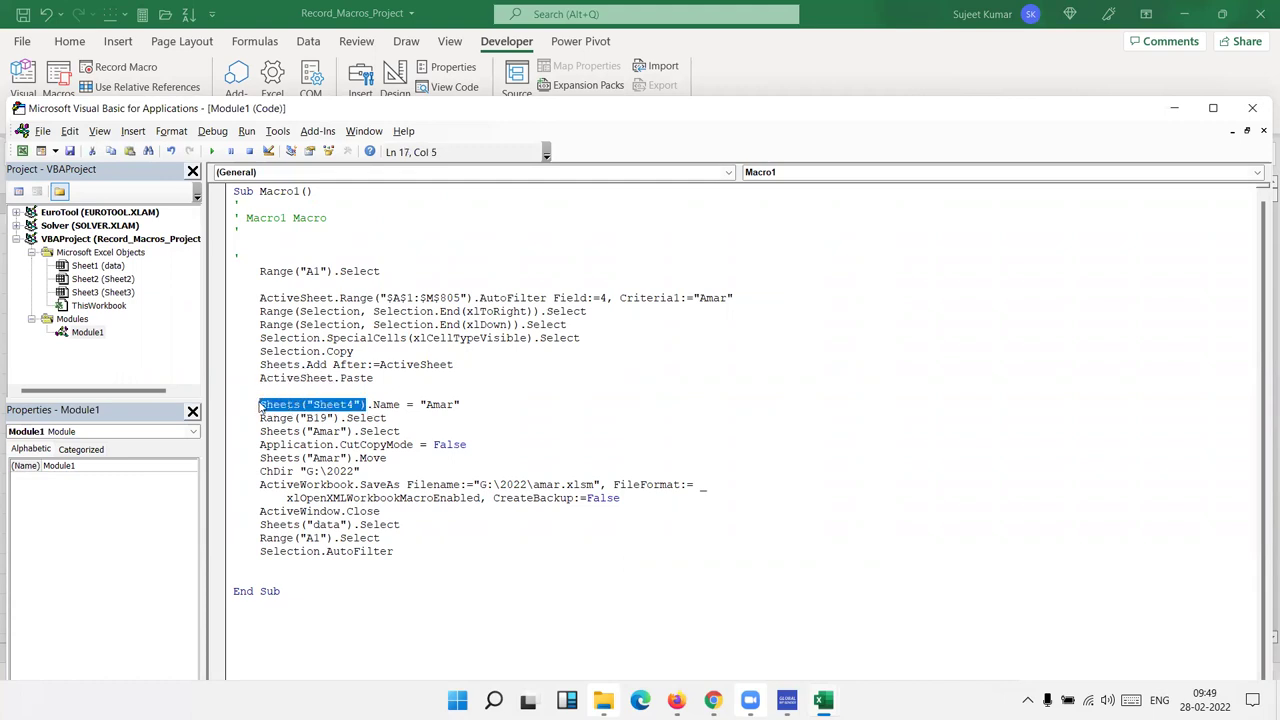
pyautogui.hotkey('ctrl', 'v')
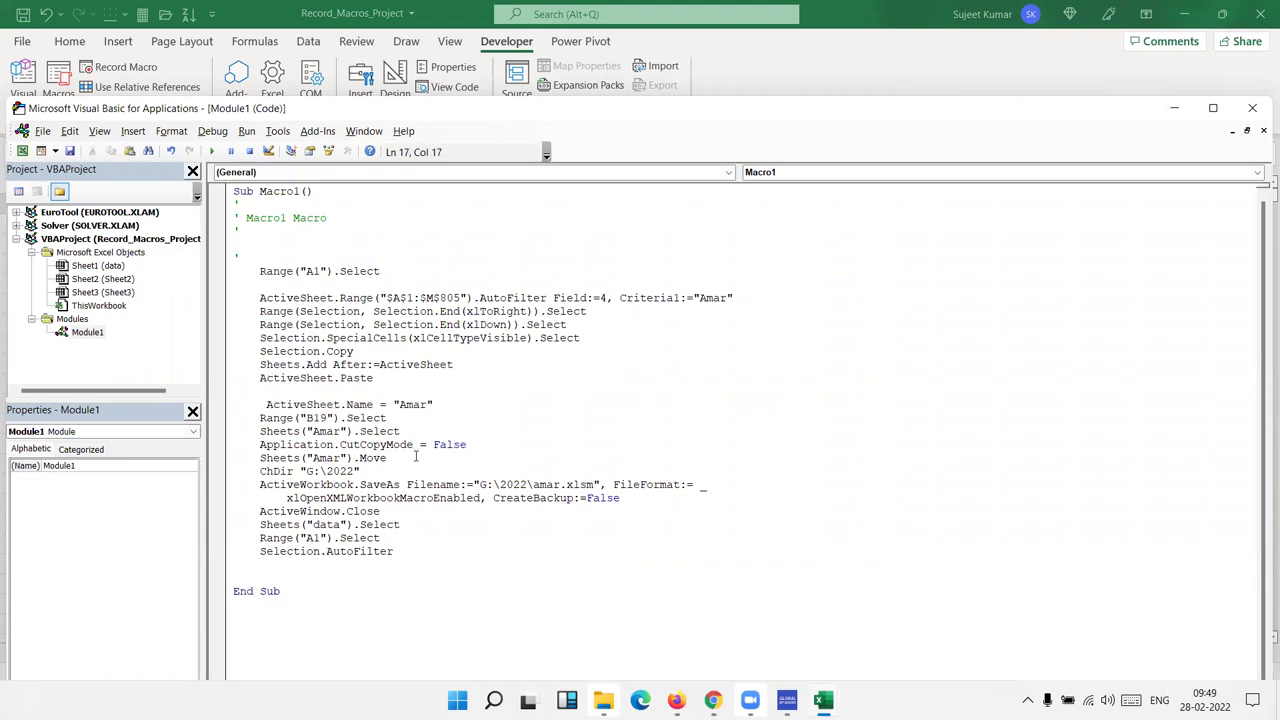
pyautogui.moveTo(426, 404); pyautogui.dragTo(433, 404)
pyautogui.doubleClick(290, 418)
pyautogui.moveTo(400, 431); pyautogui.dragTo(240, 436)
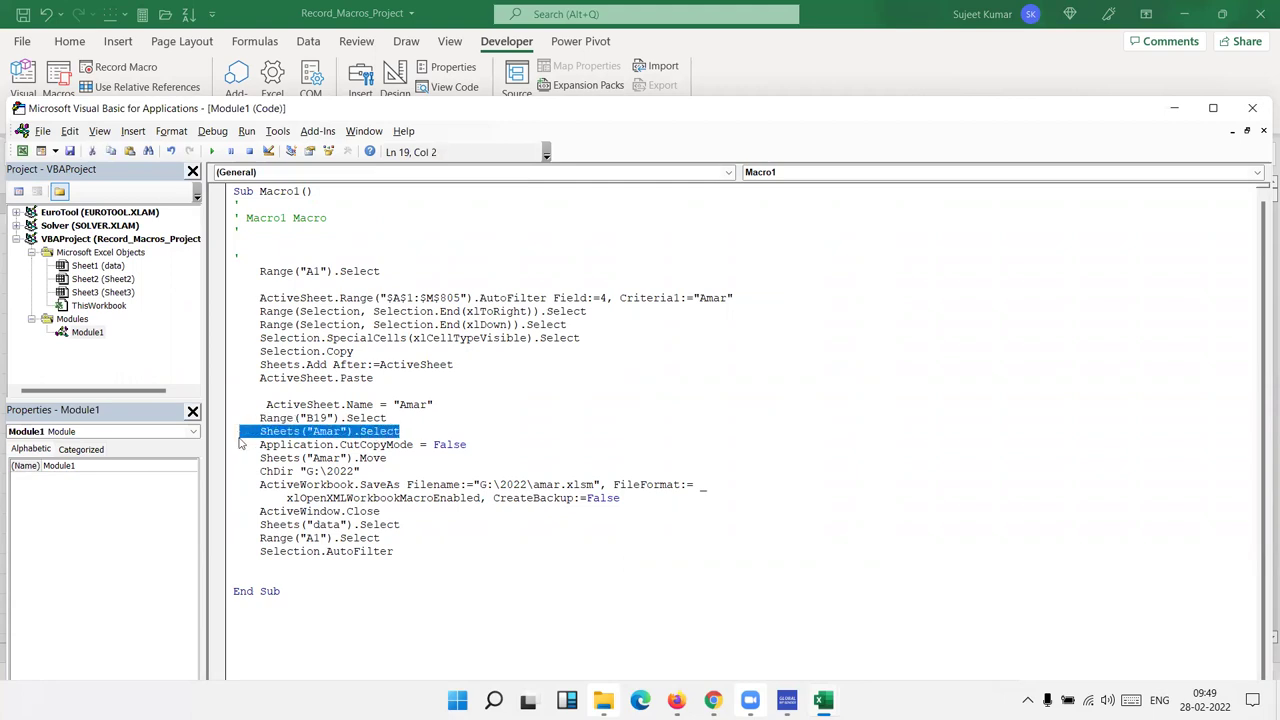
pyautogui.press('Delete')
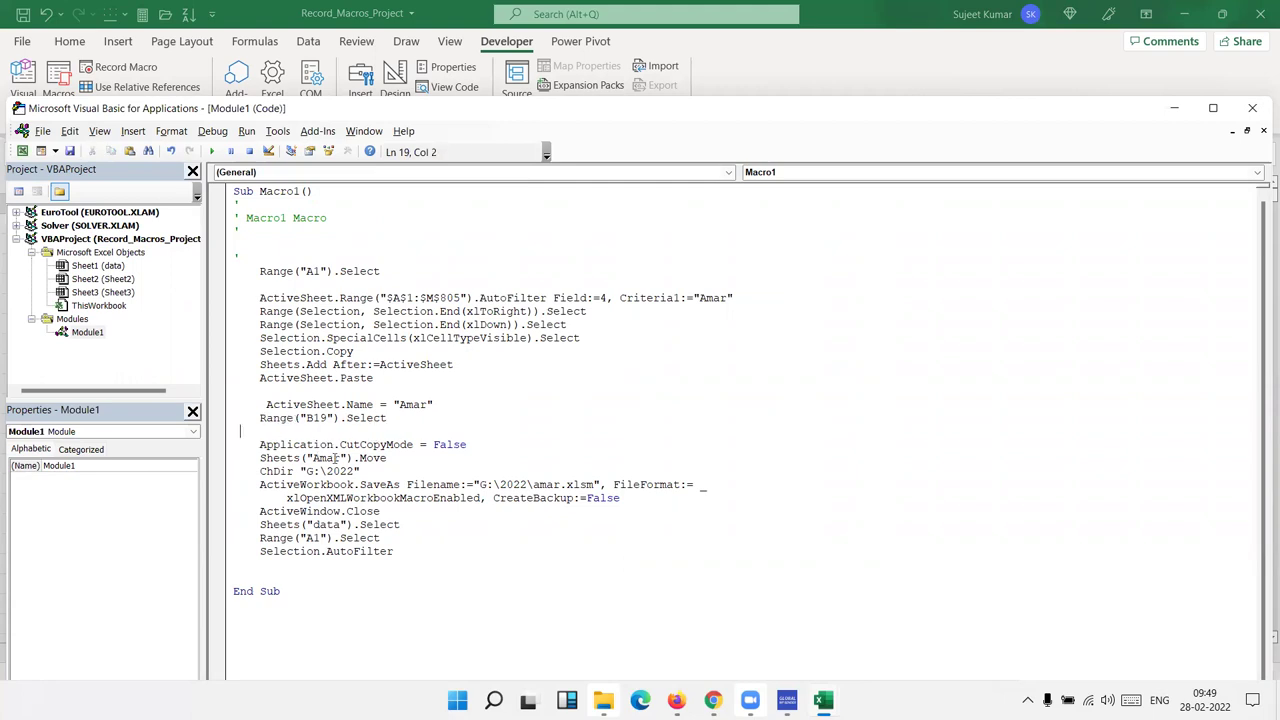
pyautogui.moveTo(352, 457); pyautogui.dragTo(260, 459)
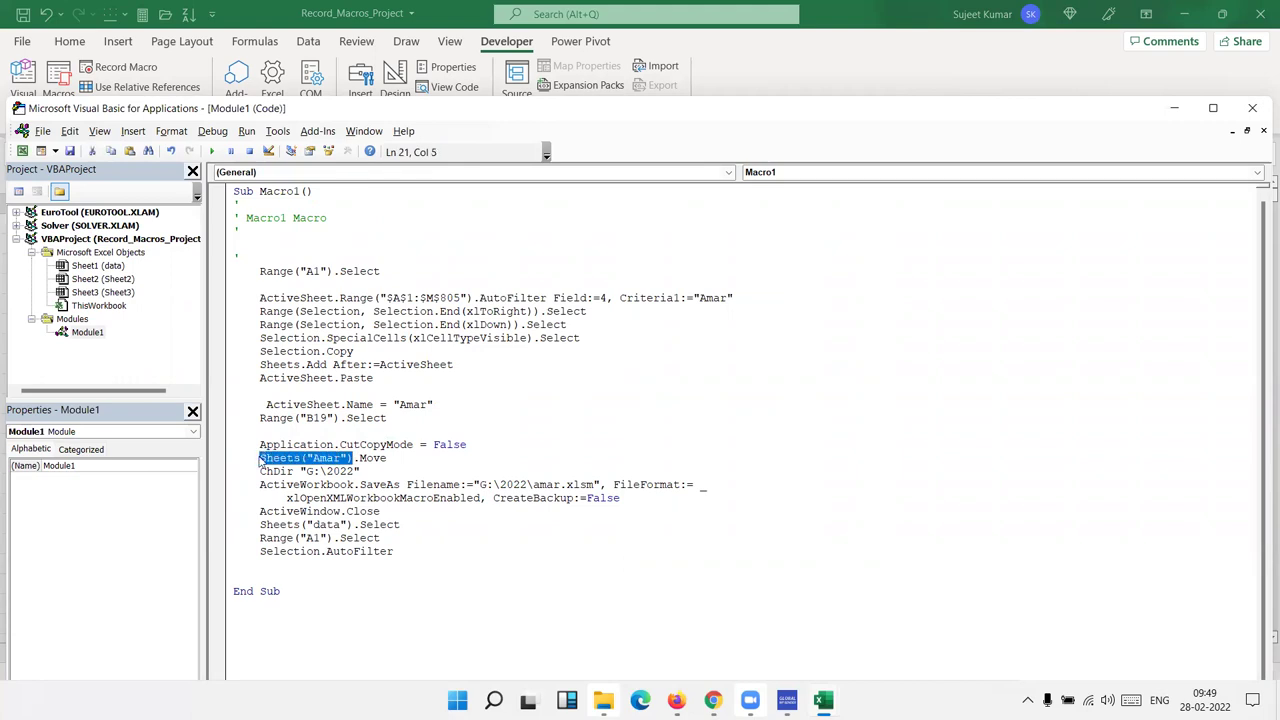
pyautogui.hotkey('ctrl', 'v')
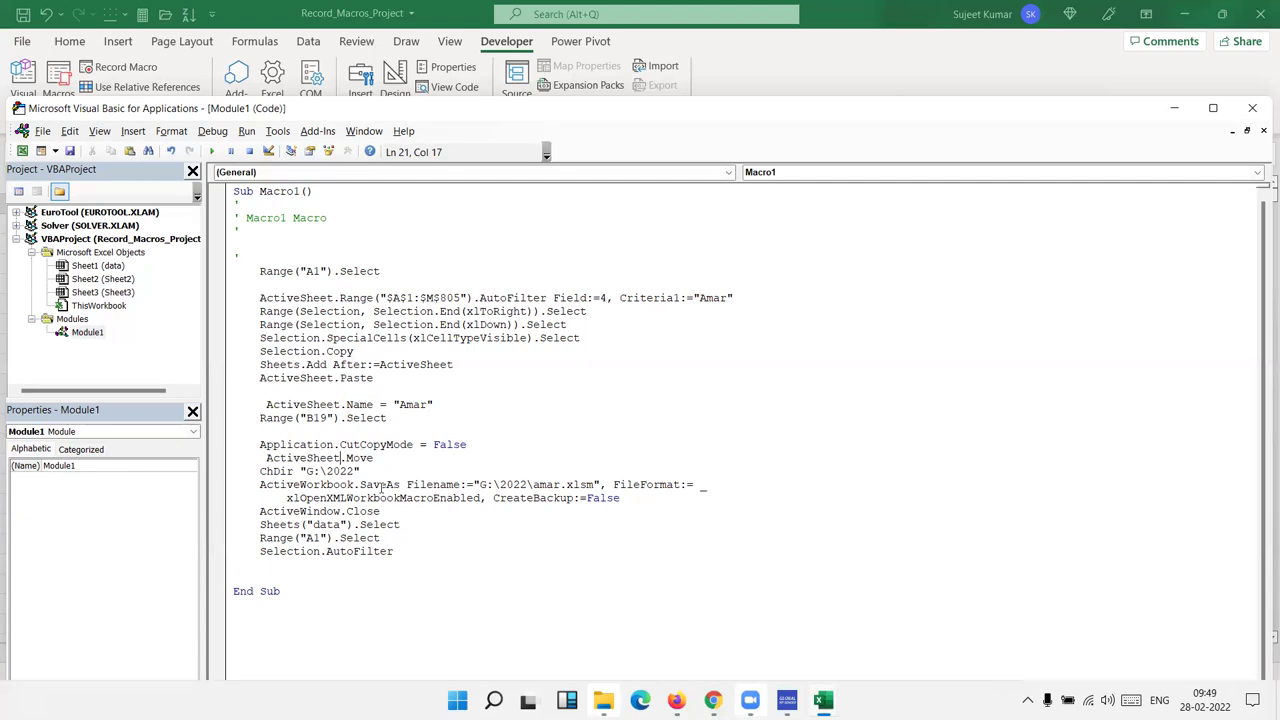
# Delete the ChDir "G:\2022" folder-change line from Macro1
pyautogui.click(400, 470)
pyautogui.moveTo(358, 471); pyautogui.dragTo(261, 472)
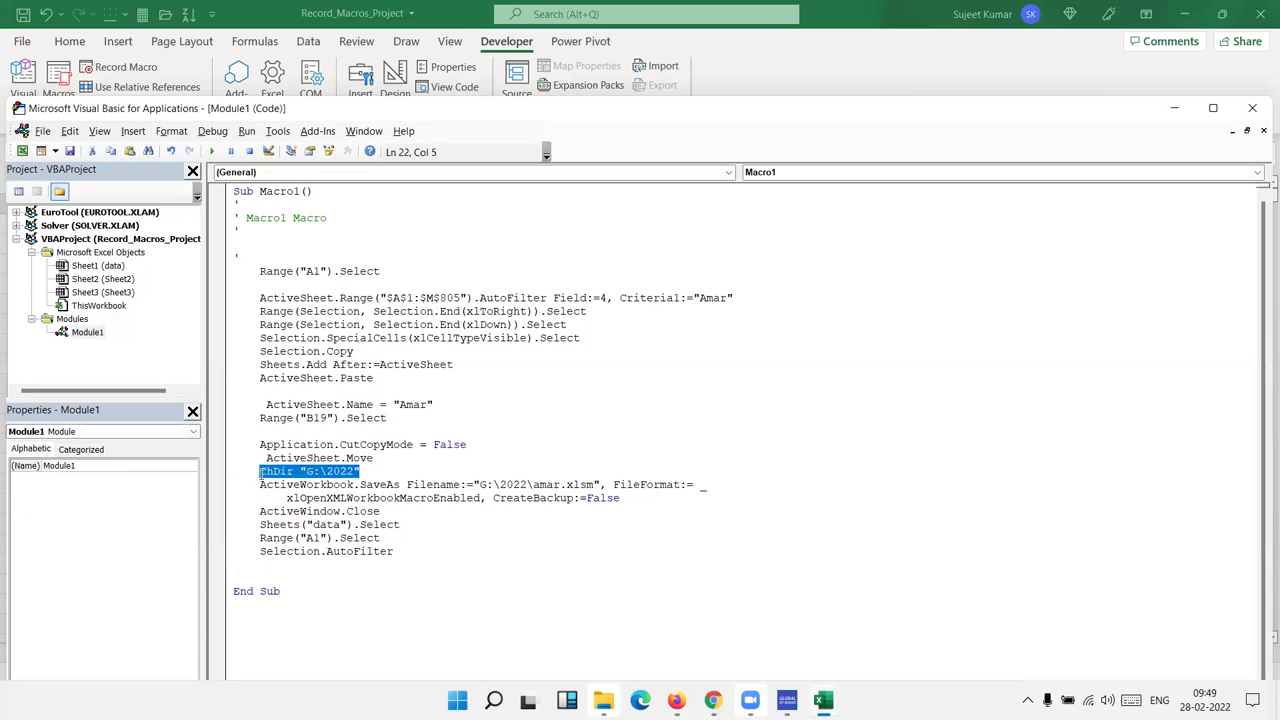
pyautogui.press('Delete')
pyautogui.click(400, 514)
pyautogui.click(405, 551)
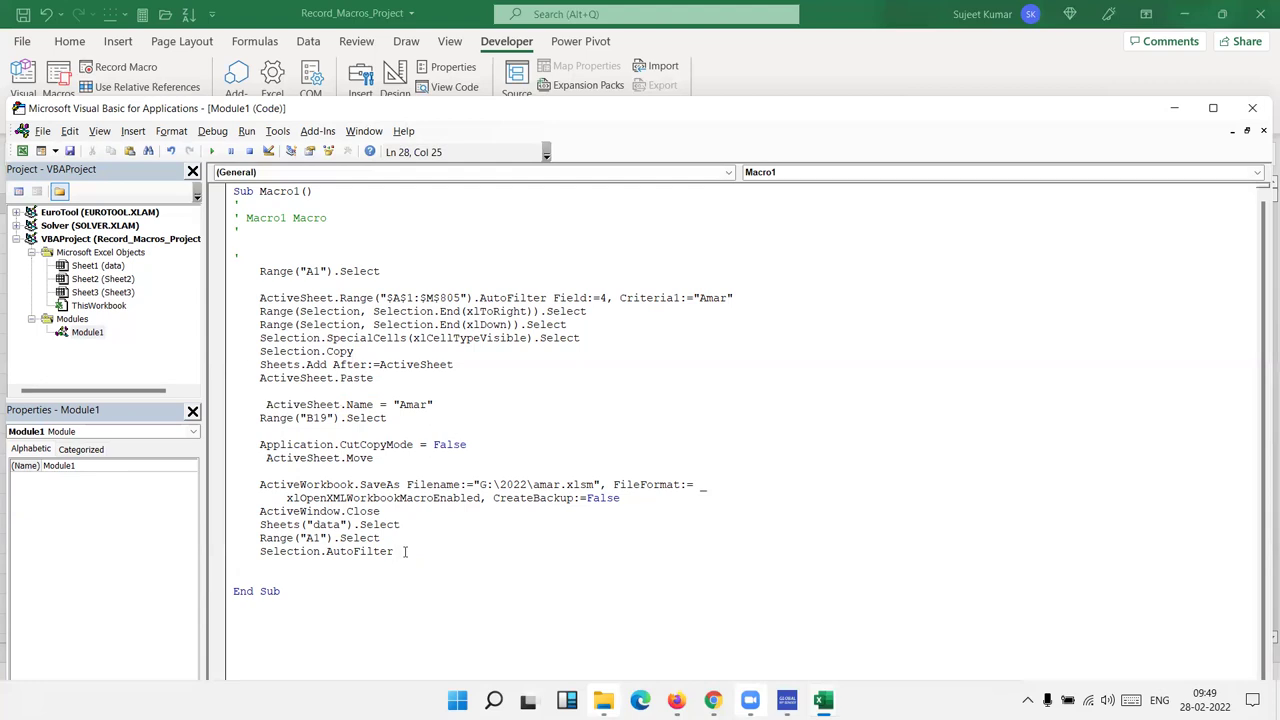
# Insert n = InputBox("Enter Name ") above the first Range("A1").Select line
pyautogui.click(729, 298)
pyautogui.doubleClick(726, 302)
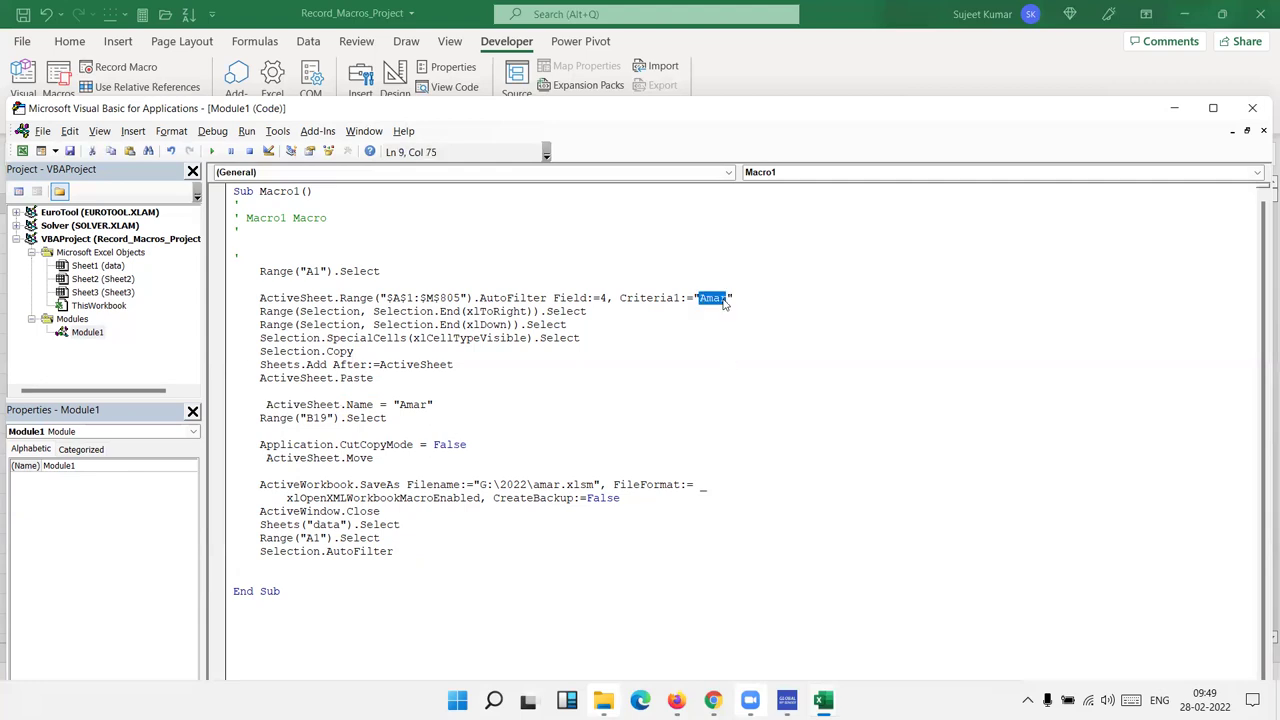
pyautogui.click(260, 271)
pyautogui.press('Return')
pyautogui.press('Return')
pyautogui.click(260, 284)
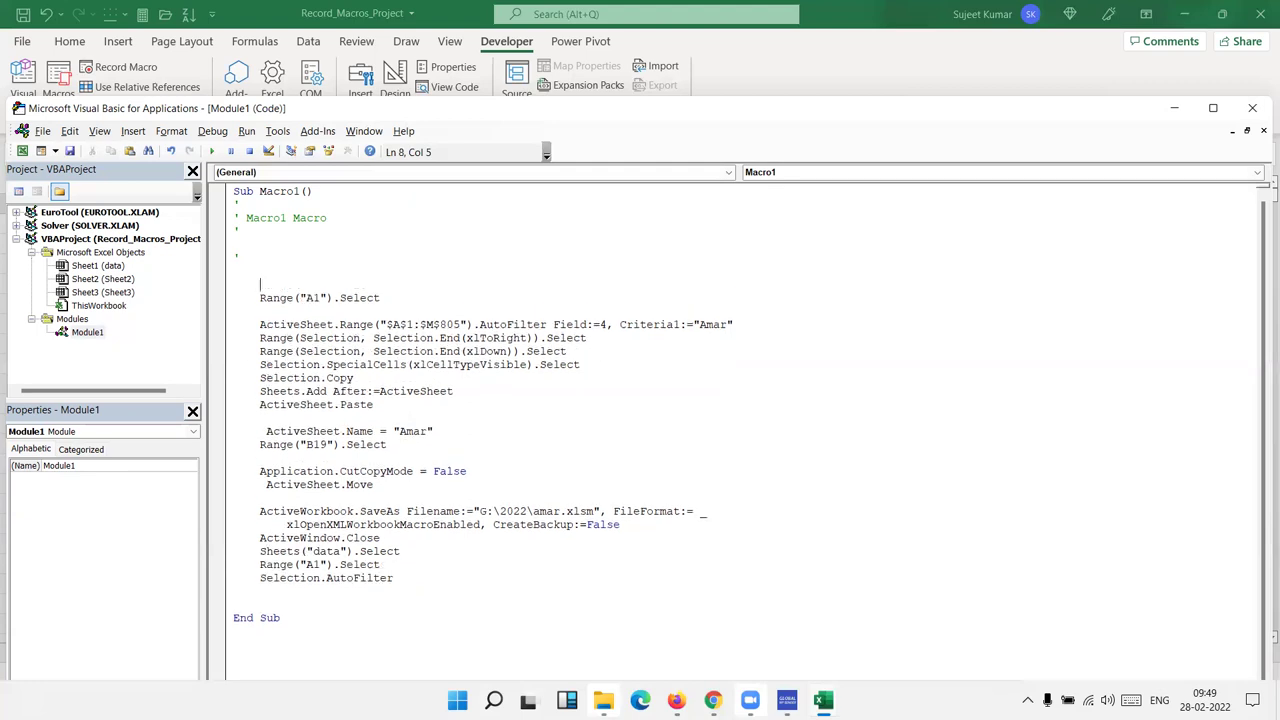
pyautogui.write('n')
pyautogui.write('=')
pyautogui.write('input')
pyautogui.write('box')
pyautogui.write('(')
pyautogui.write('"Ent')
pyautogui.press('BackSpace')
pyautogui.press('BackSpace')
pyautogui.write('nter ')
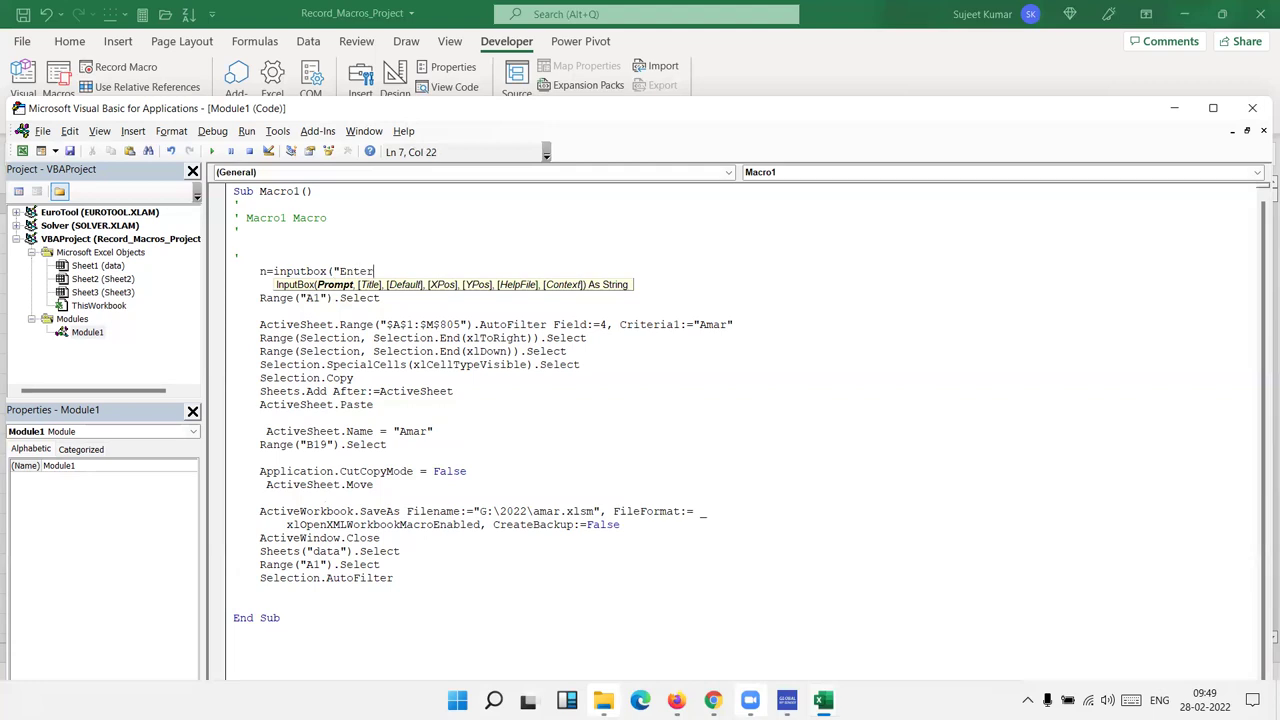
pyautogui.write('Name ')
pyautogui.write('")')
pyautogui.click(281, 249)
pyautogui.moveTo(298, 271); pyautogui.dragTo(430, 271)
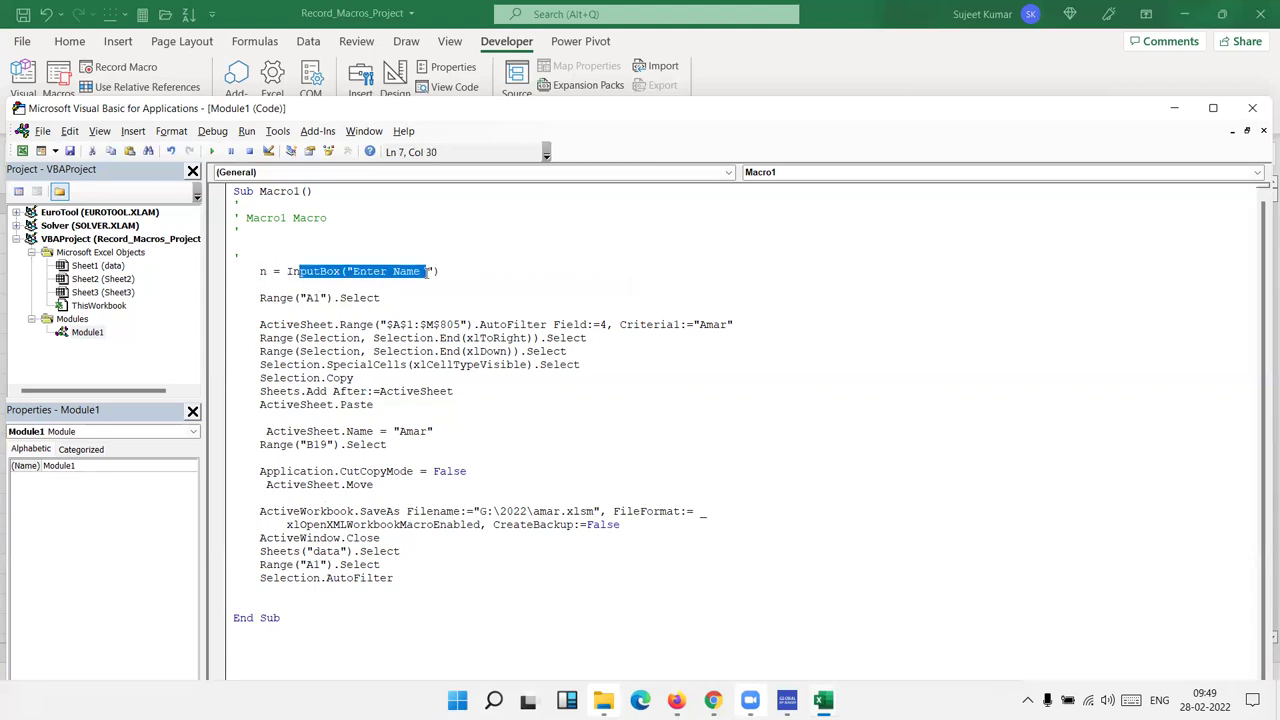
pyautogui.hotkey('shift', 'Right')
pyautogui.doubleClick(262, 271)
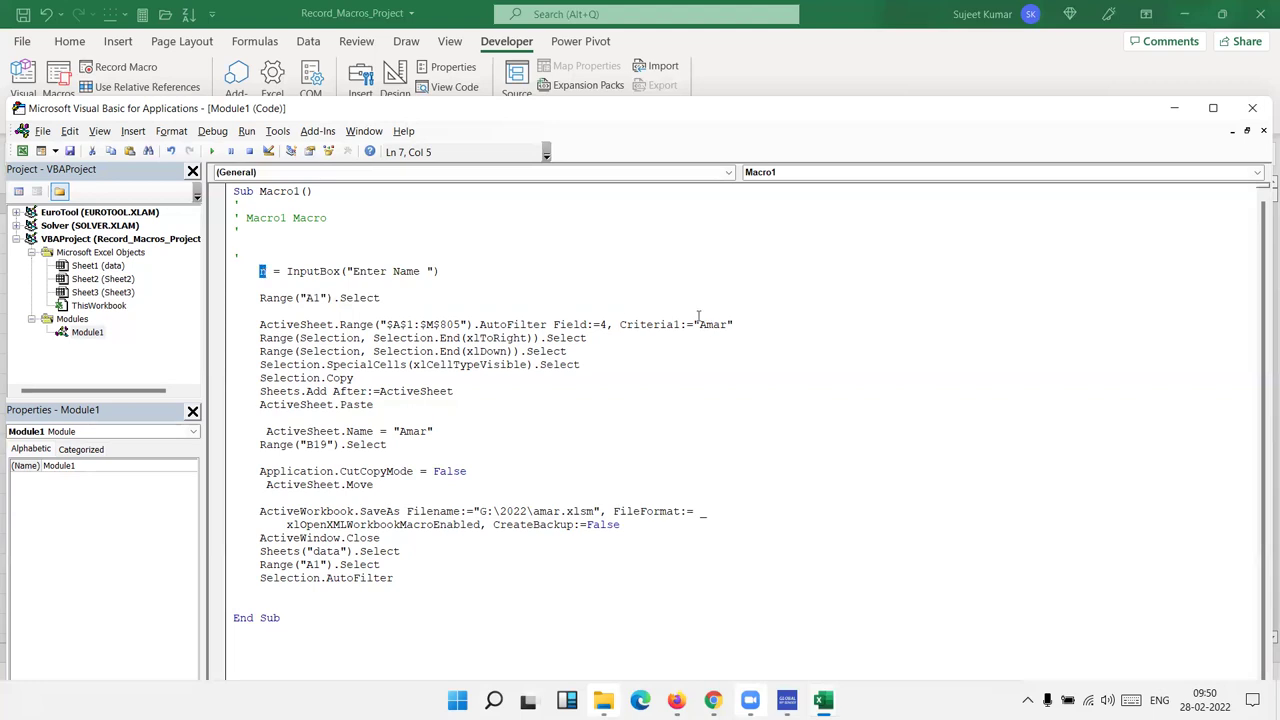
# Replace the hard-coded Amar in Criteria1, ActiveSheet.Name and the file name with n
pyautogui.moveTo(693, 324); pyautogui.dragTo(744, 326)
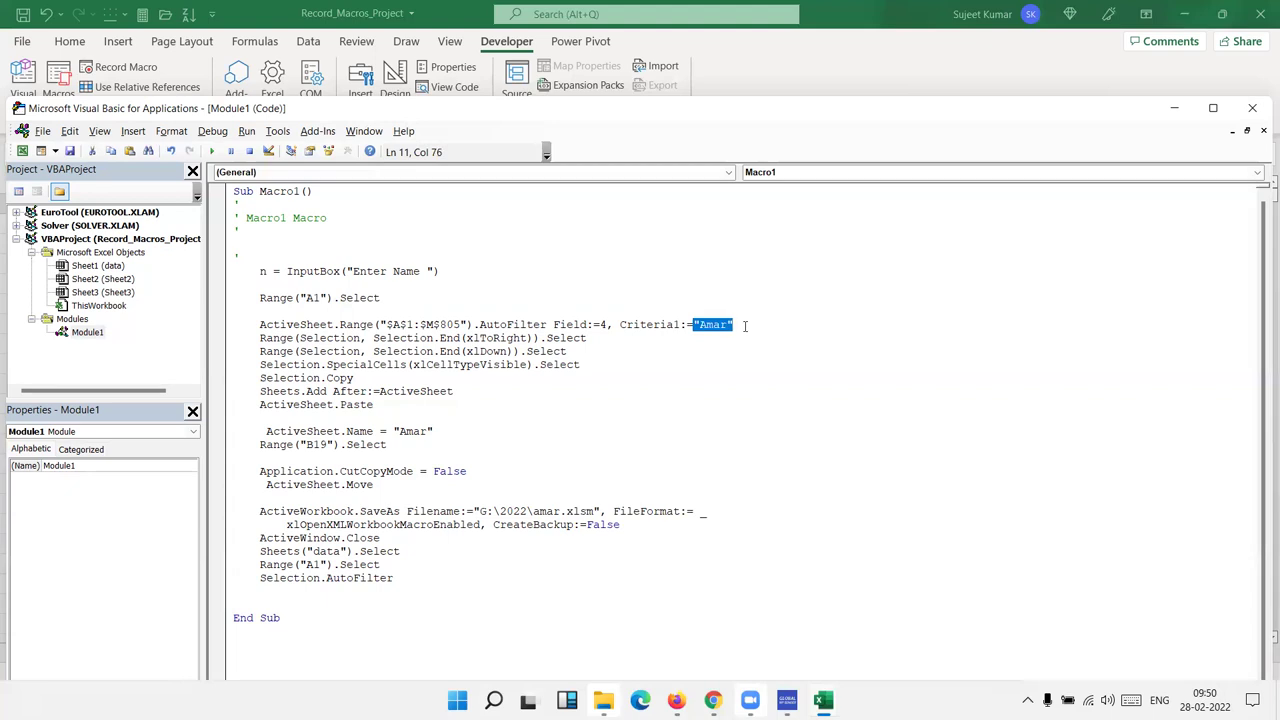
pyautogui.write('n')
pyautogui.moveTo(393, 431); pyautogui.dragTo(438, 429)
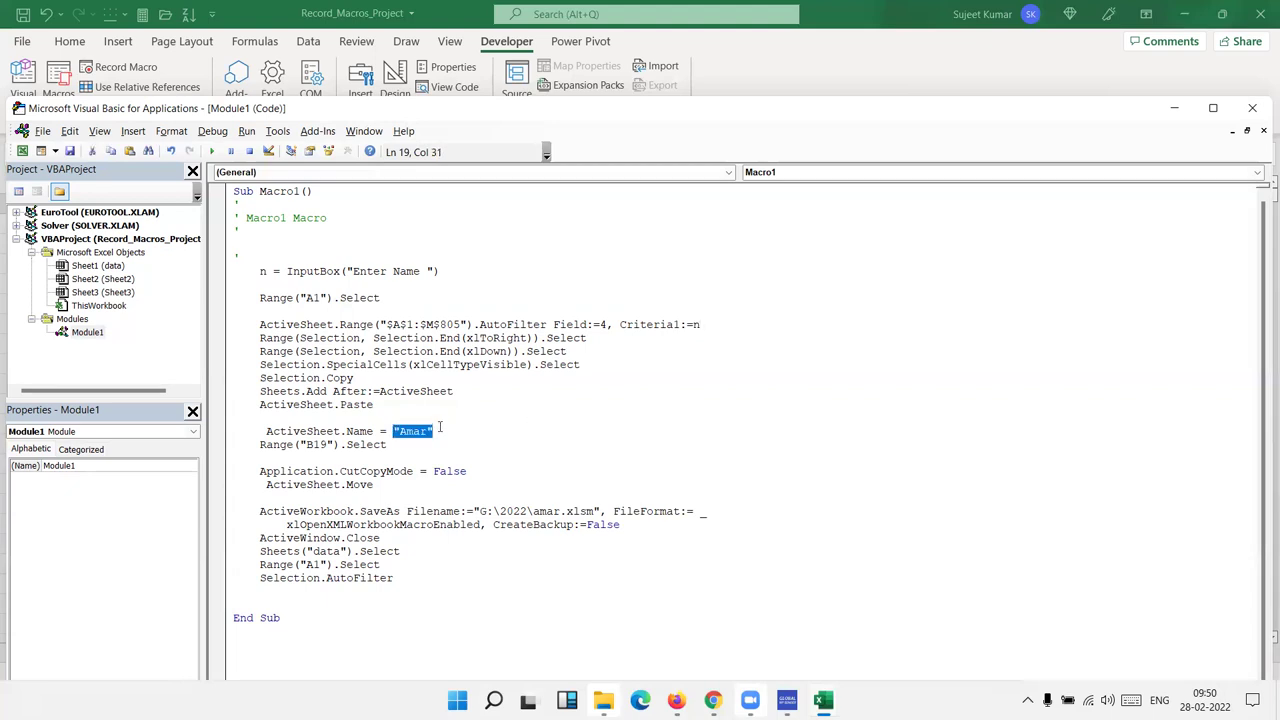
pyautogui.write('n')
pyautogui.moveTo(533, 512); pyautogui.dragTo(562, 512)
pyautogui.write('n')
pyautogui.click(554, 550)
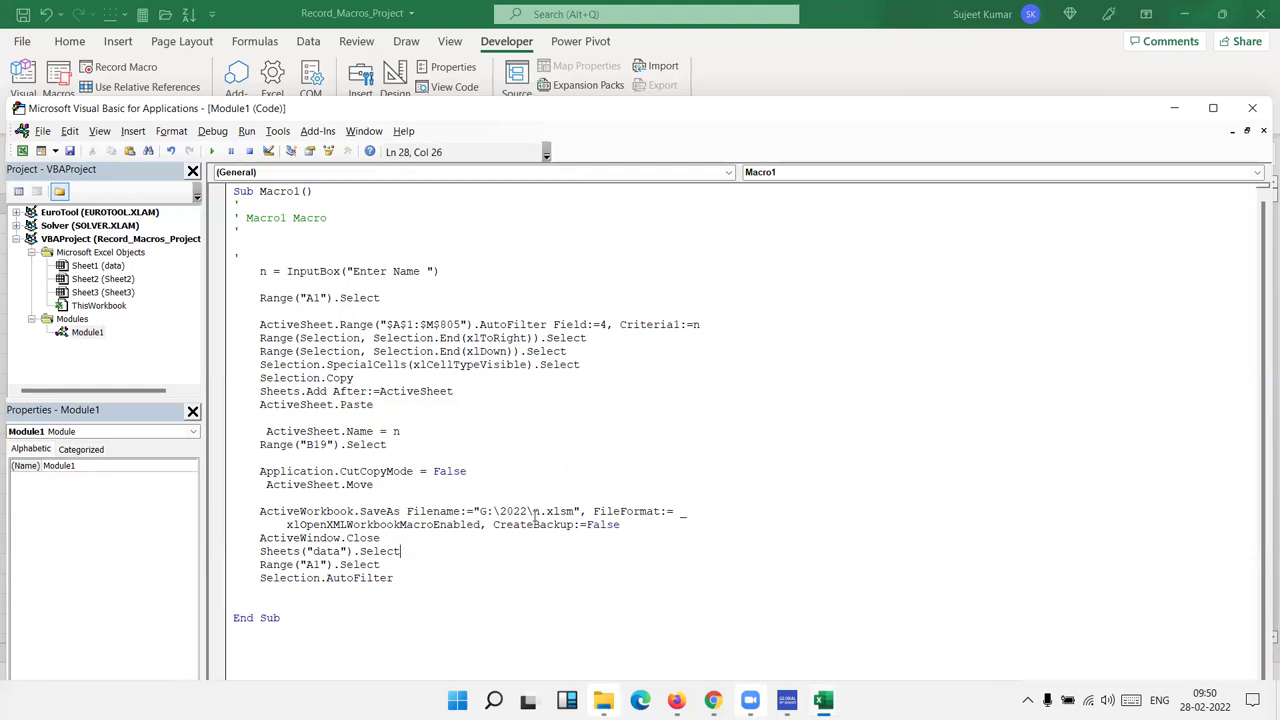
# Make the SaveAs file name "G:\2022\" & n & ".xlsm" and return to the Record_Macros_Project workbook
pyautogui.click(536, 511)
pyautogui.write('" ')
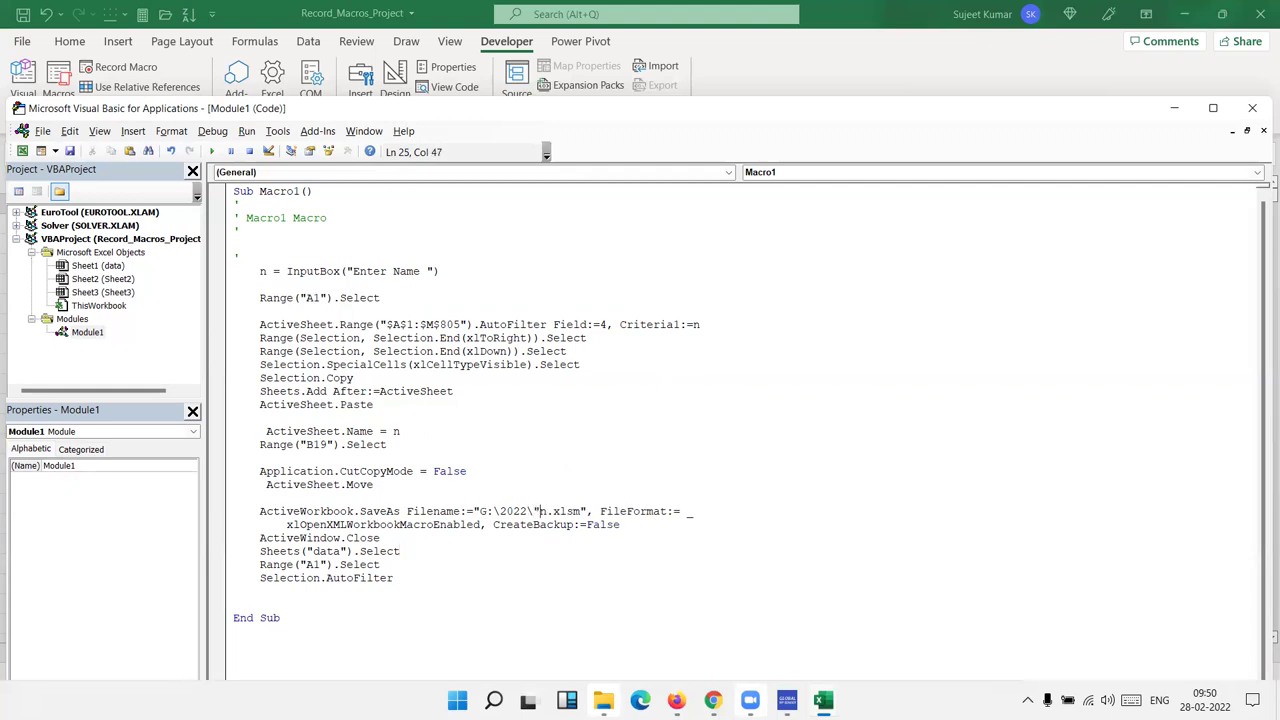
pyautogui.write('& n')
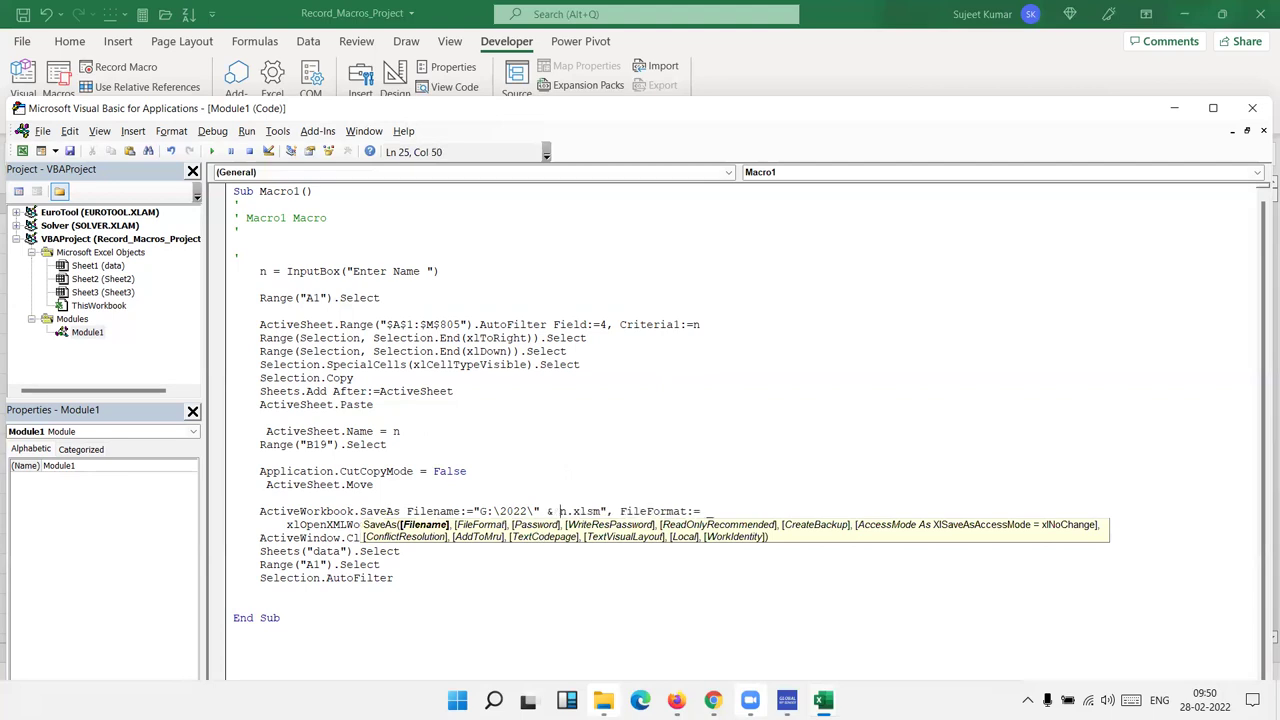
pyautogui.write(' &')
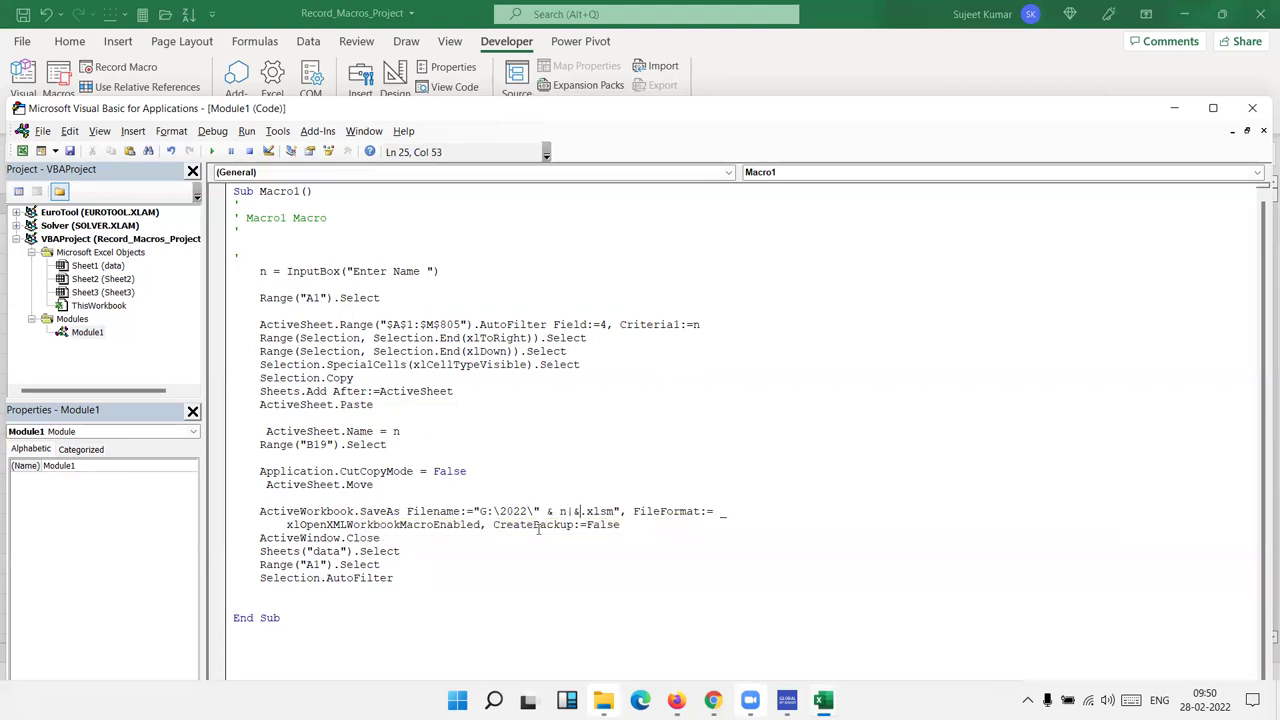
pyautogui.press('BackSpace')
pyautogui.write('"')
pyautogui.press('Left')
pyautogui.press('Left')
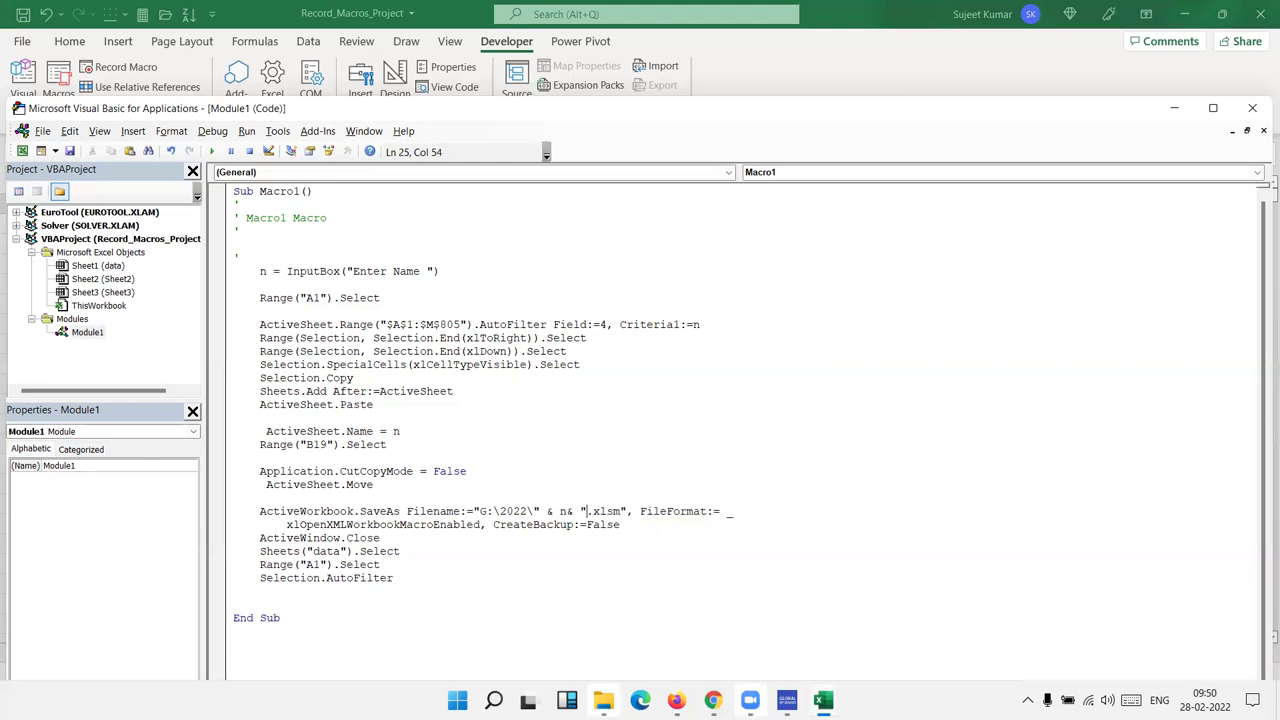
pyautogui.click(565, 598)
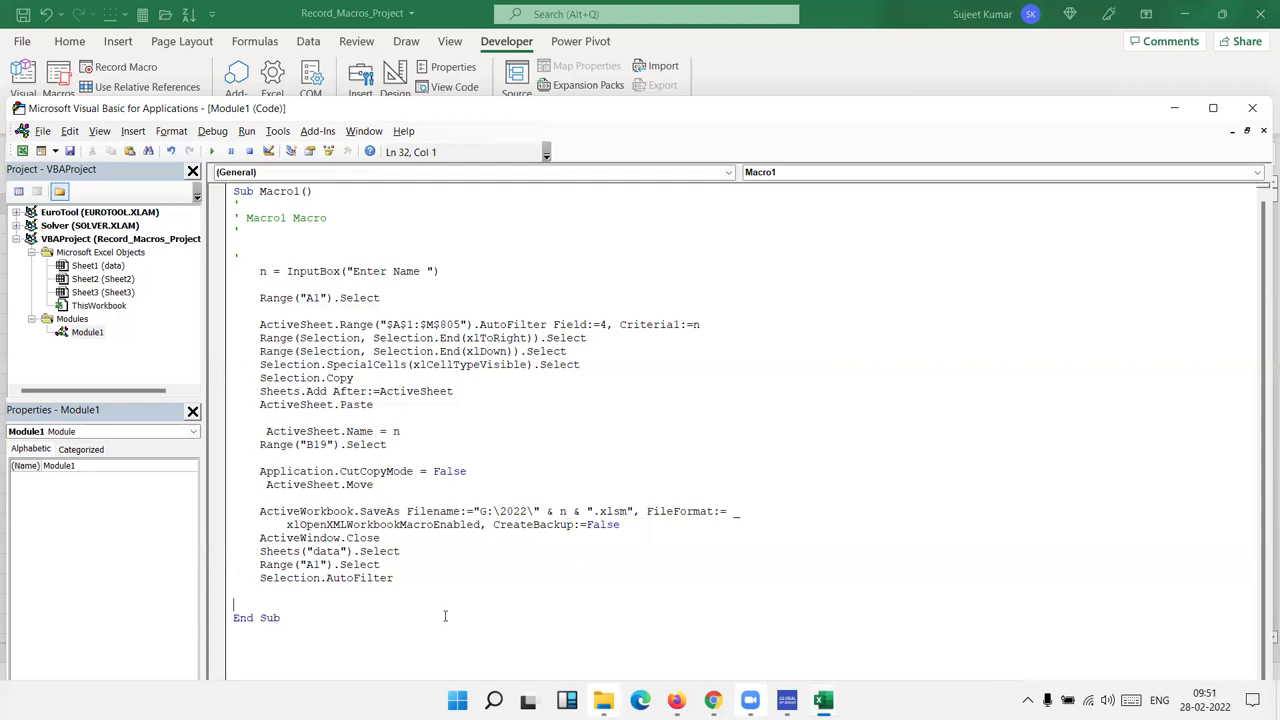
pyautogui.click(826, 690)
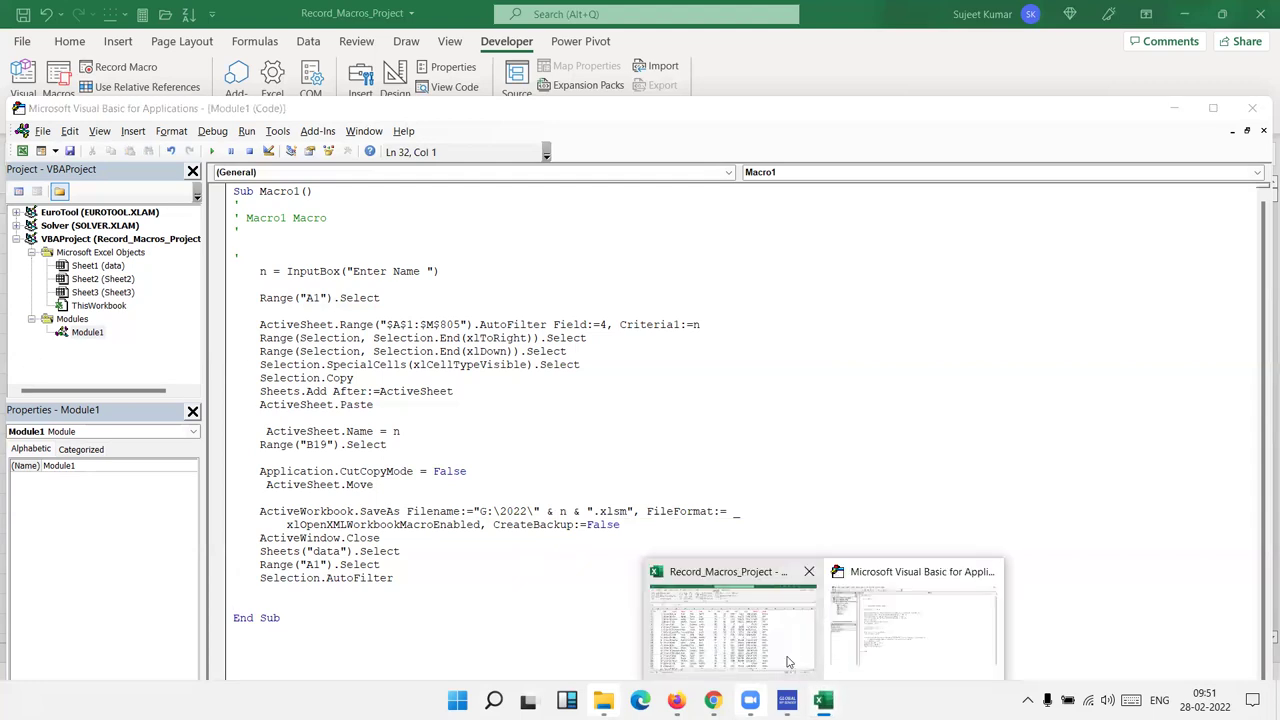
pyautogui.click(805, 663)
# On Sheet2 enter 52 in A1, then try =a1 in D3 and clear it
pyautogui.click(143, 652)
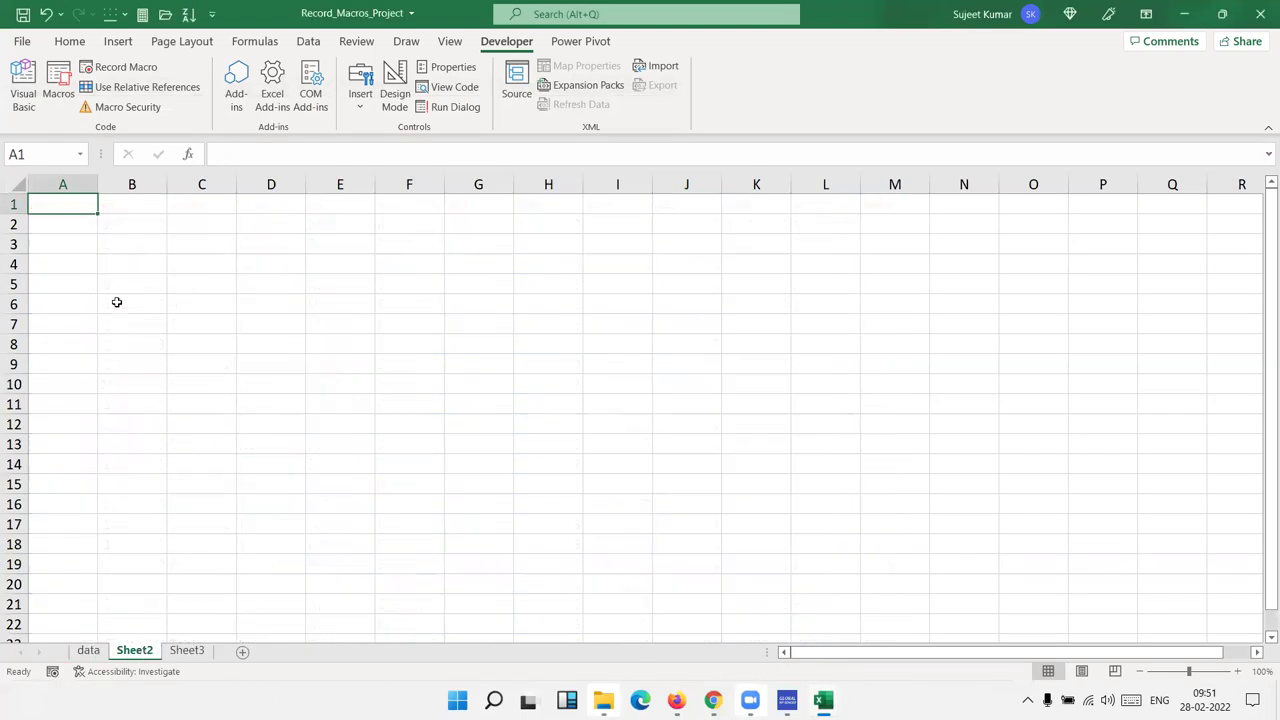
pyautogui.click(142, 242)
pyautogui.press('Up')
pyautogui.press('Up')
pyautogui.press('Down')
pyautogui.press('Left')
pyautogui.press('Up')
pyautogui.write('52')
pyautogui.press('Right')
pyautogui.press('Right')
pyautogui.press('Right')
pyautogui.press('Down')
pyautogui.press('Down')
pyautogui.write('=a1')
pyautogui.press('Return')
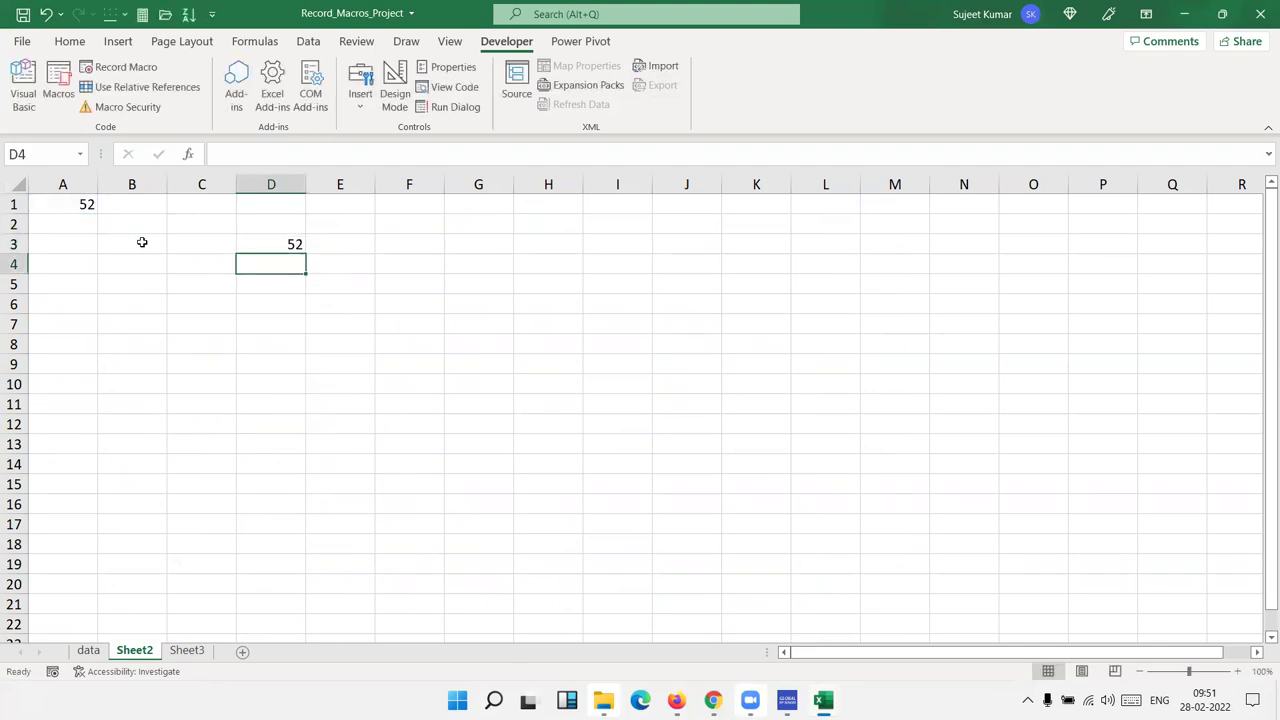
pyautogui.press('Up')
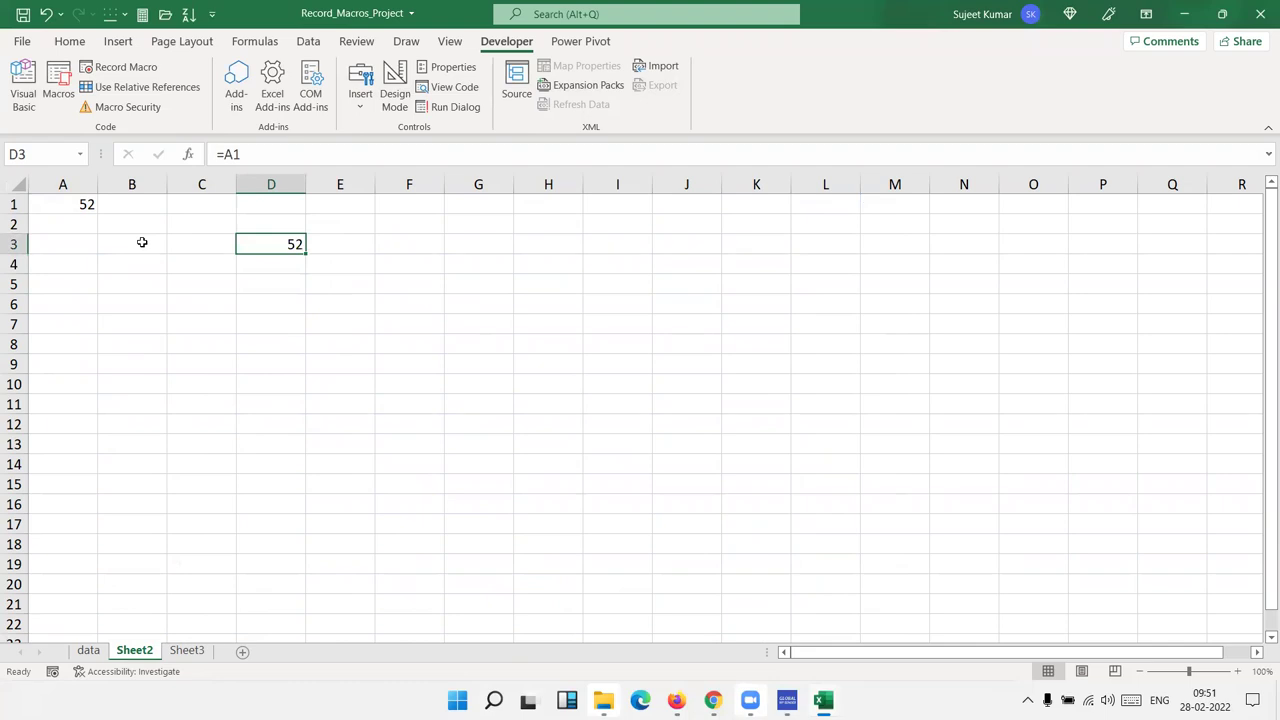
pyautogui.press('Delete')
# Type the text A1 in C3 and the formula =C3 in D4, then return to the VBA code
pyautogui.press('Down')
pyautogui.press('Left')
pyautogui.press('Up')
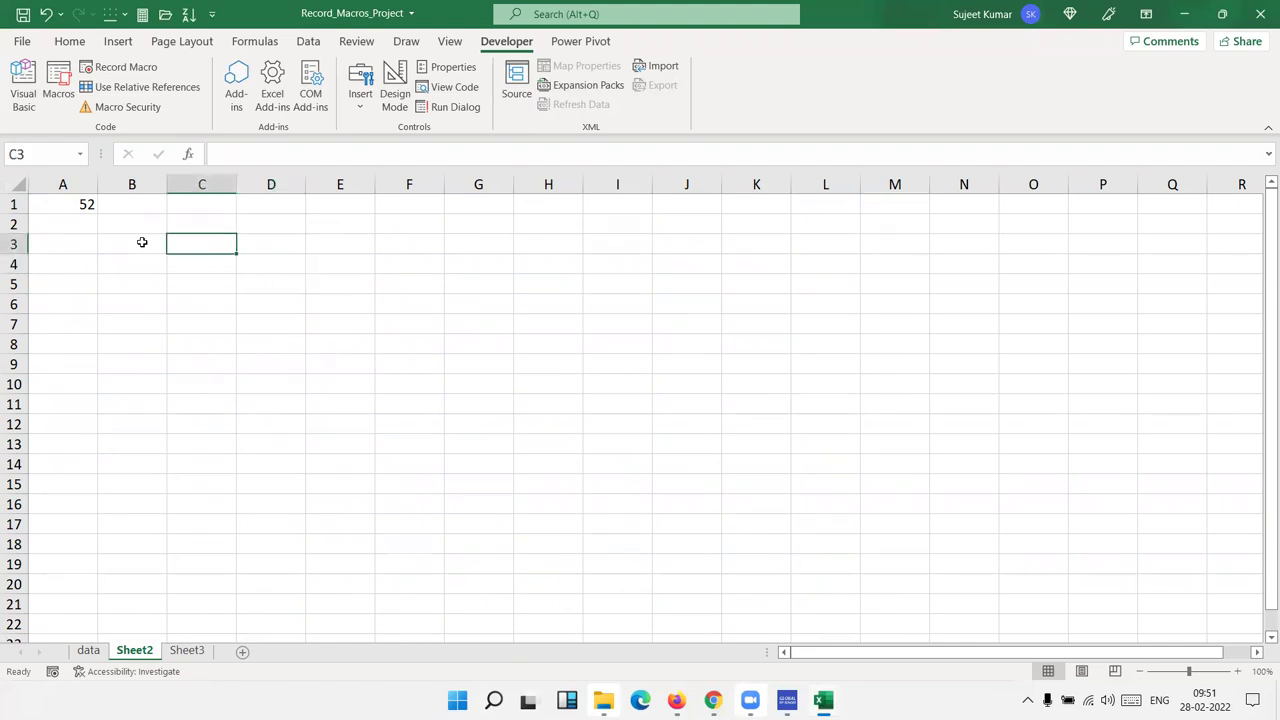
pyautogui.write('A1')
pyautogui.press('Tab')
pyautogui.press('Down')
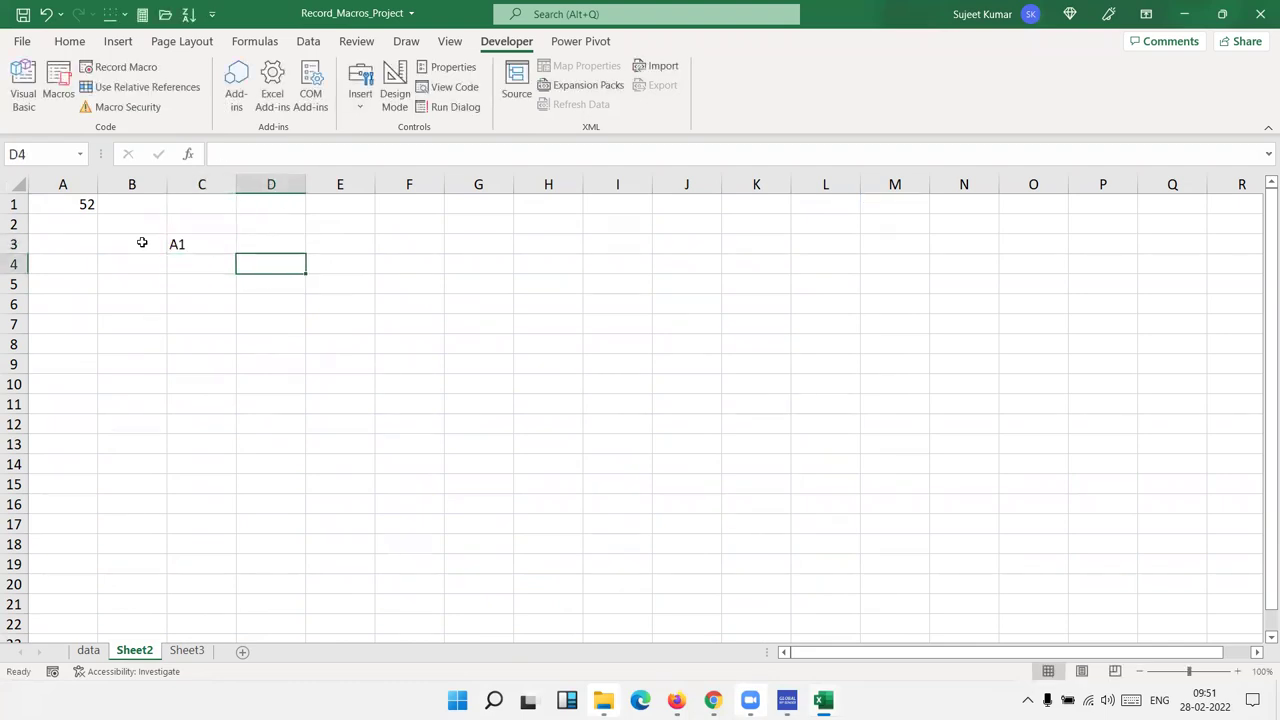
pyautogui.write('=')
pyautogui.press('Left')
pyautogui.press('Up')
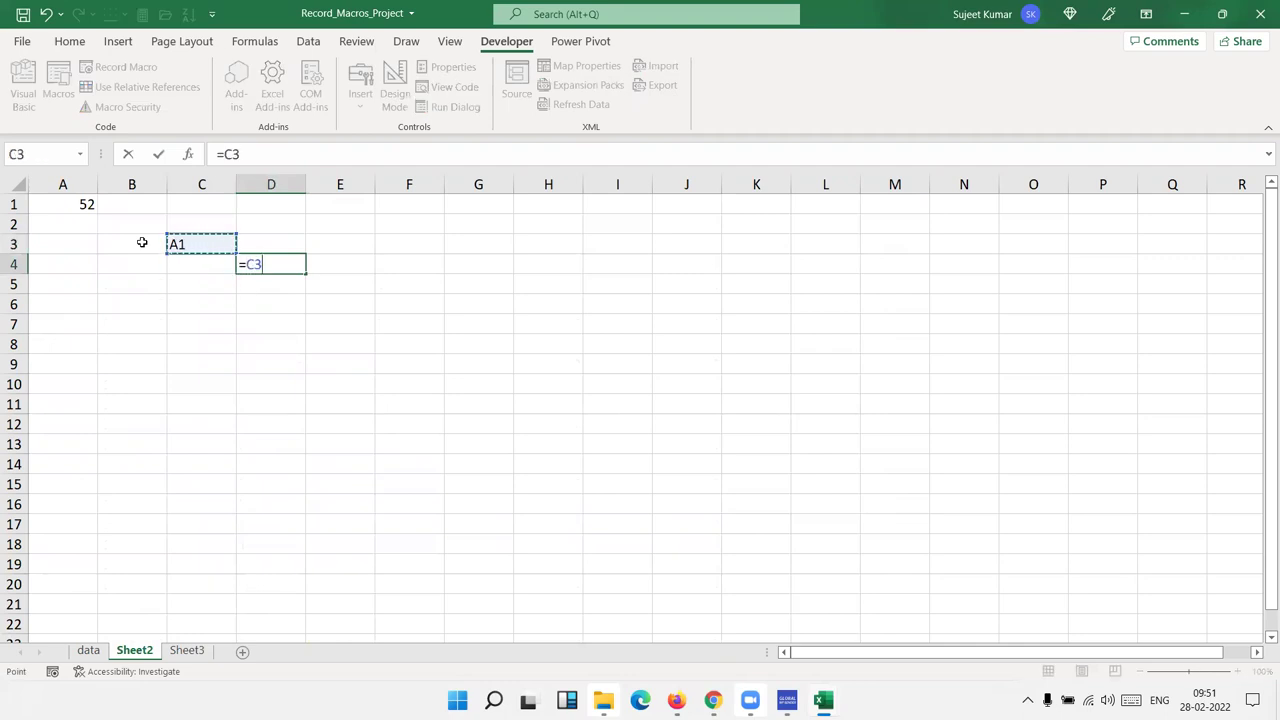
pyautogui.press('Return')
pyautogui.press('Up')
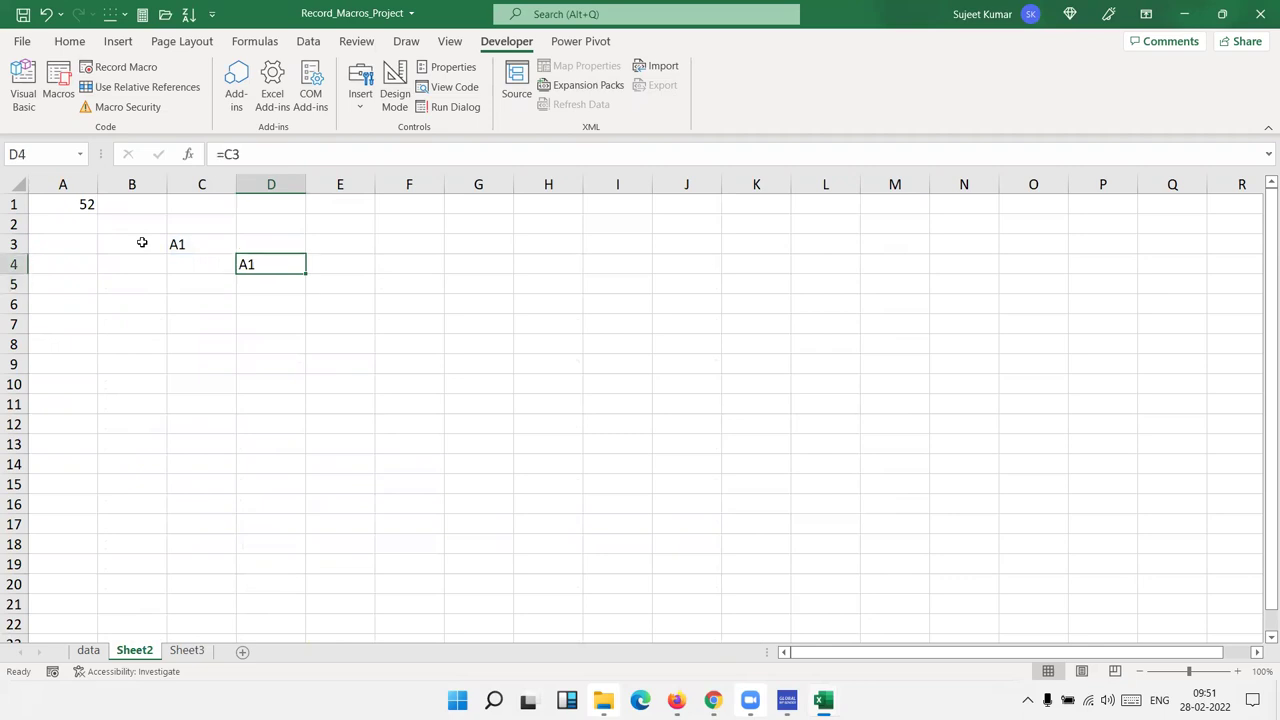
pyautogui.press('Left')
pyautogui.press('Up')
pyautogui.hotkey('alt', 'F11')
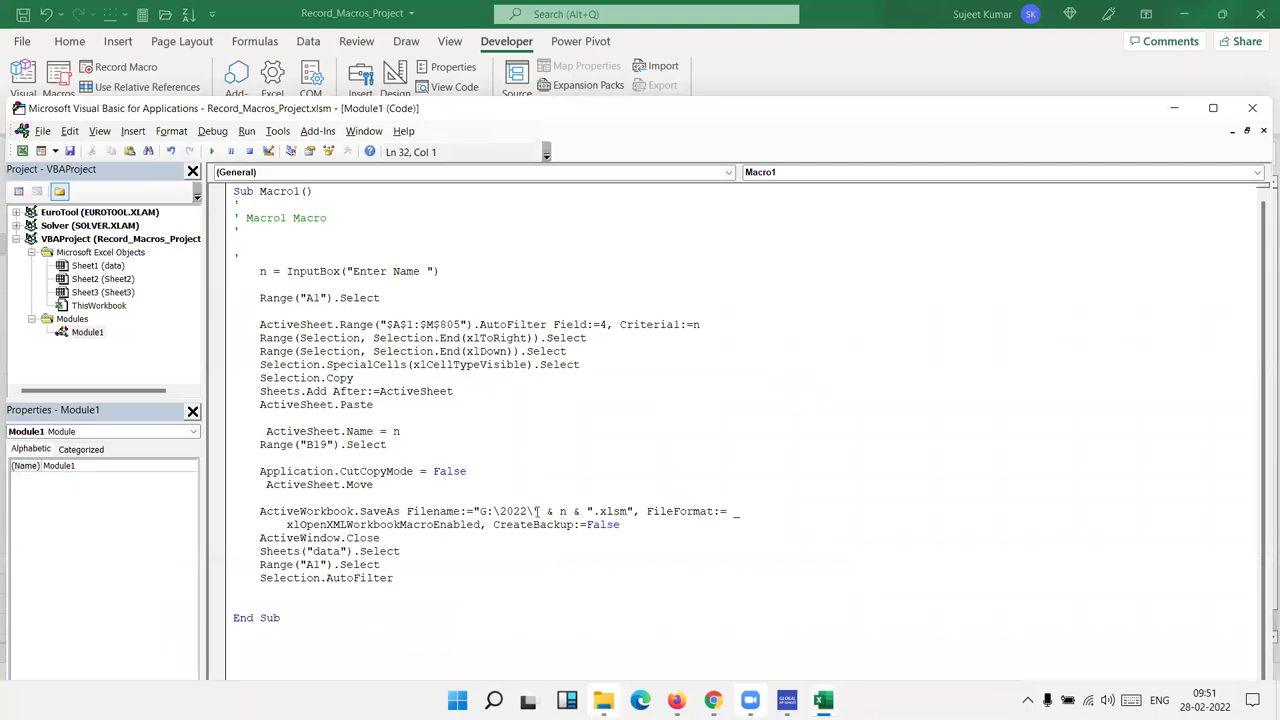
# Examine the n references in ActiveSheet.Name and the SaveAs path, undoing trial edits
pyautogui.moveTo(535, 511); pyautogui.dragTo(591, 512)
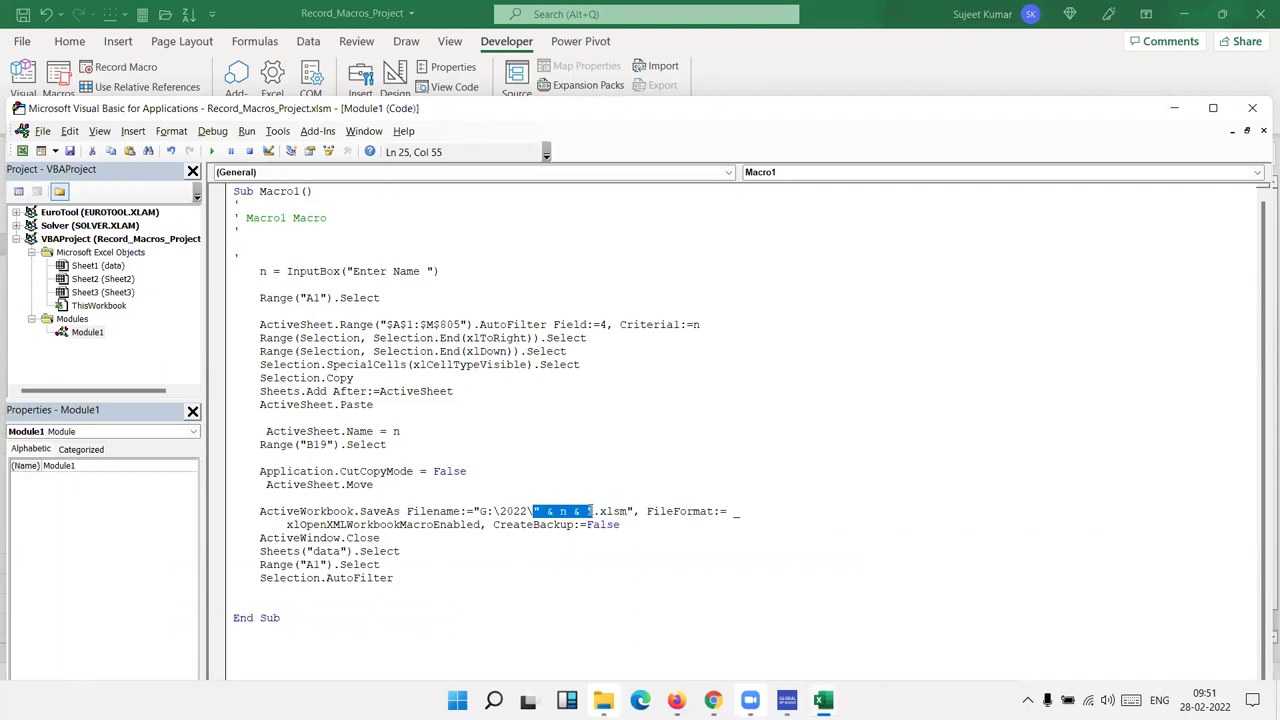
pyautogui.click(394, 431)
pyautogui.write('"n')
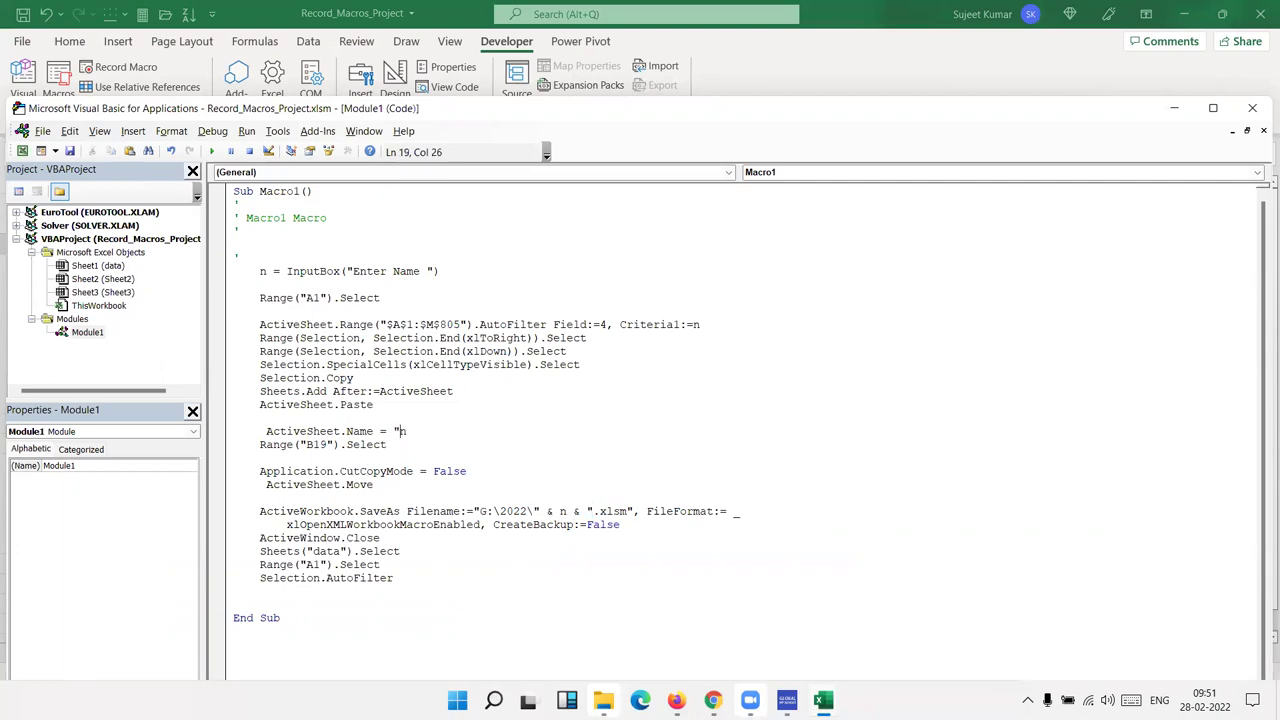
pyautogui.write('"')
pyautogui.press('BackSpace')
pyautogui.press('BackSpace')
pyautogui.click(536, 511)
pyautogui.write('n')
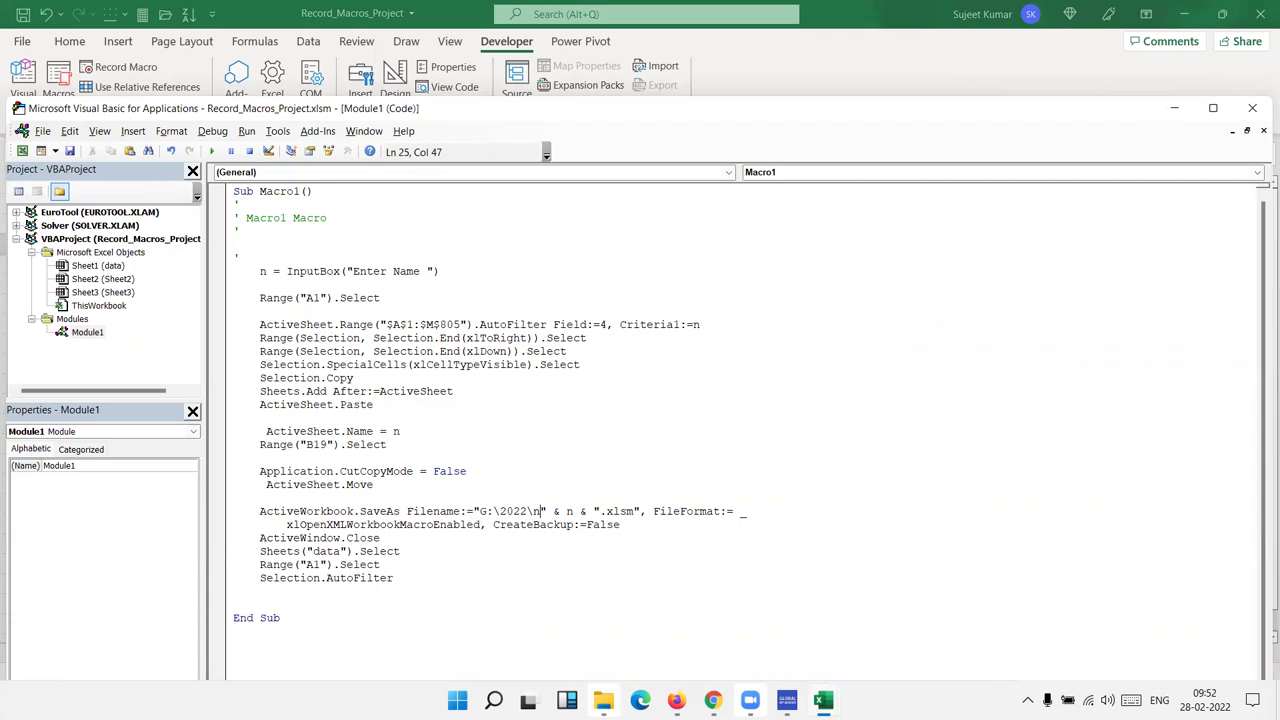
pyautogui.press('BackSpace')
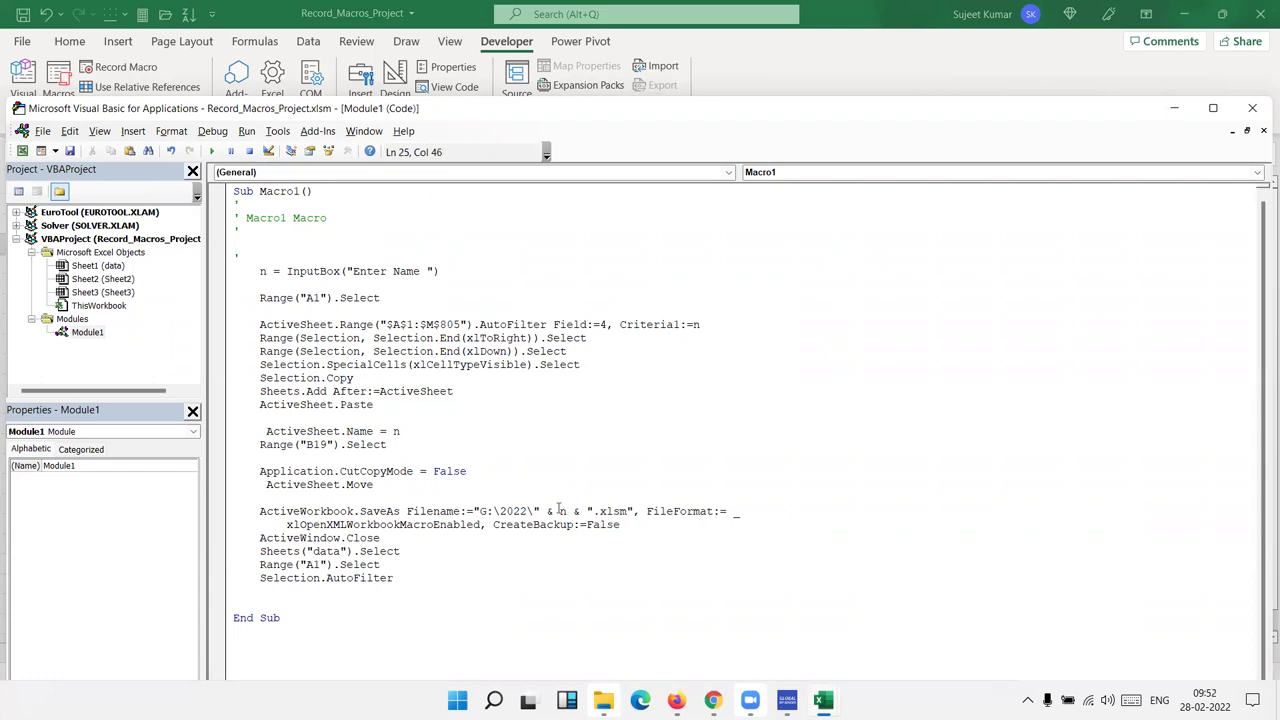
pyautogui.click(565, 511)
pyautogui.doubleClick(564, 511)
pyautogui.click(535, 511)
# Change the SaveAs file extension from .xlsm to .xlsx
pyautogui.click(601, 512)
pyautogui.press('Right')
pyautogui.press('Delete')
pyautogui.click(619, 512)
pyautogui.write('x')
pyautogui.press('Down')
# Select cell D10 in the Name column on the data sheet, then go back to the code
pyautogui.hotkey('alt', 'F11')
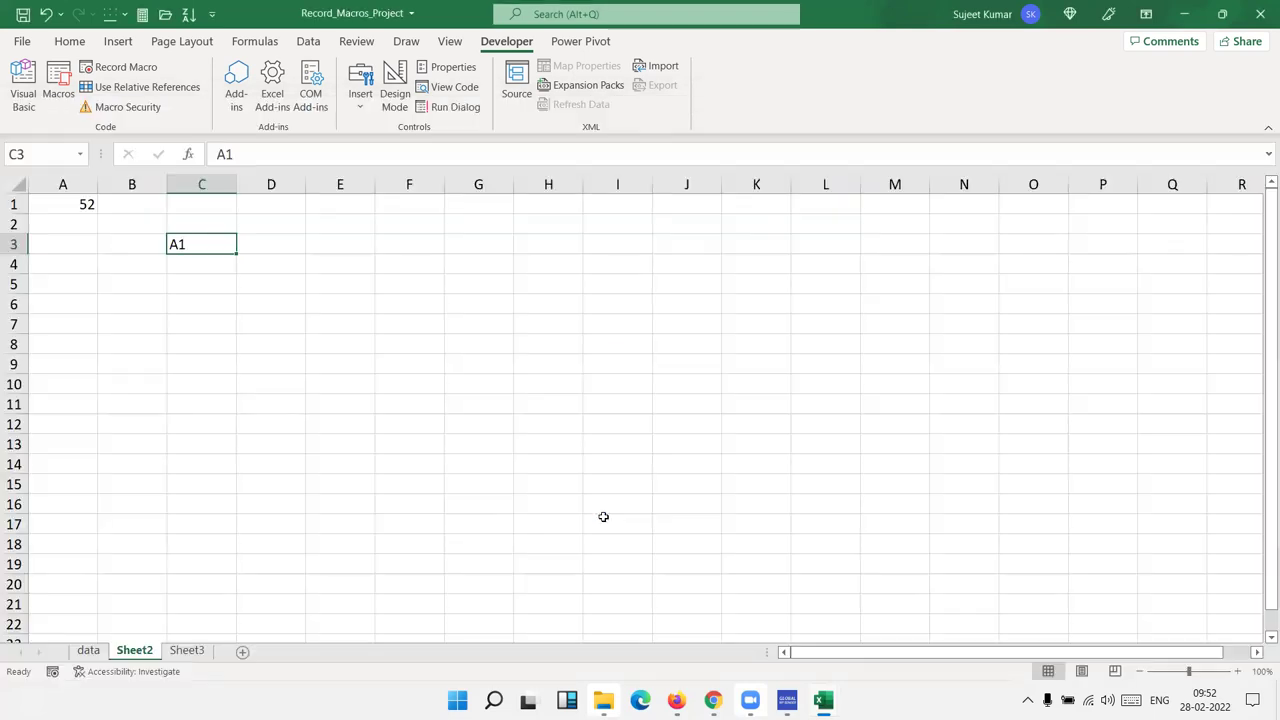
pyautogui.click(88, 650)
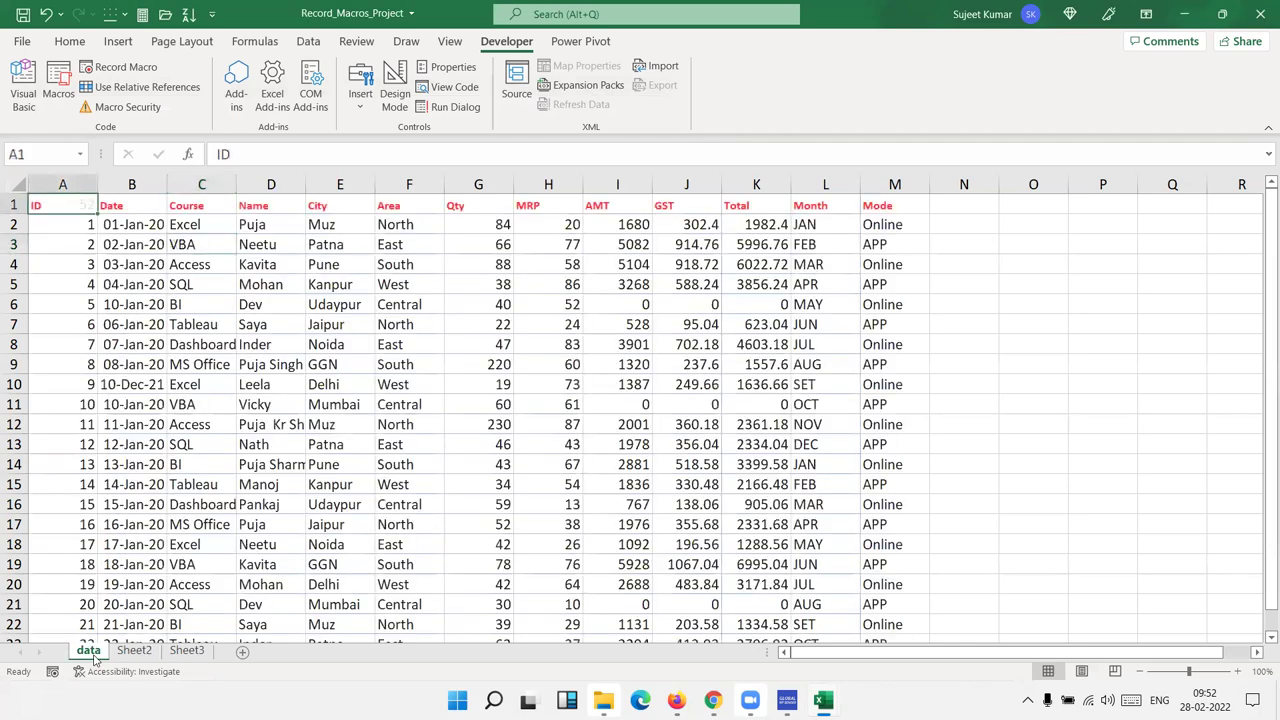
pyautogui.click(281, 380)
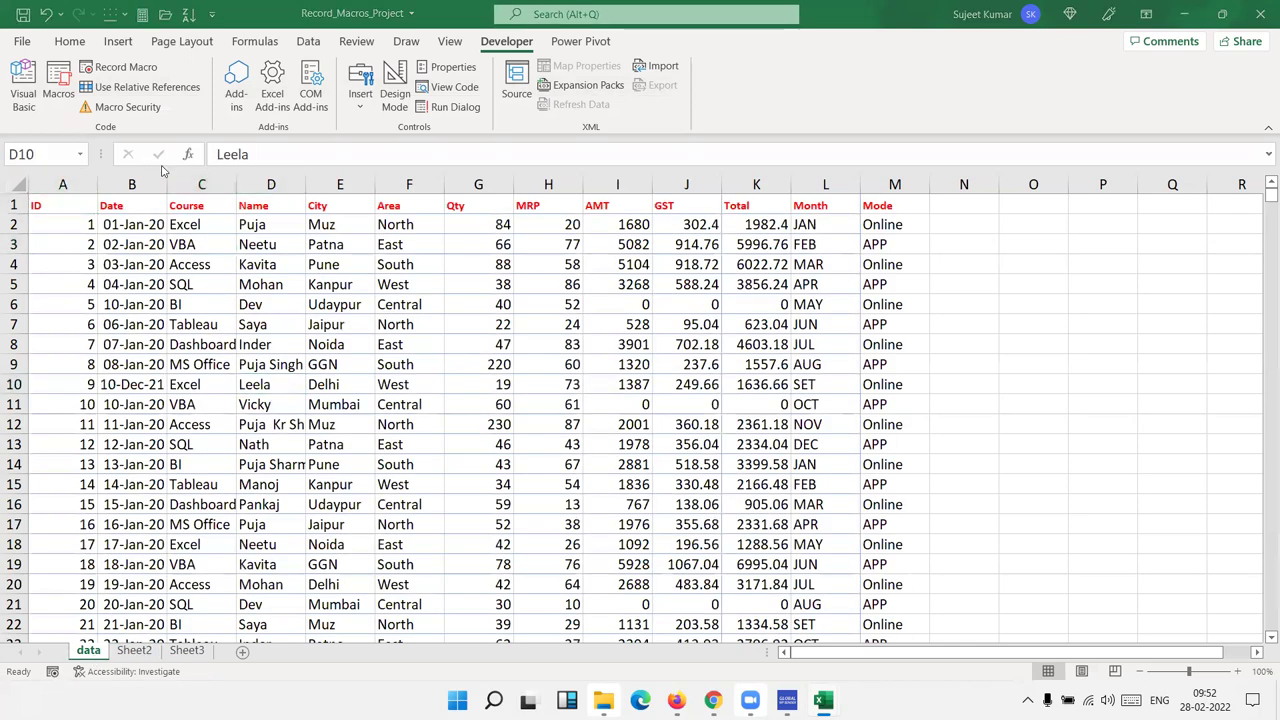
pyautogui.hotkey('alt', 'F11')
# Add MsgBox "Job is Done" just above End Sub and return to the worksheet
pyautogui.click(290, 597)
pyautogui.press('Return')
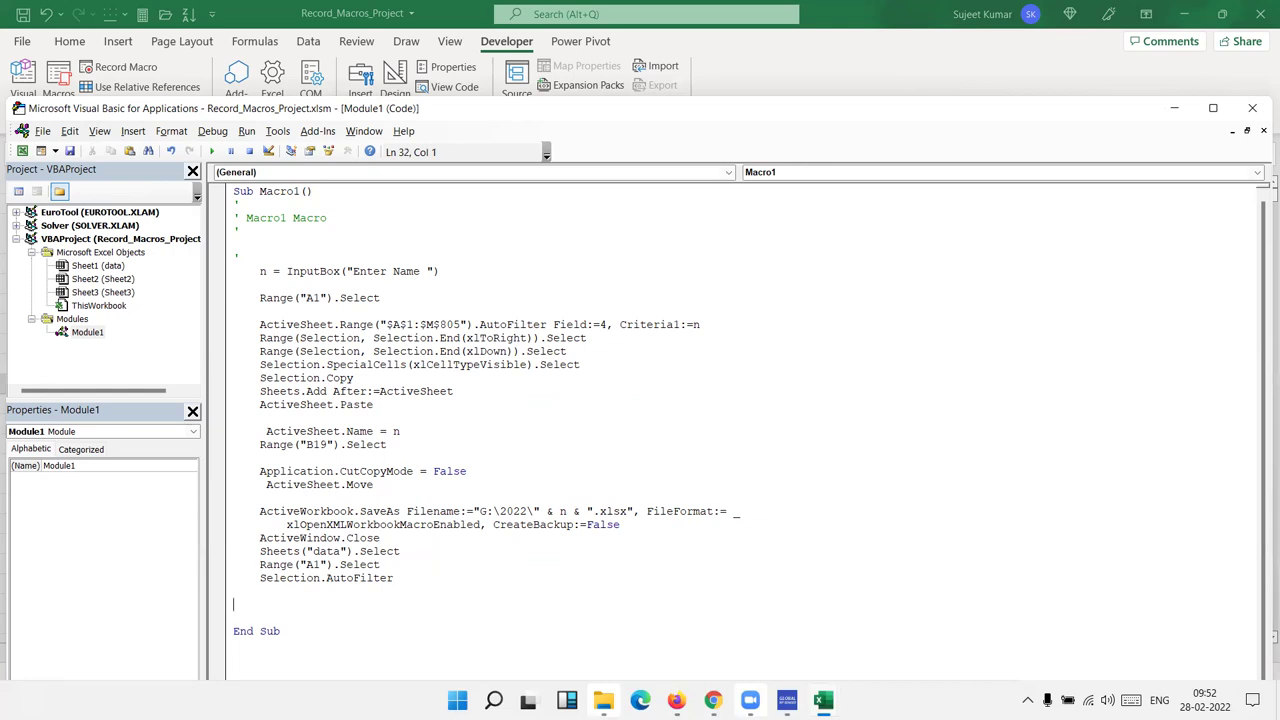
pyautogui.write('msgbo')
pyautogui.write('x "Job is')
pyautogui.write('Done"')
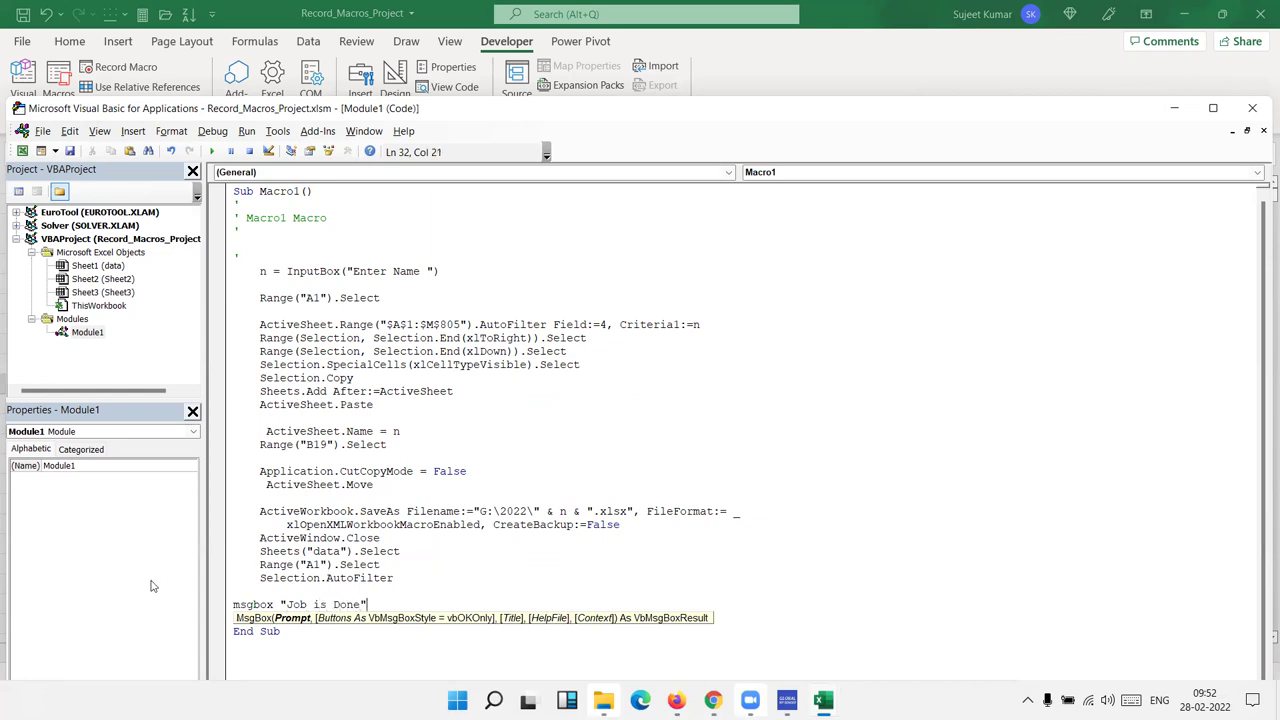
pyautogui.click(355, 511)
pyautogui.hotkey('alt', 'F11')
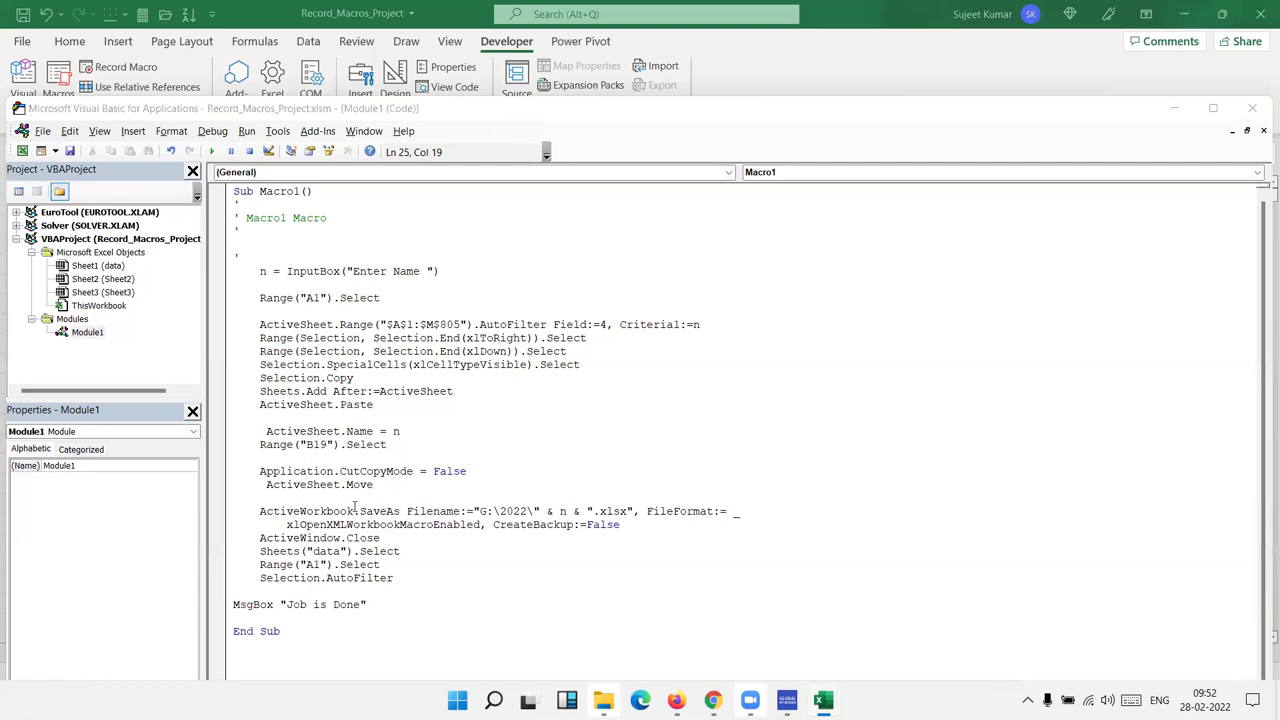
# Run Macro1 from the Macros list and enter a person's name at the Enter Name prompt
pyautogui.click(58, 100)
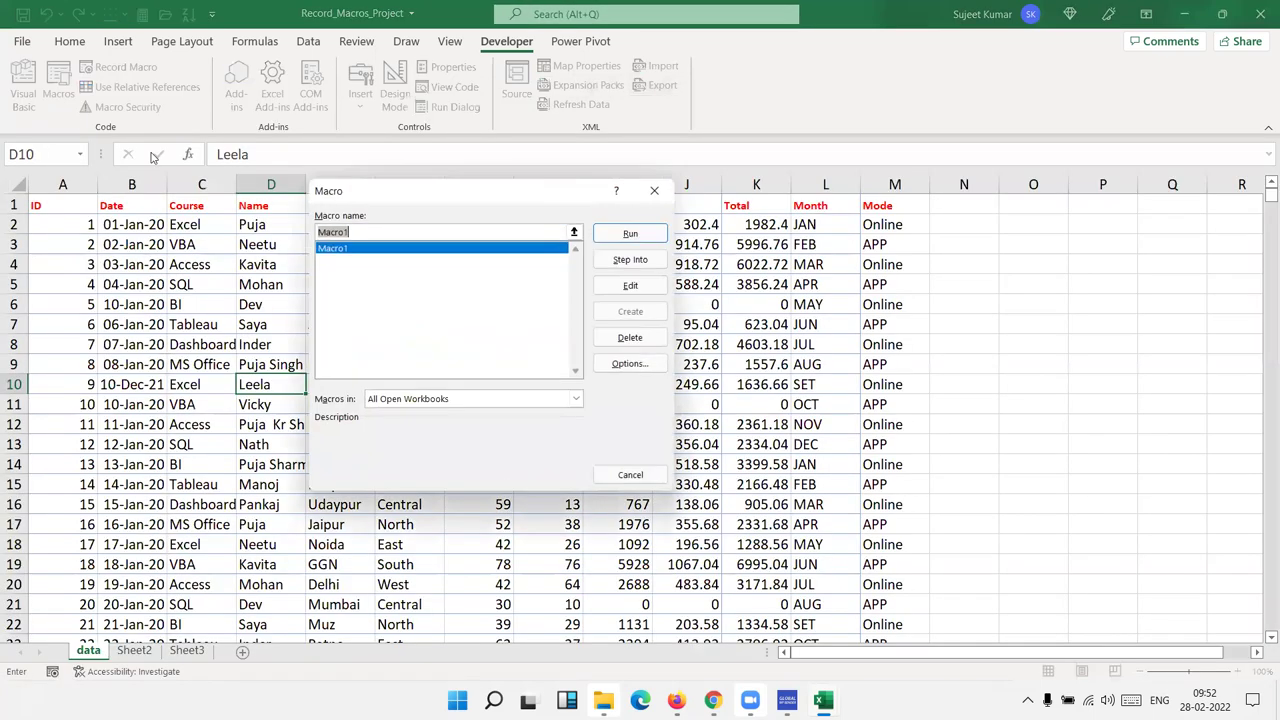
pyautogui.click(629, 236)
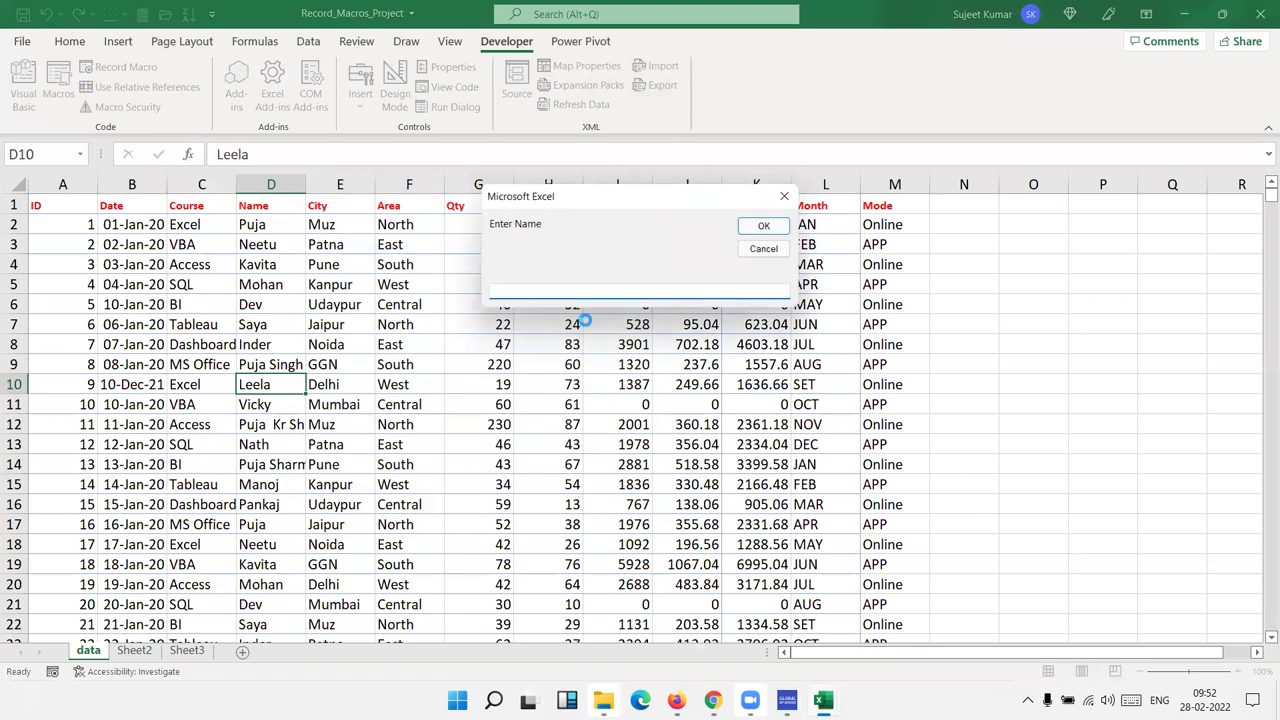
pyautogui.write('Dev')
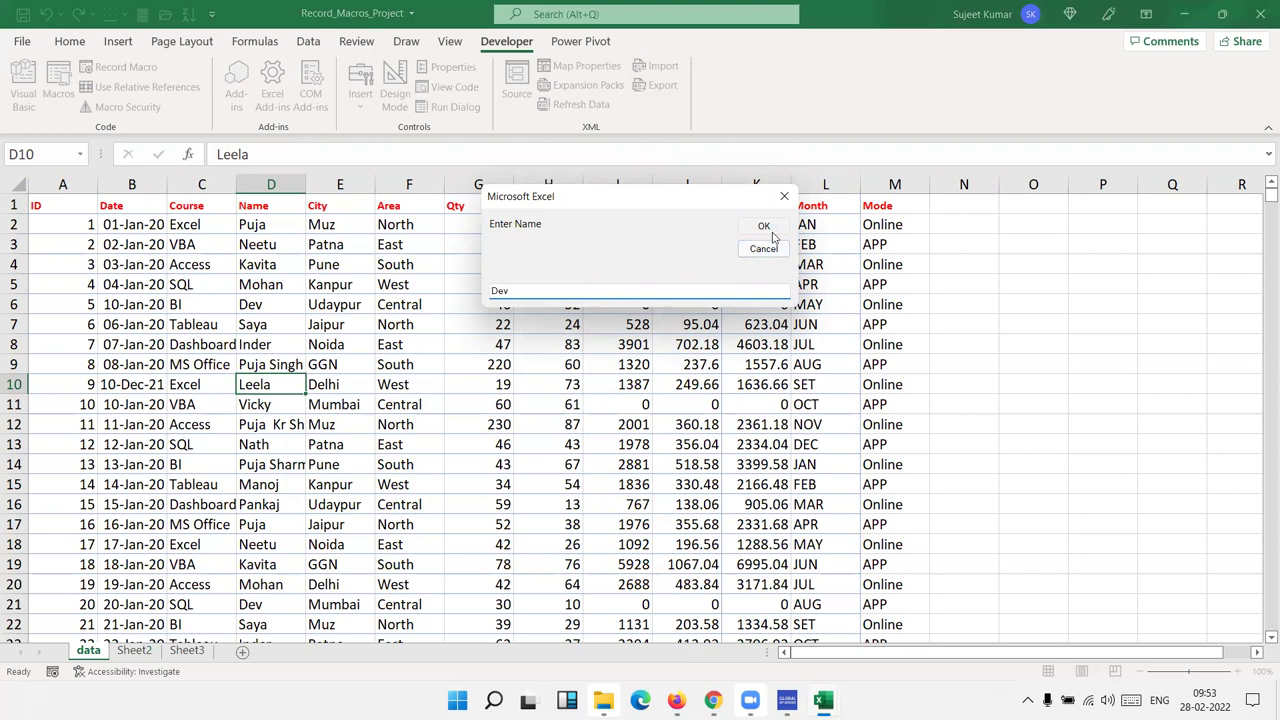
pyautogui.click(763, 226)
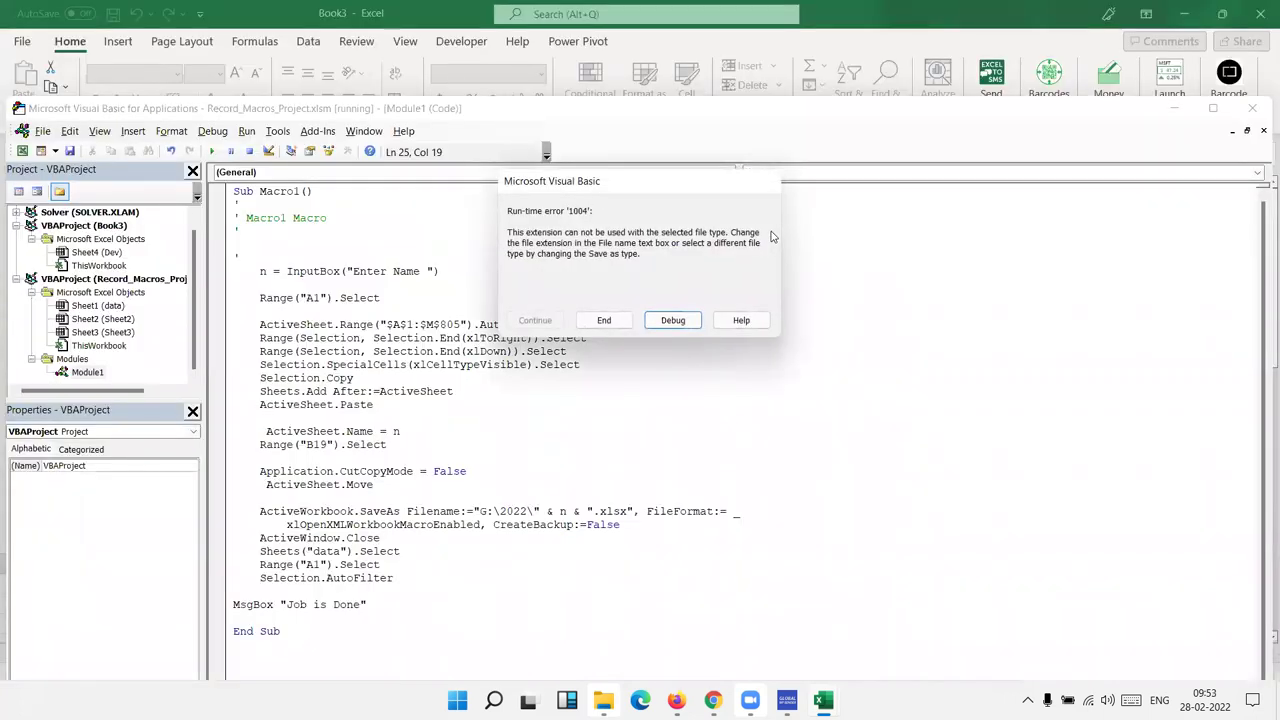
# Debug the error, set the SaveAs extension back to .xlsm, and resume the macro
pyautogui.click(672, 320)
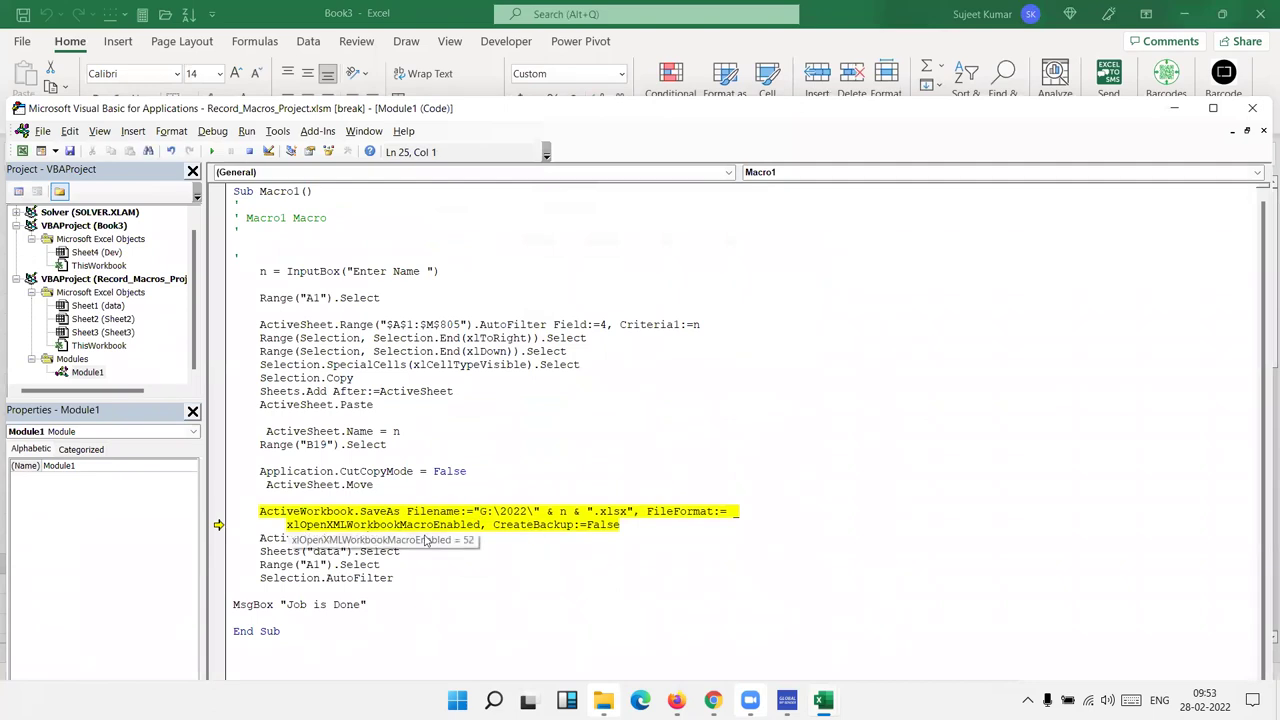
pyautogui.click(622, 513)
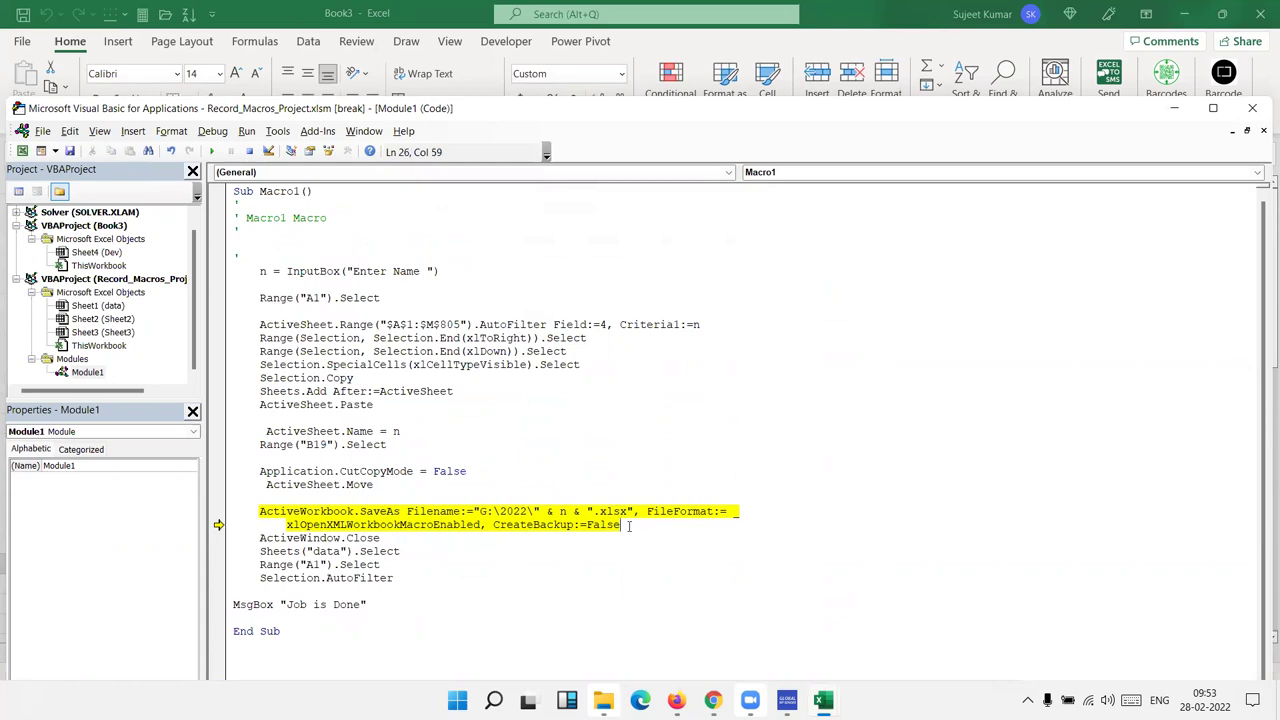
pyautogui.click(624, 513)
pyautogui.press('Delete')
pyautogui.write('m')
pyautogui.click(646, 566)
pyautogui.moveTo(310, 526)
pyautogui.moveTo(287, 526); pyautogui.dragTo(481, 524)
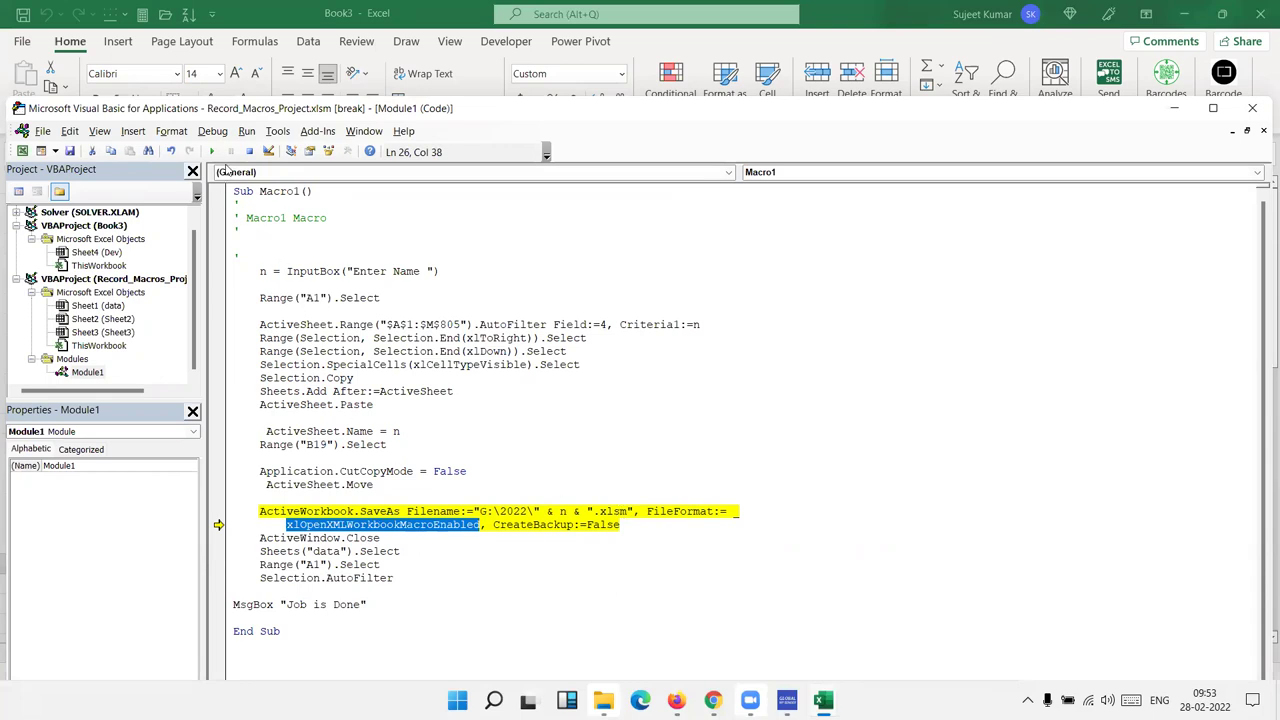
pyautogui.click(211, 153)
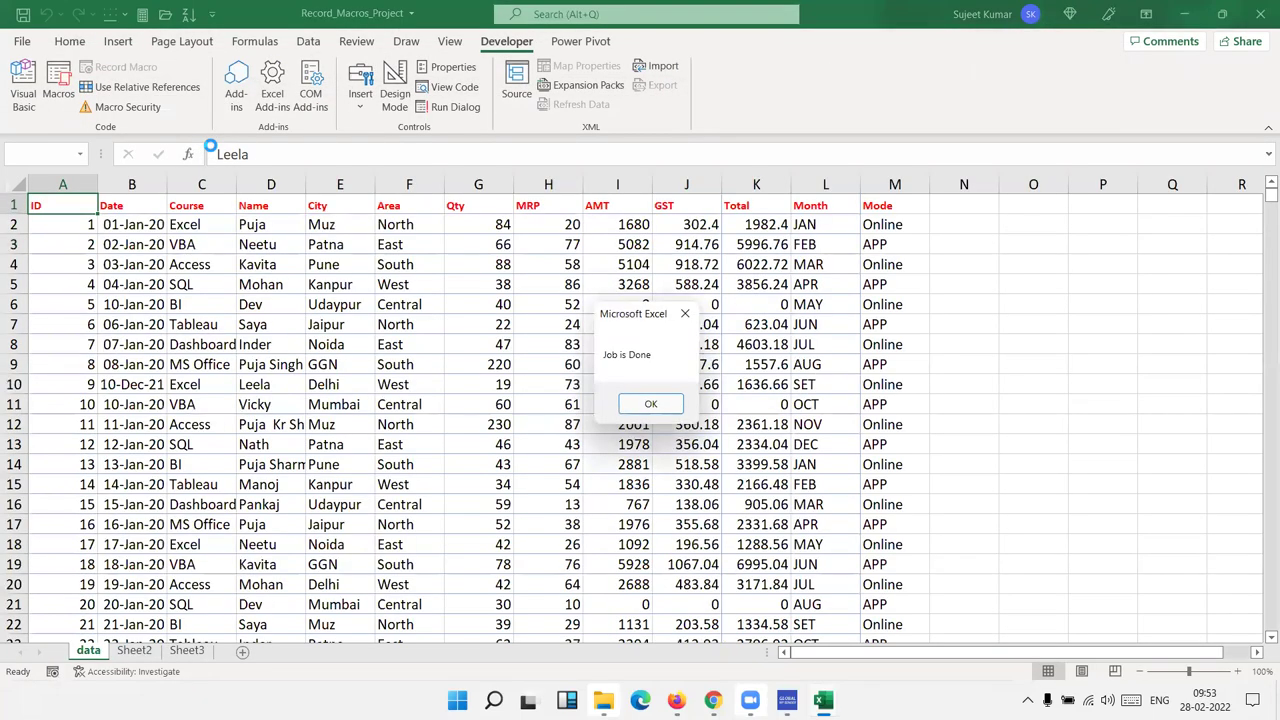
# Dismiss the Job is Done message, open G:\2022 in File Explorer and select the newly saved workbook
pyautogui.click(678, 407)
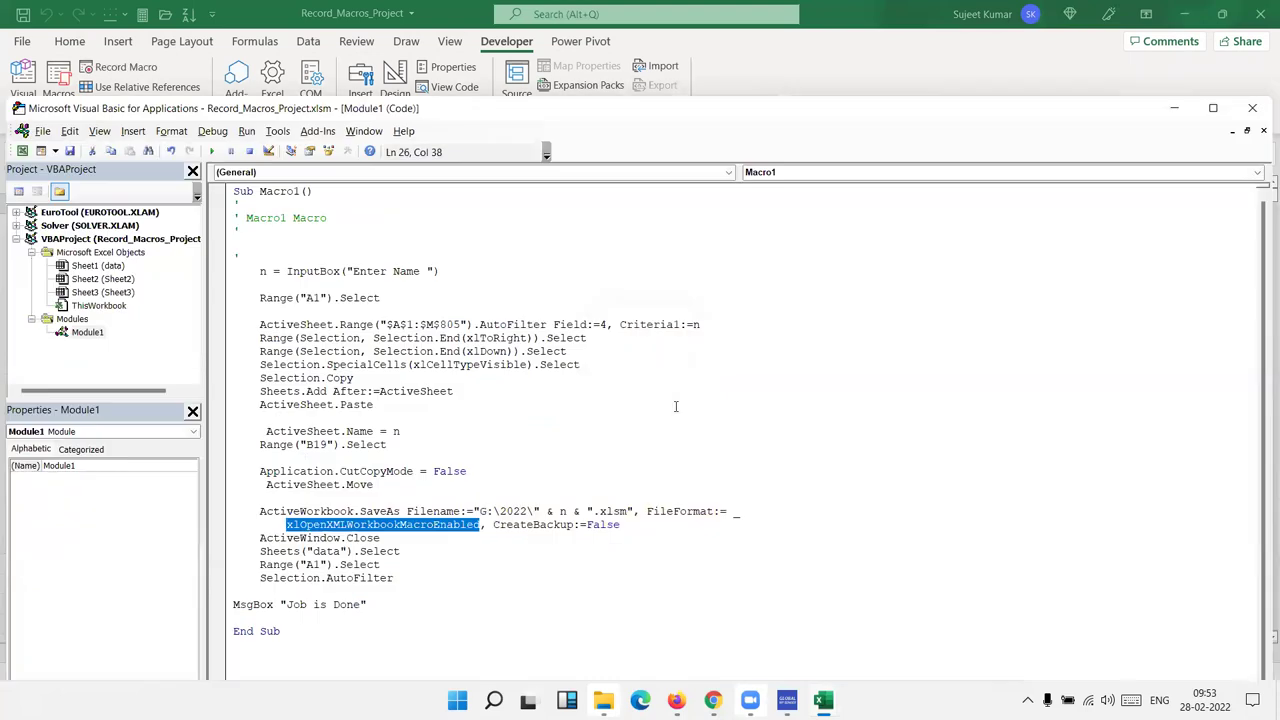
pyautogui.moveTo(603, 700)
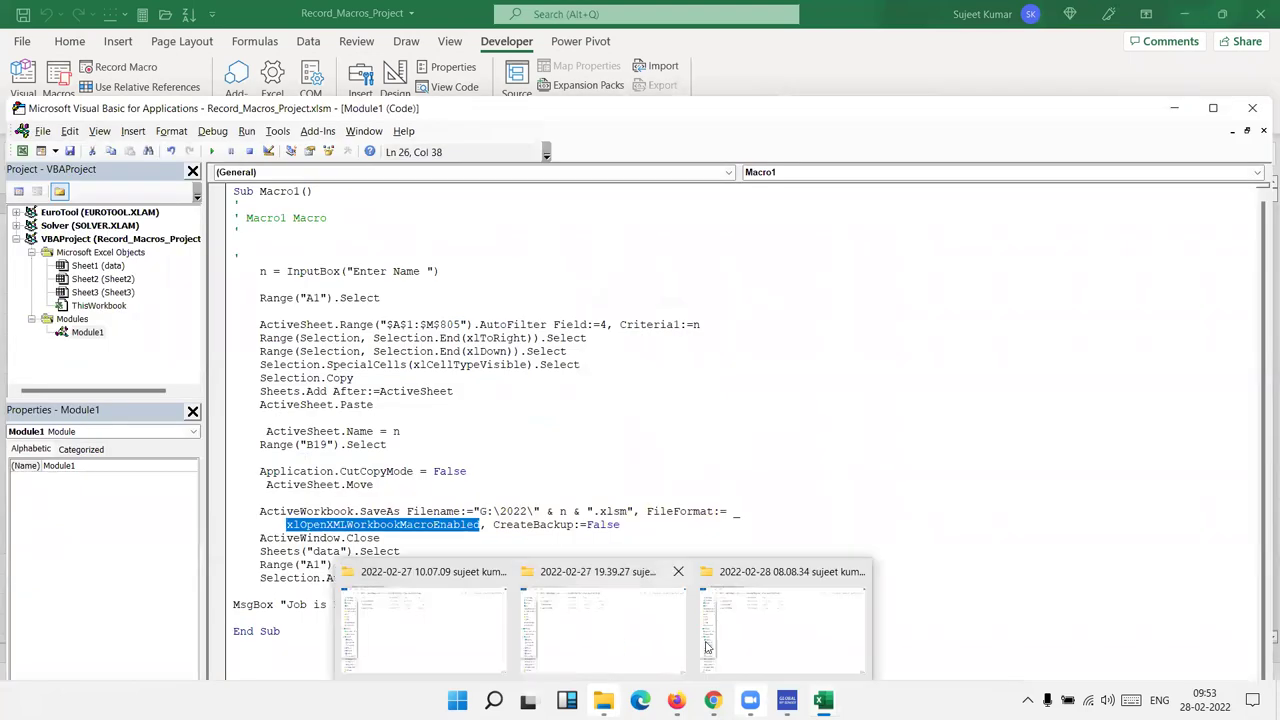
pyautogui.click(380, 643)
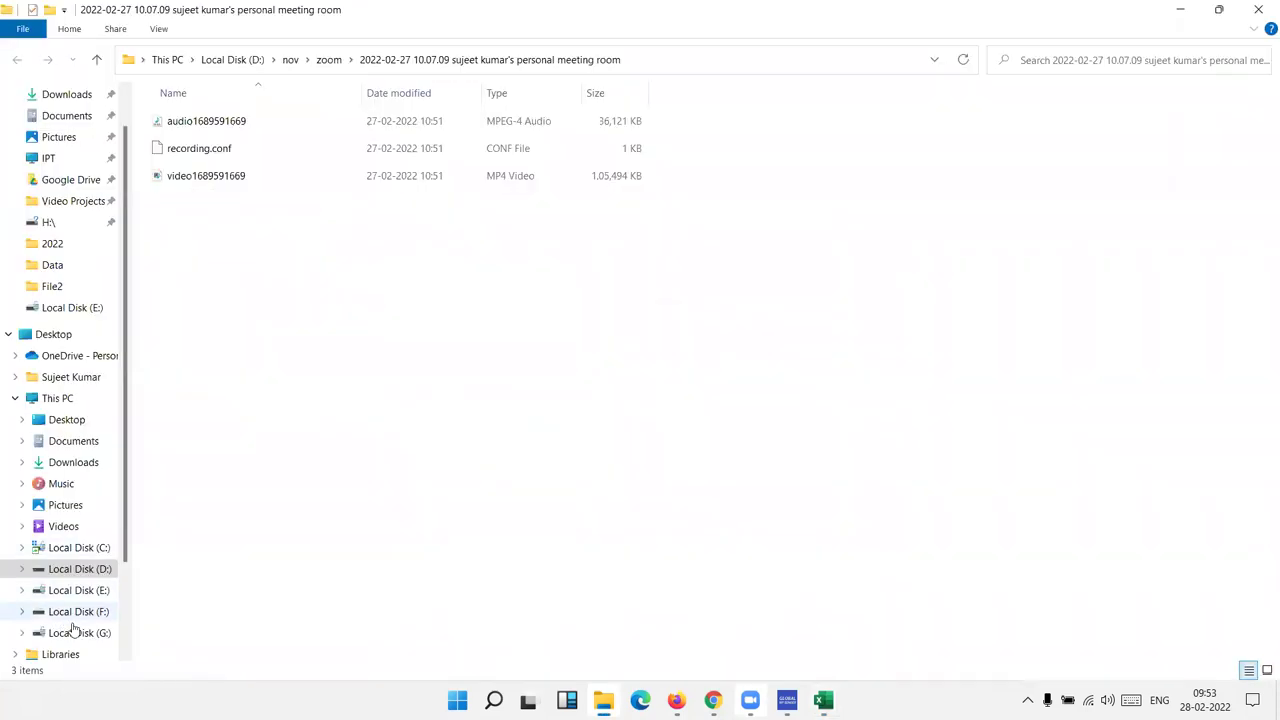
pyautogui.click(77, 632)
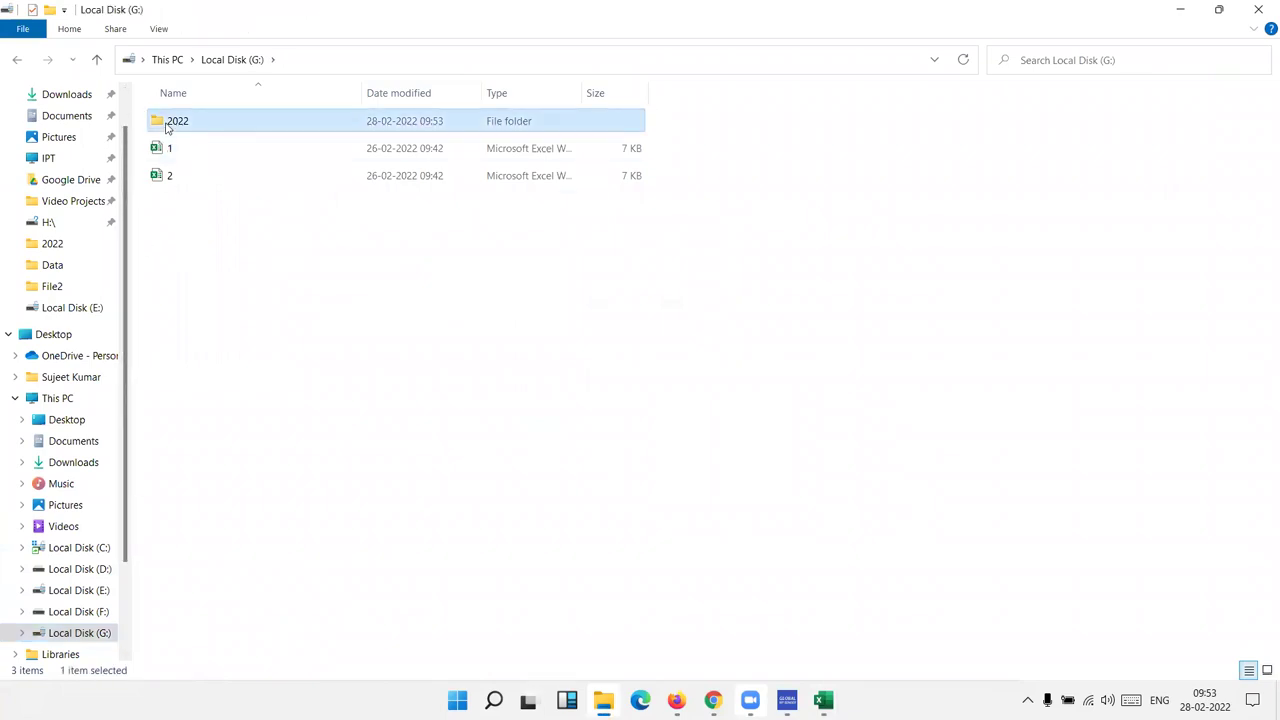
pyautogui.doubleClick(171, 121)
pyautogui.click(180, 230)
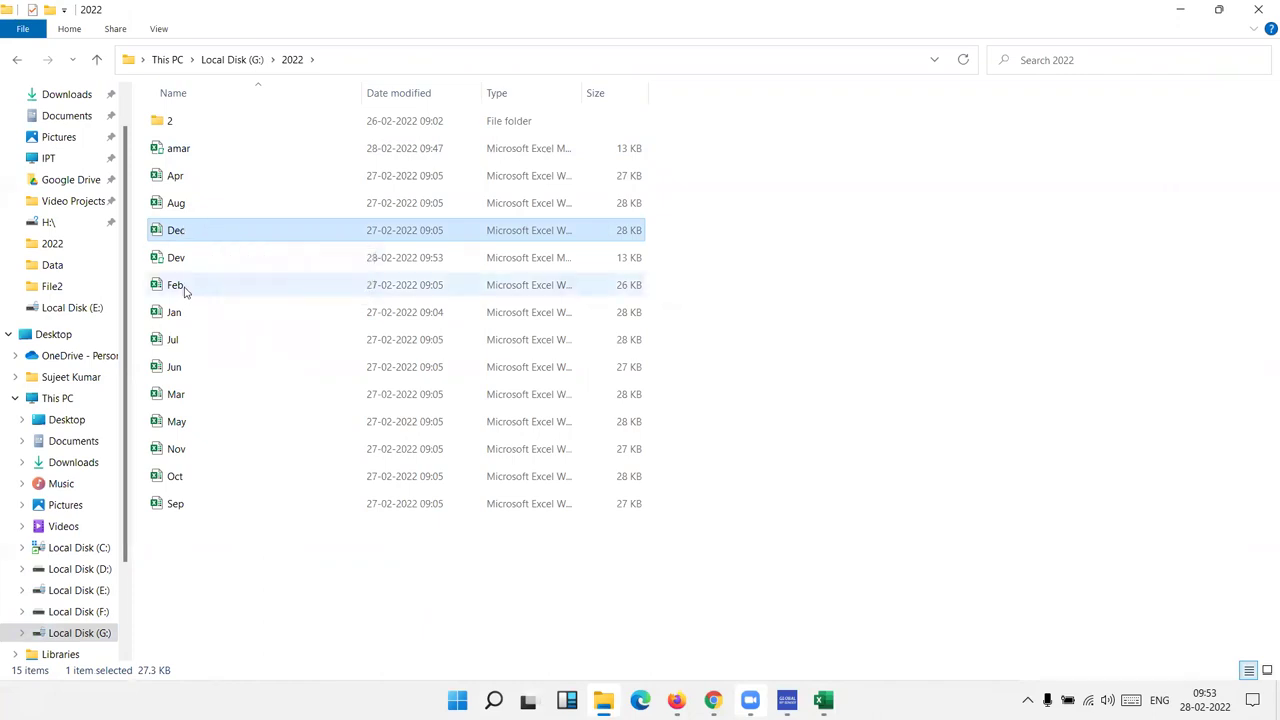
pyautogui.click(191, 264)
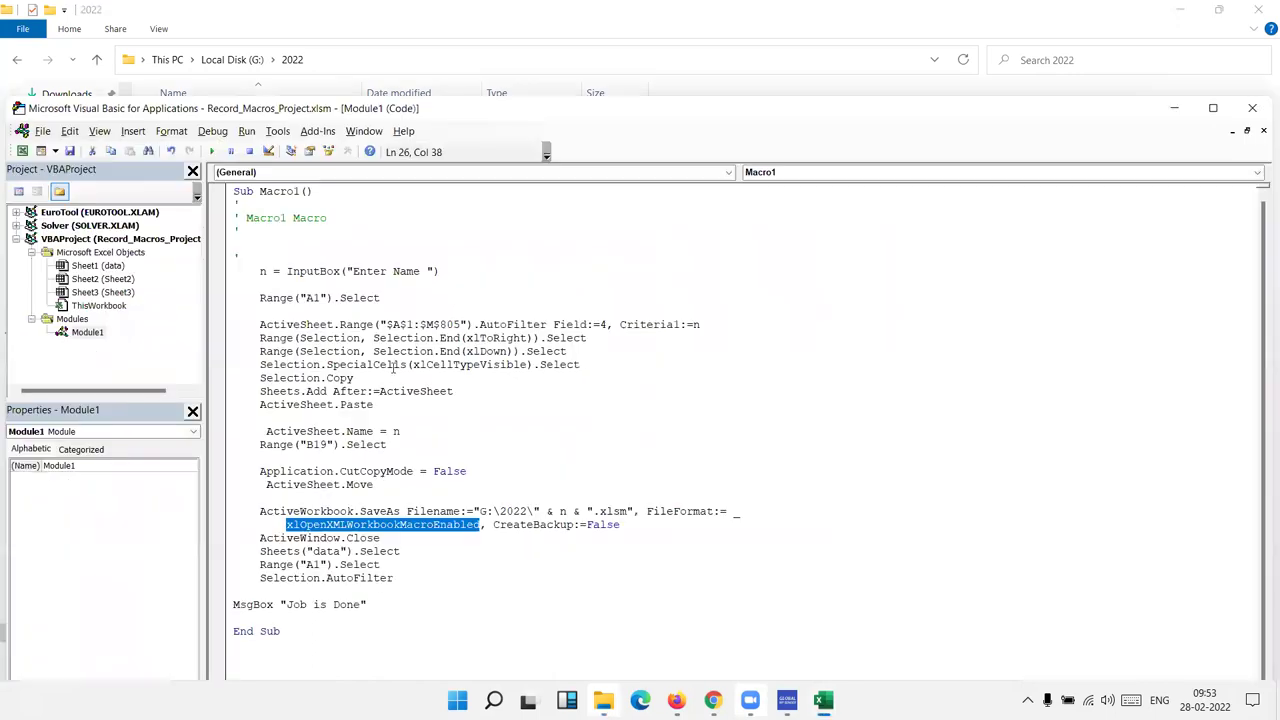
# Delete :$M$805 from the AutoFilter range so it reads $A$1, then switch to File Explorer
pyautogui.click(612, 446)
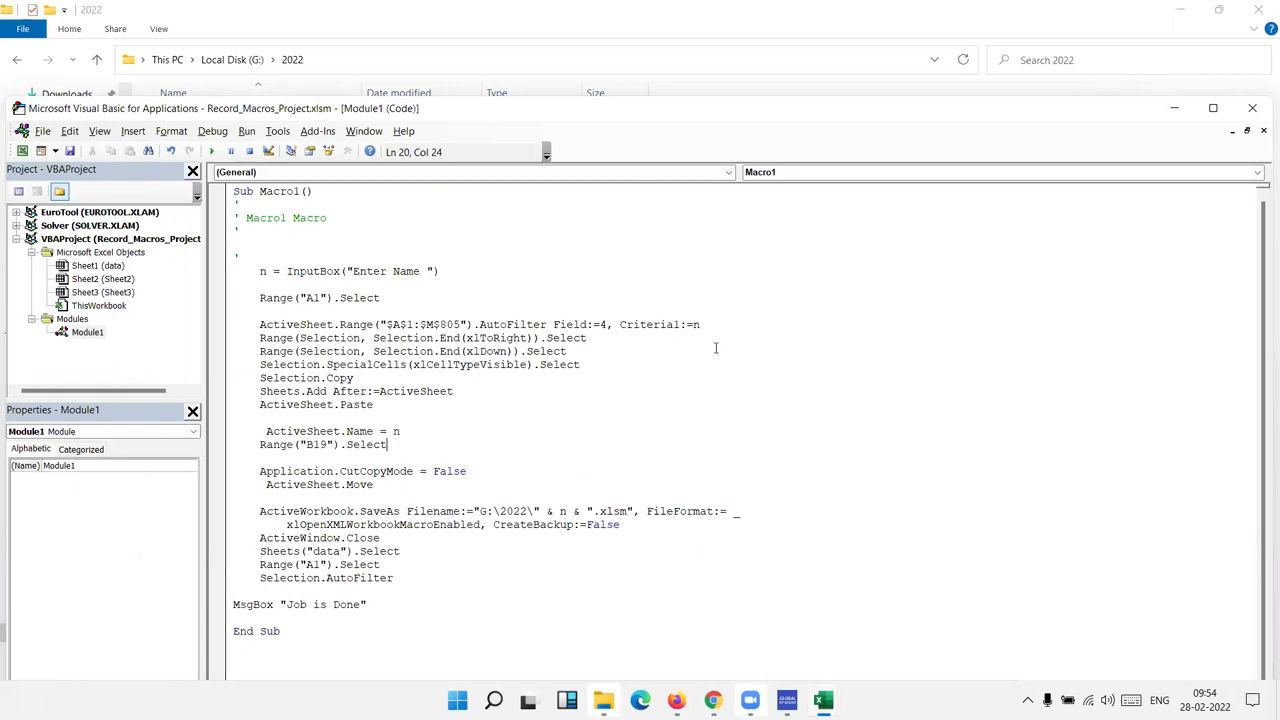
pyautogui.moveTo(701, 324); pyautogui.dragTo(250, 334)
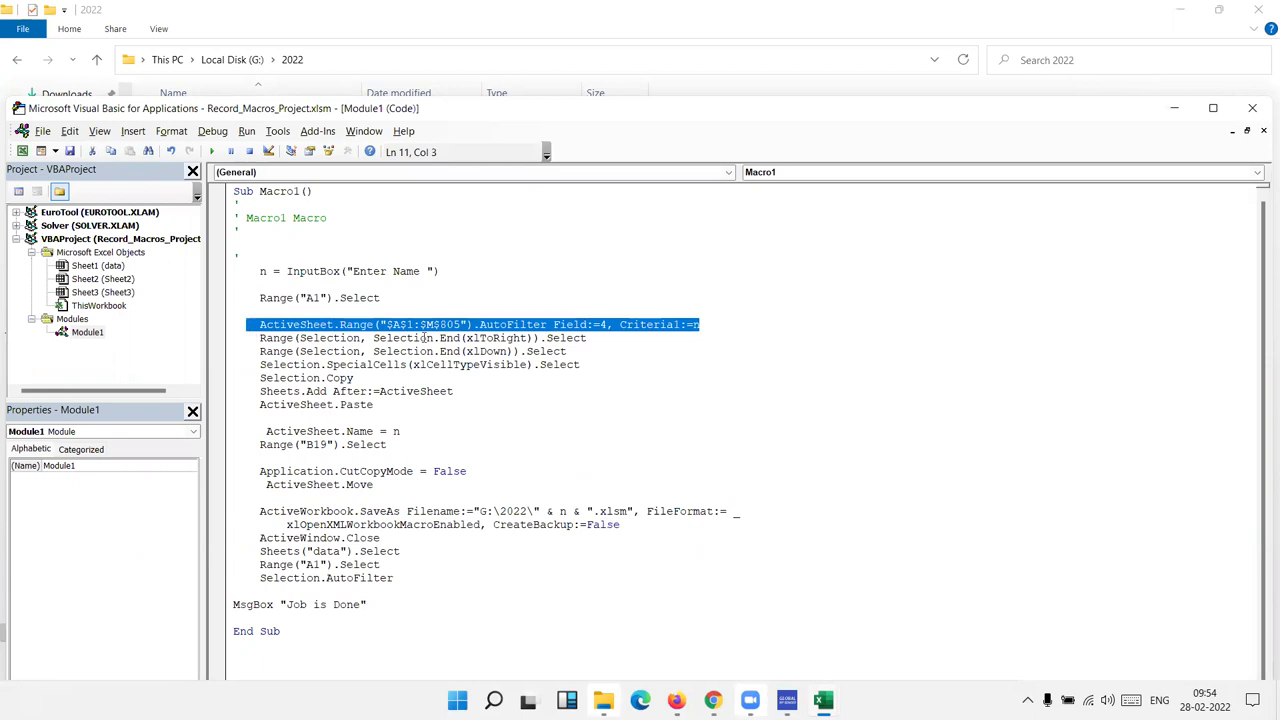
pyautogui.moveTo(413, 326); pyautogui.dragTo(461, 326)
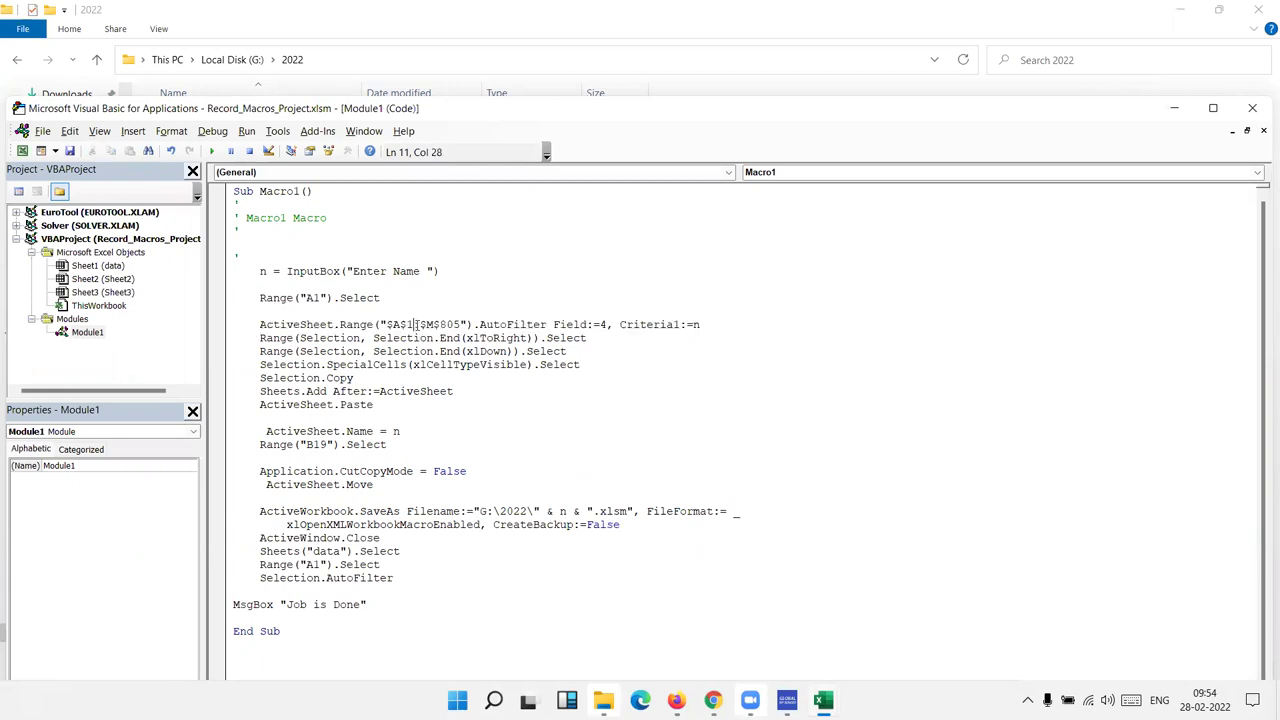
pyautogui.press('Delete')
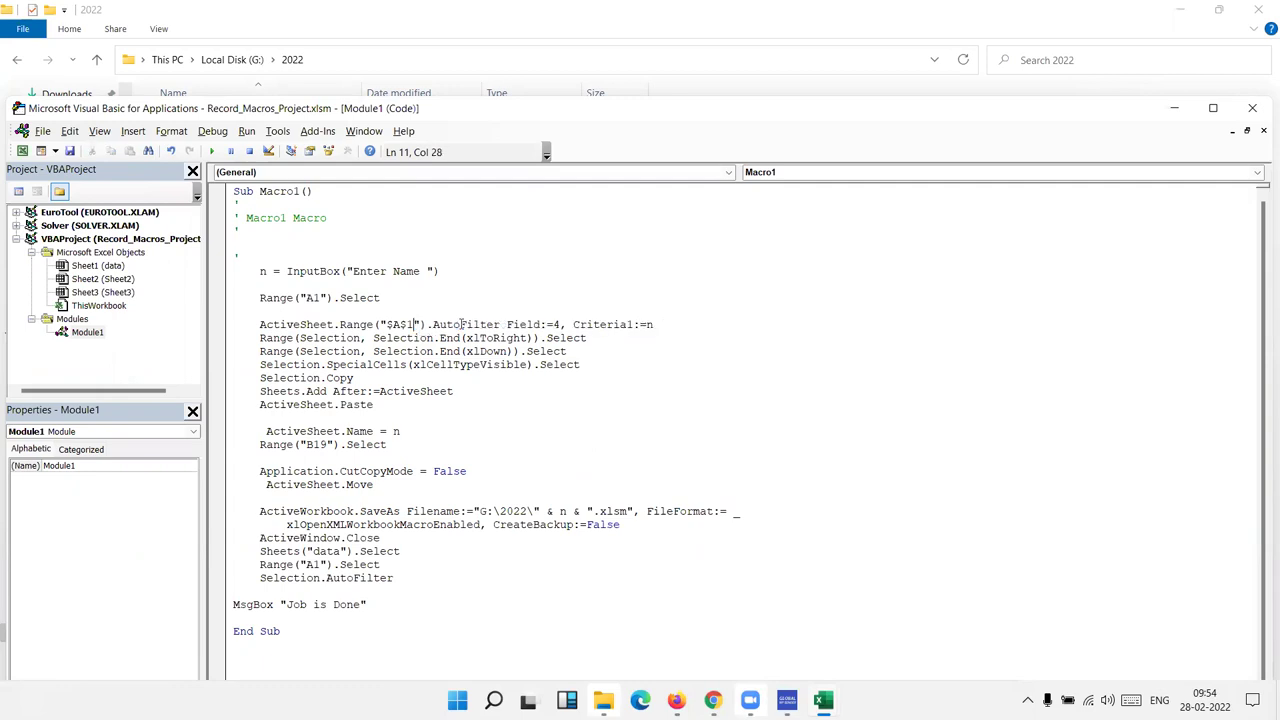
pyautogui.click(260, 418)
pyautogui.hotkey('alt', 'Tab')
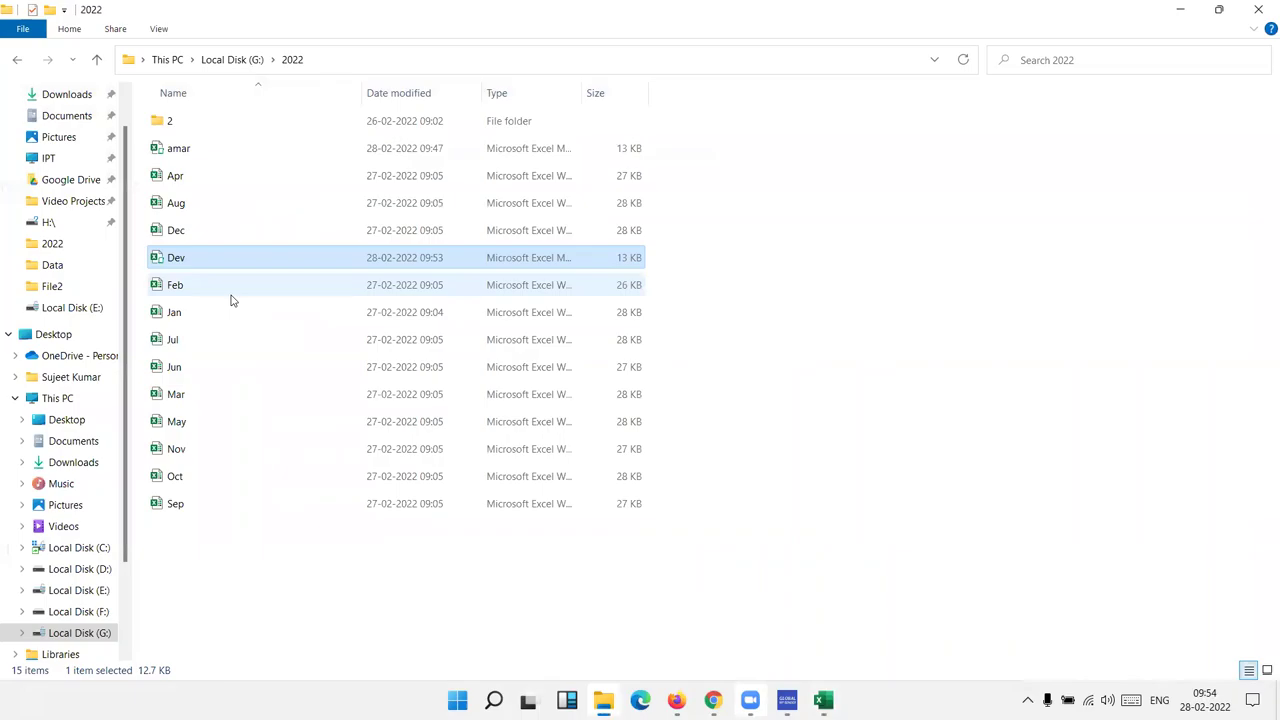
# Toggle the data sheet's header-row AutoFilter in Excel with Ctrl+Shift+L, then return to the macro code
pyautogui.hotkey('alt', 'Tab')
pyautogui.hotkey('ctrl', 'shift', 'l')
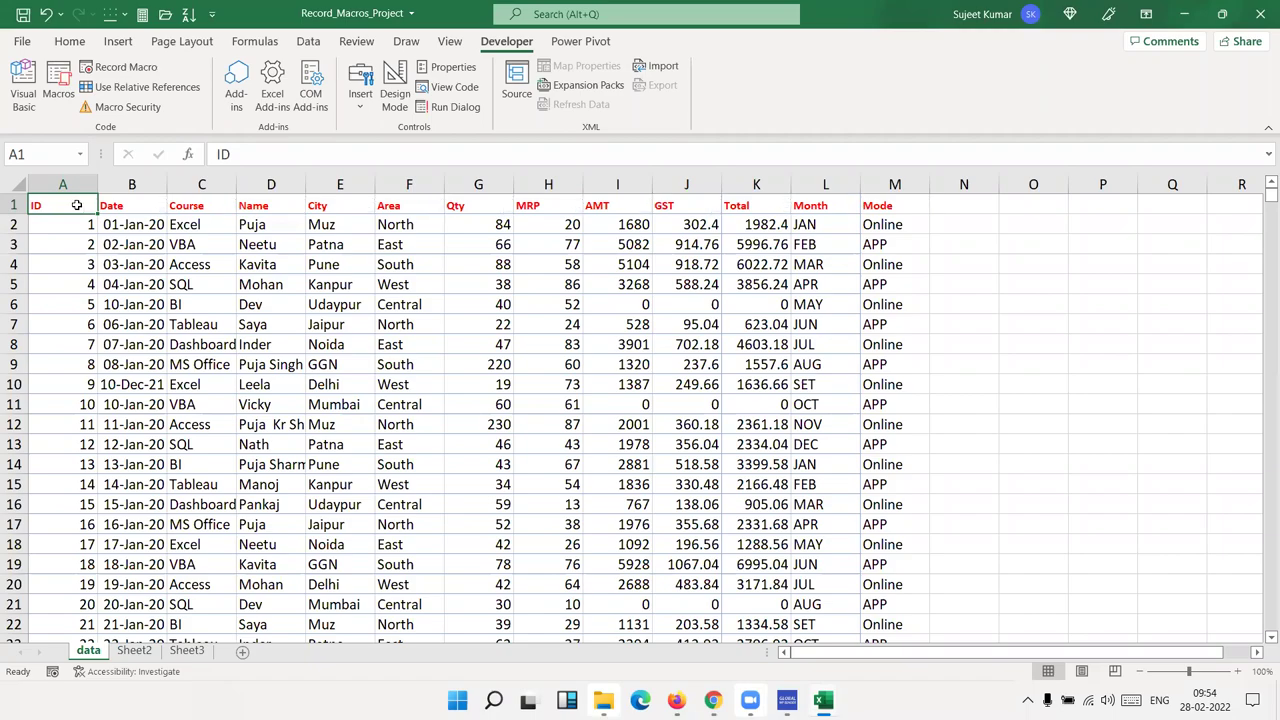
pyautogui.hotkey('alt', 'Tab')
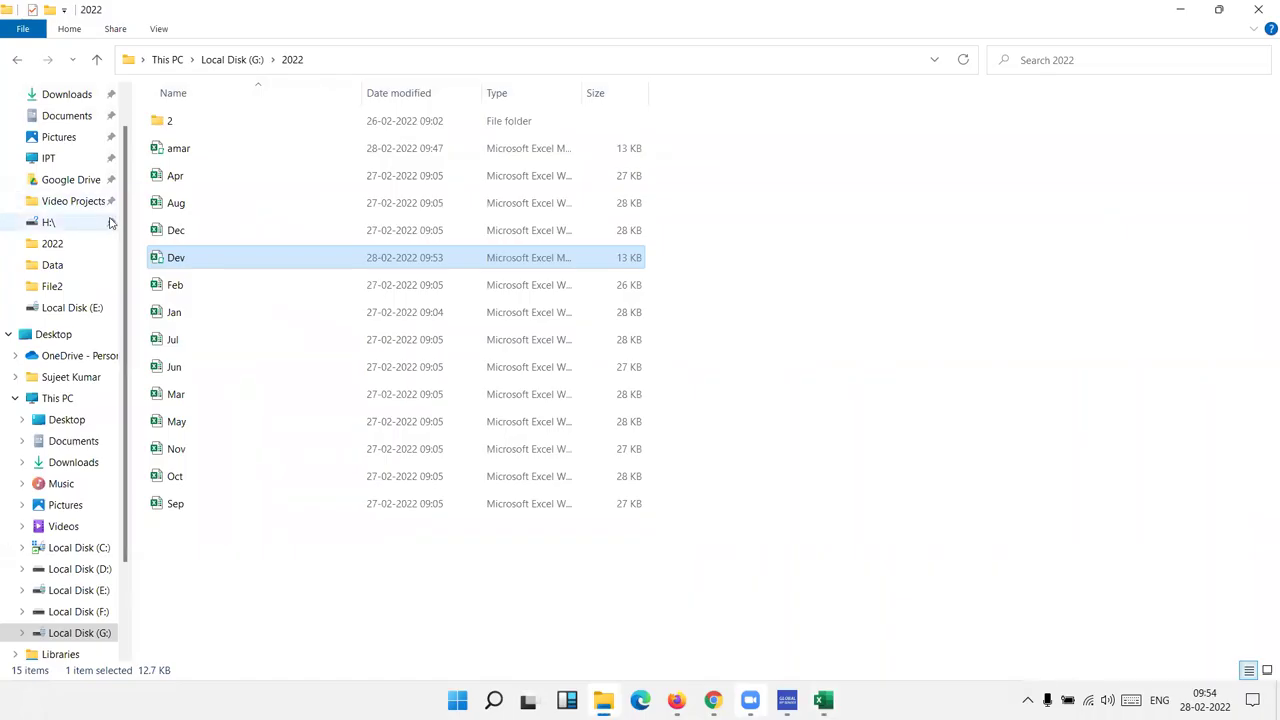
pyautogui.hotkey('alt', 'Tab')
pyautogui.press('Tab')
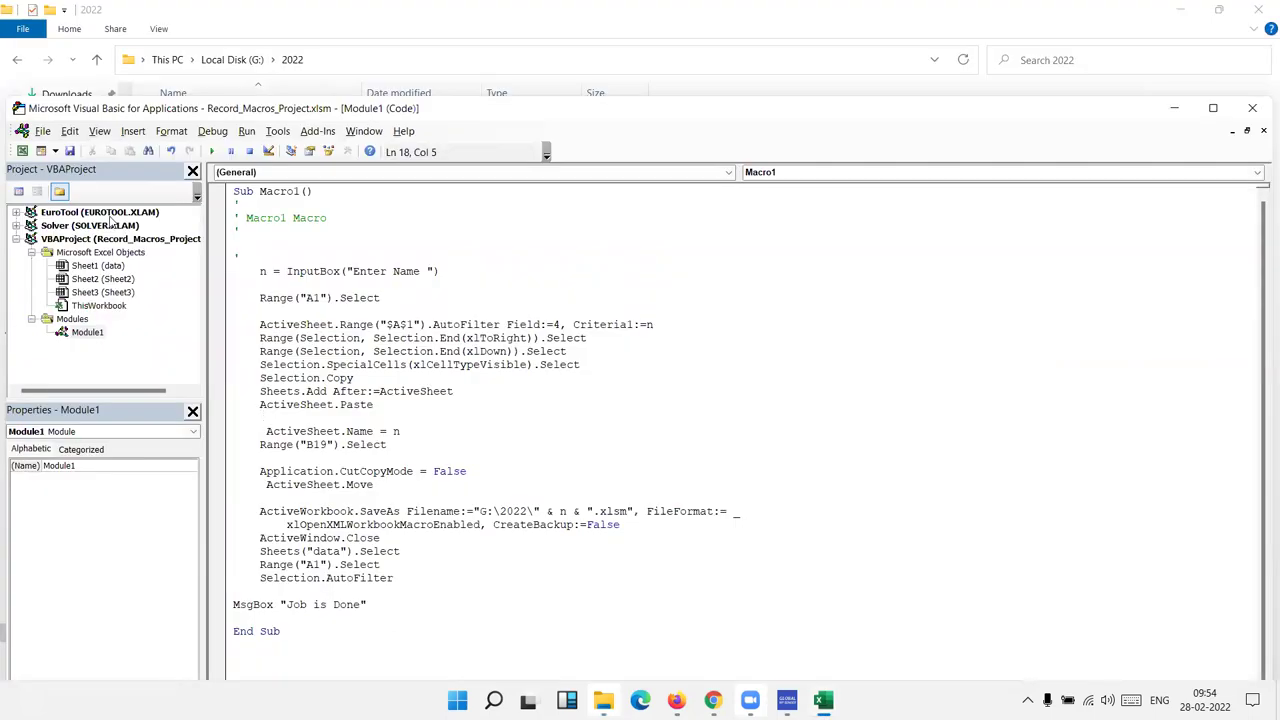
pyautogui.click(565, 330)
pyautogui.moveTo(421, 326); pyautogui.dragTo(389, 328)
pyautogui.moveTo(259, 511); pyautogui.dragTo(632, 522)
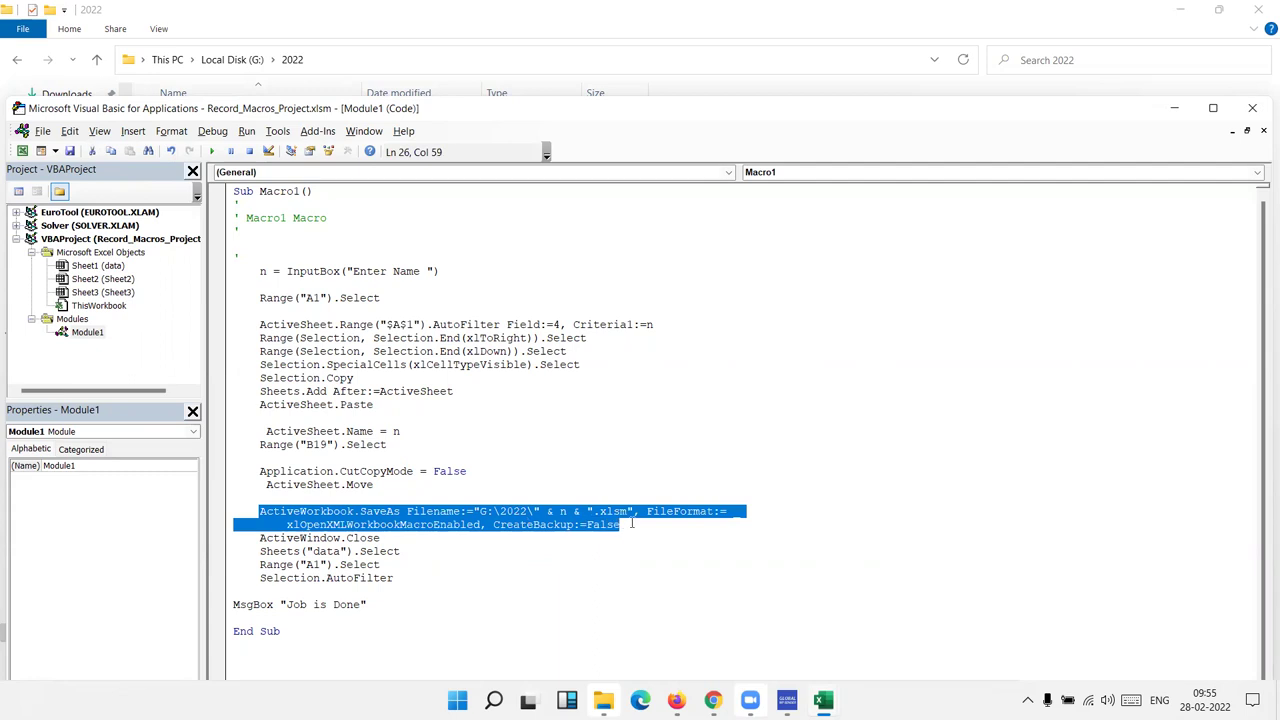